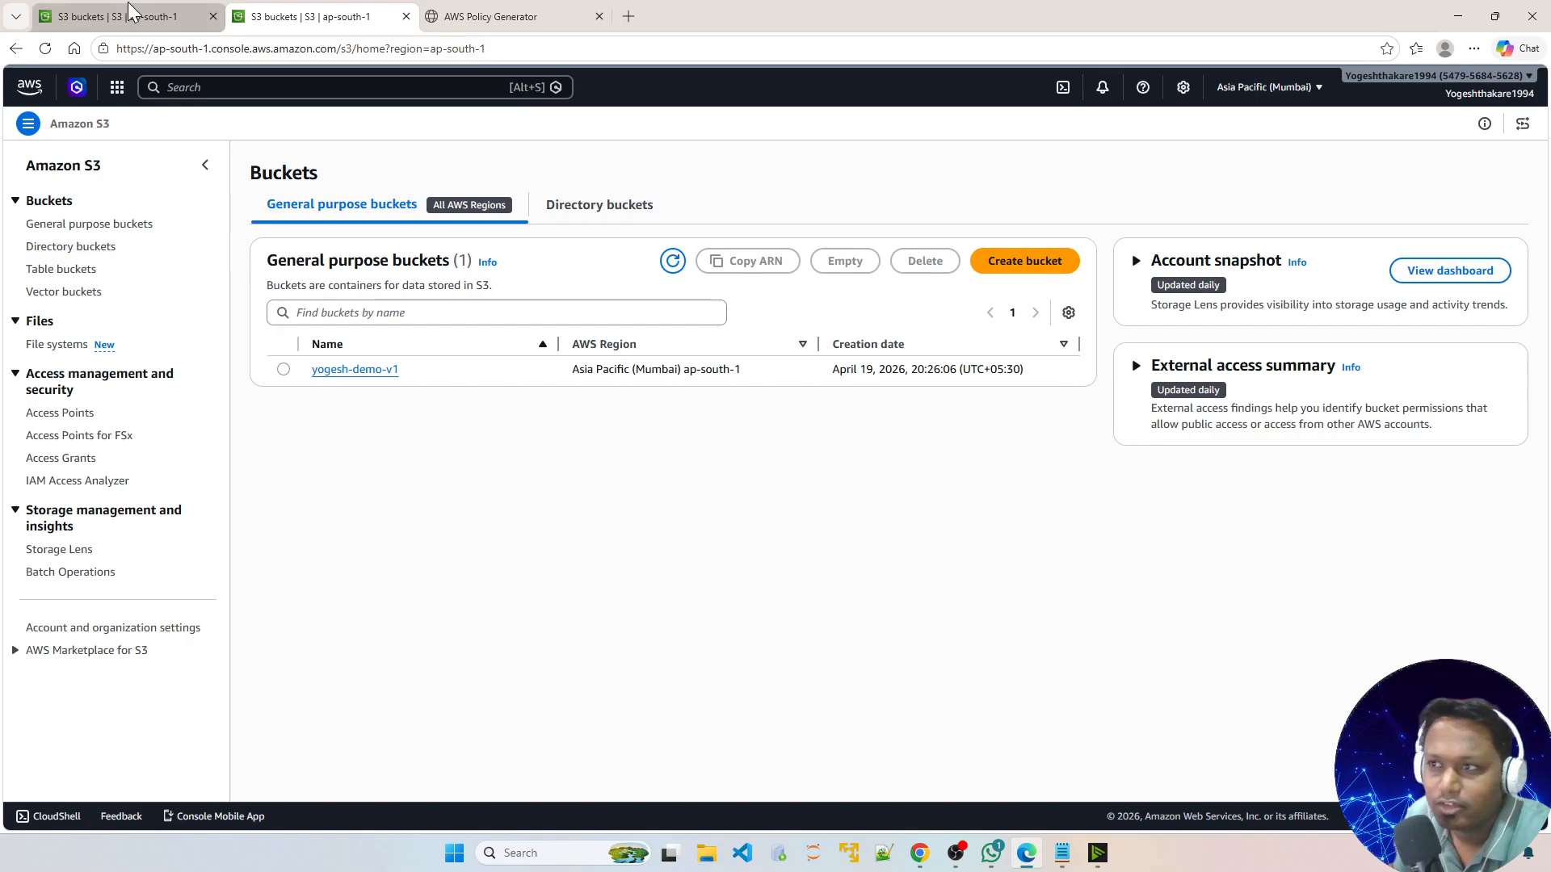
# Open the demo bucket from the general purpose buckets list and review its properties
pyautogui.click(131, 14)
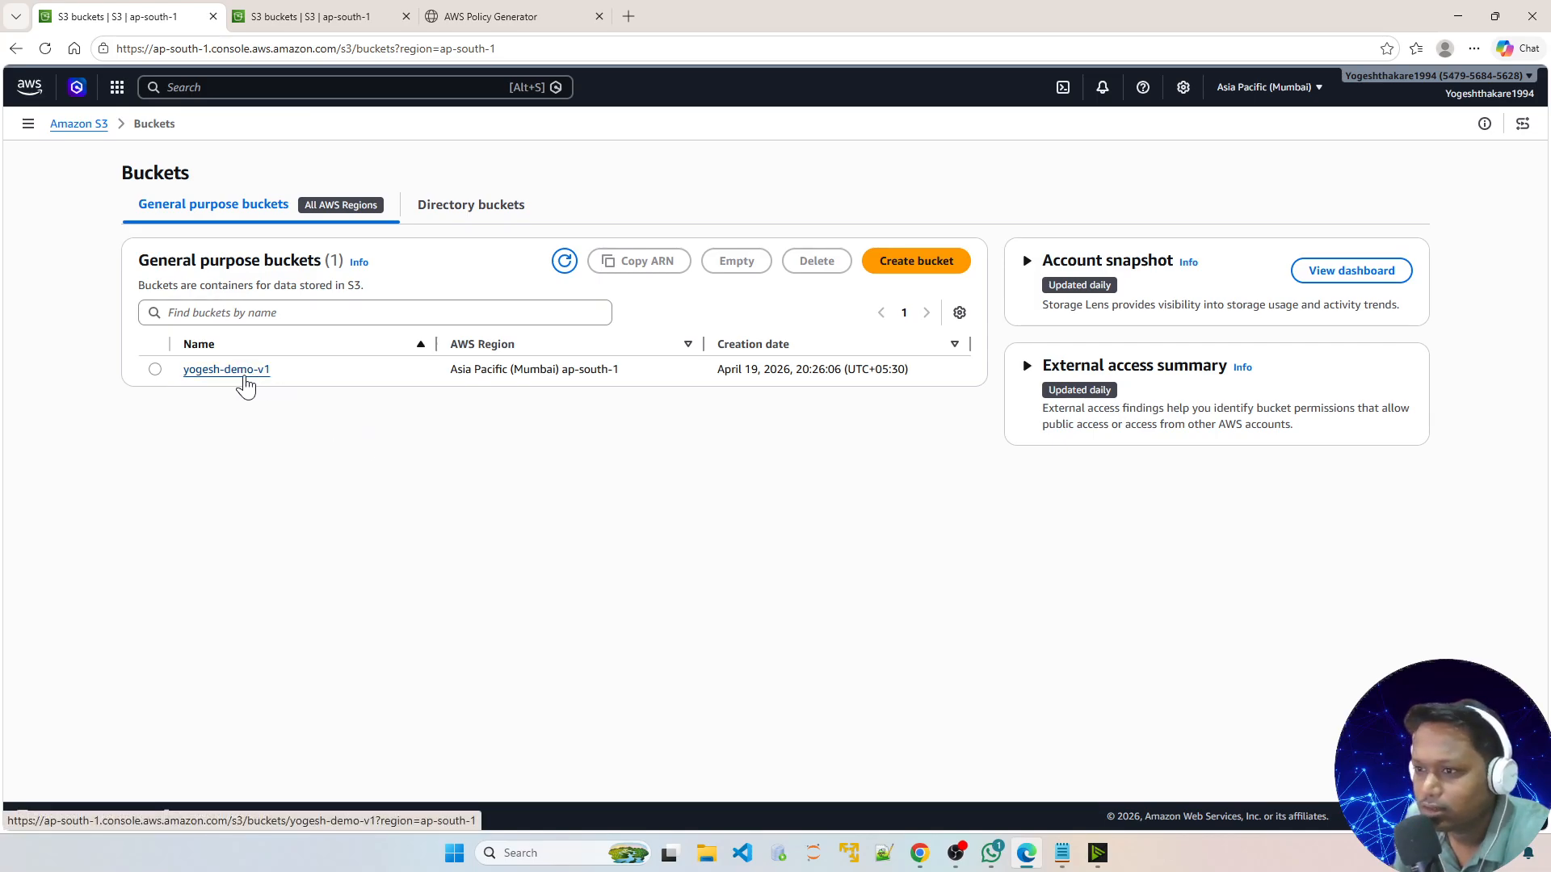
pyautogui.click(243, 376)
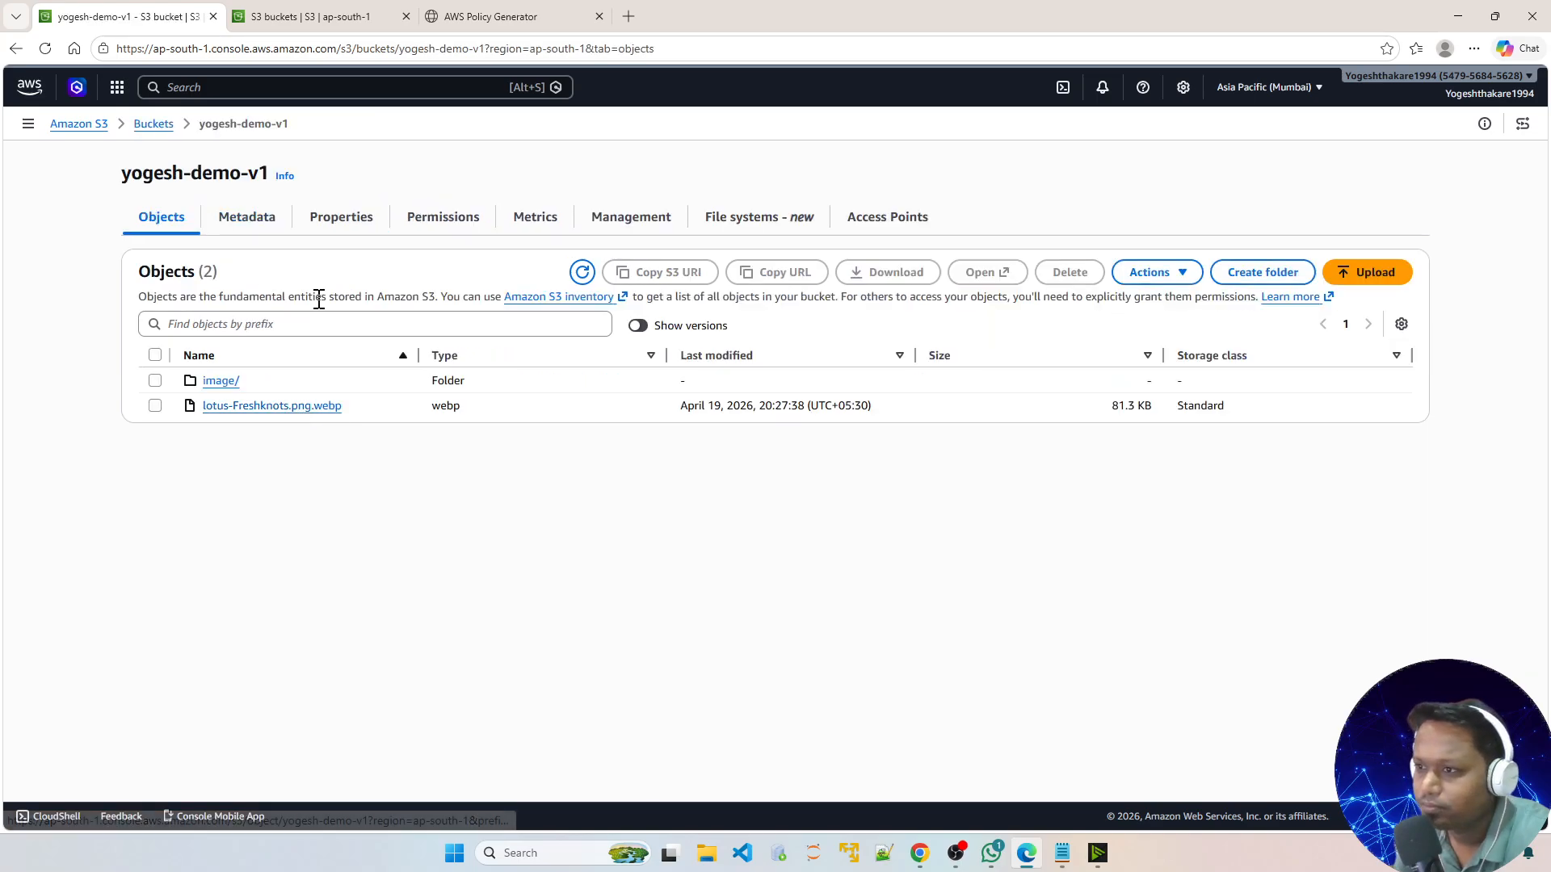
pyautogui.click(350, 223)
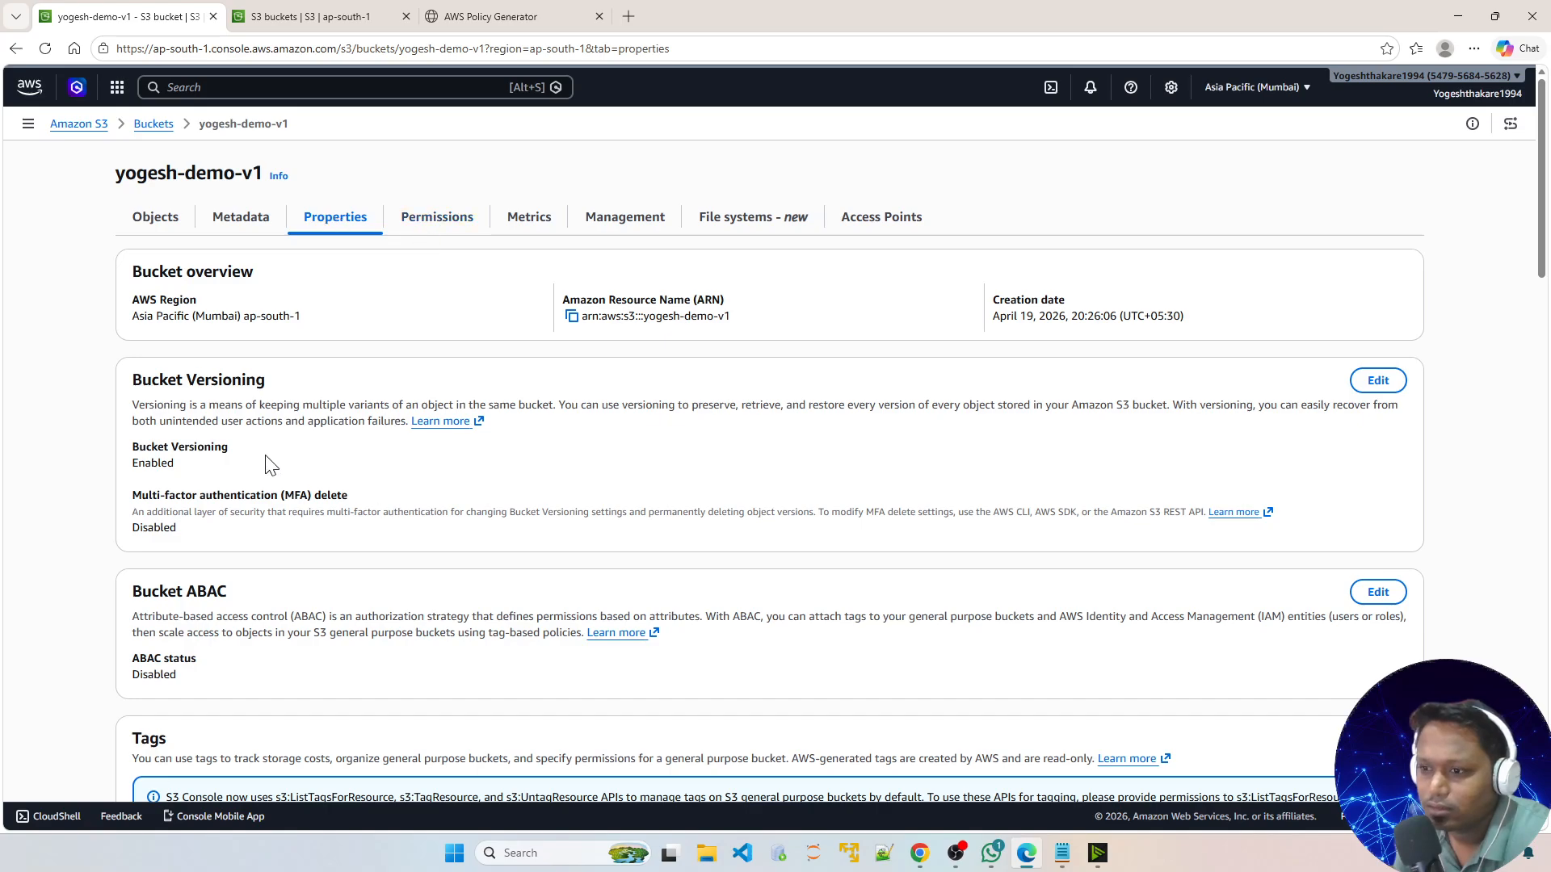
pyautogui.scroll(-4, 298, 614)
pyautogui.scroll(4, 309, 596)
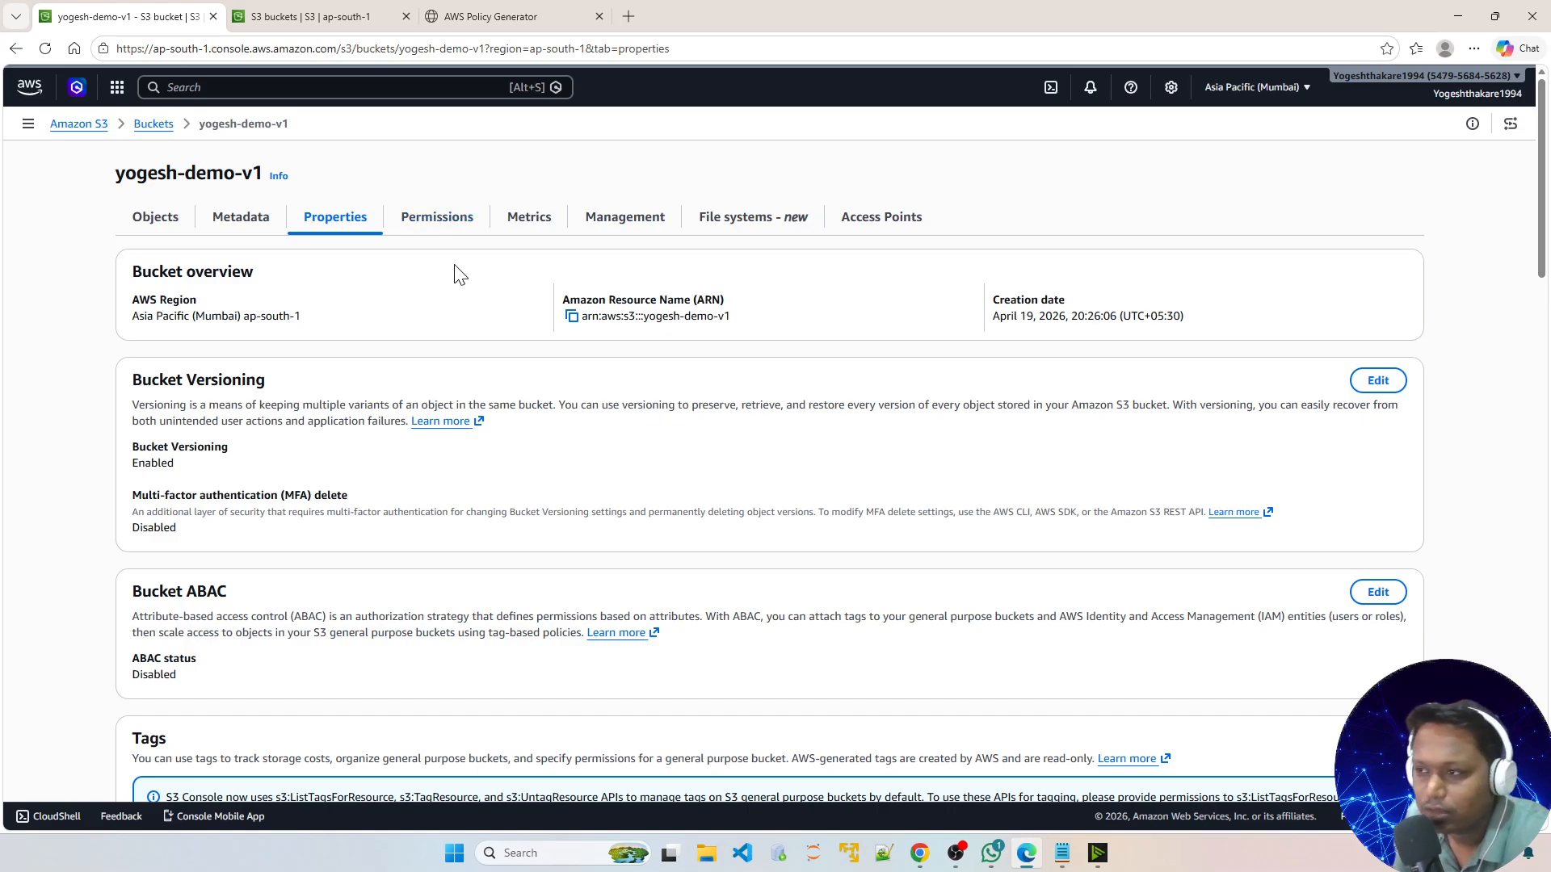
# Turn off Block all public access in the bucket's permissions, entering "confirm" to approve the change
pyautogui.click(451, 228)
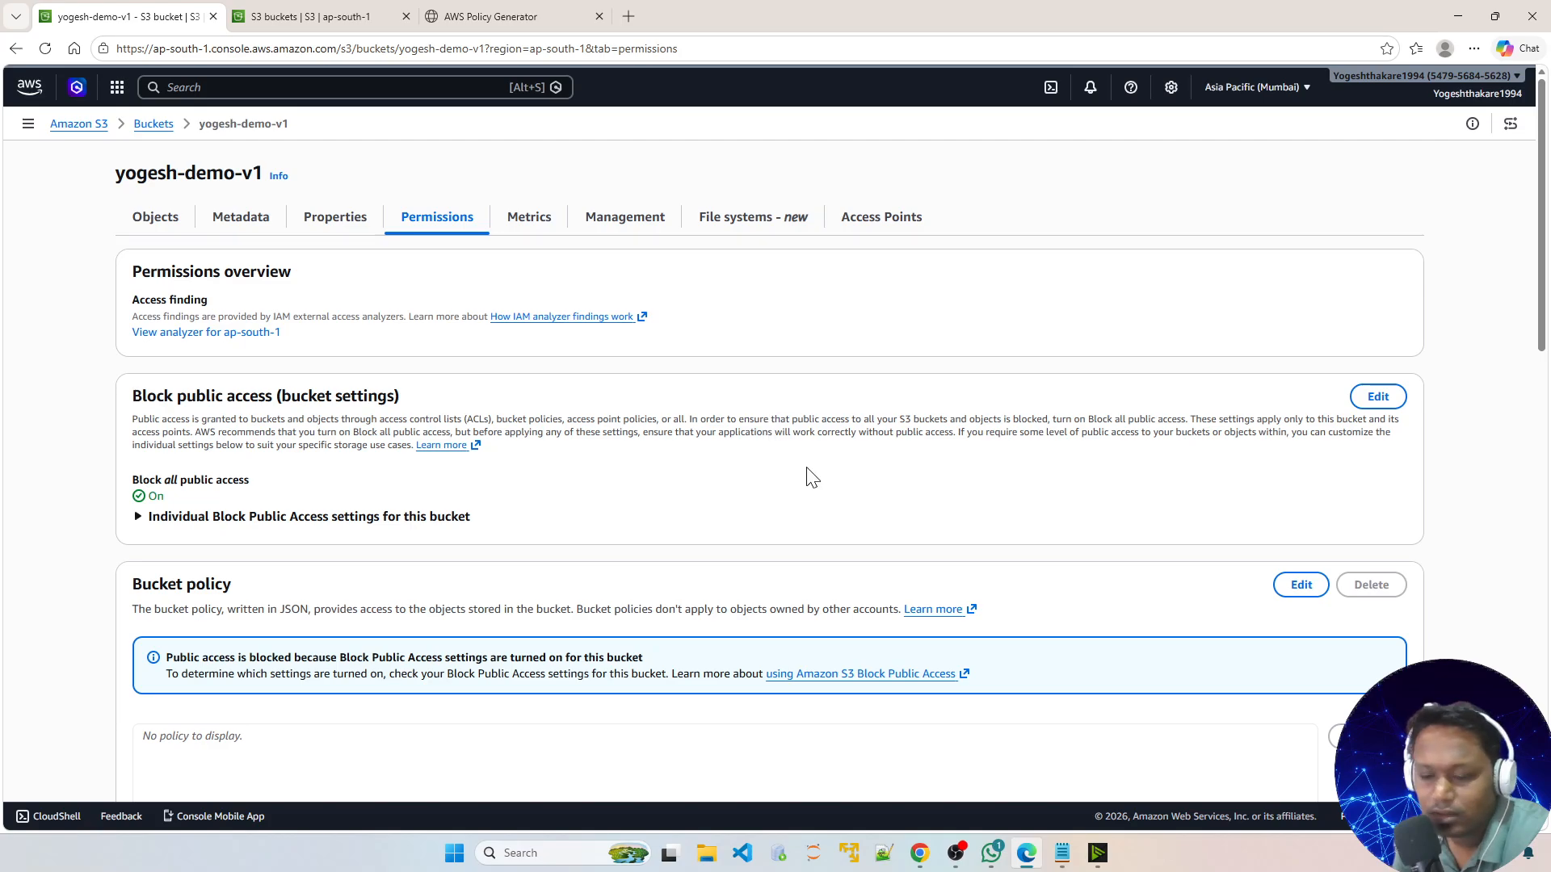
pyautogui.click(1377, 396)
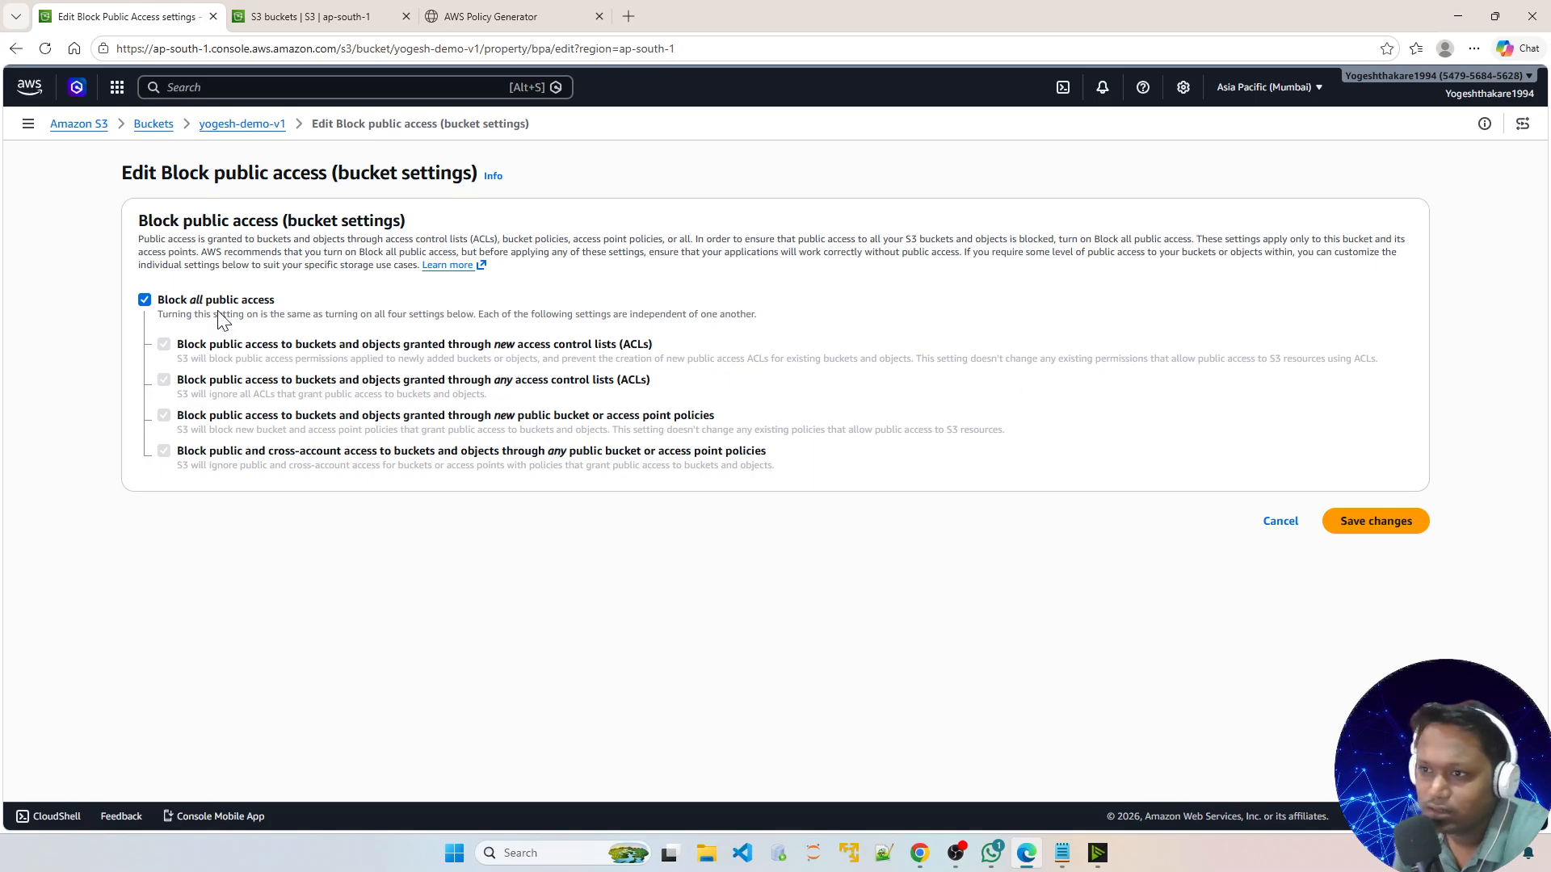
pyautogui.click(145, 299)
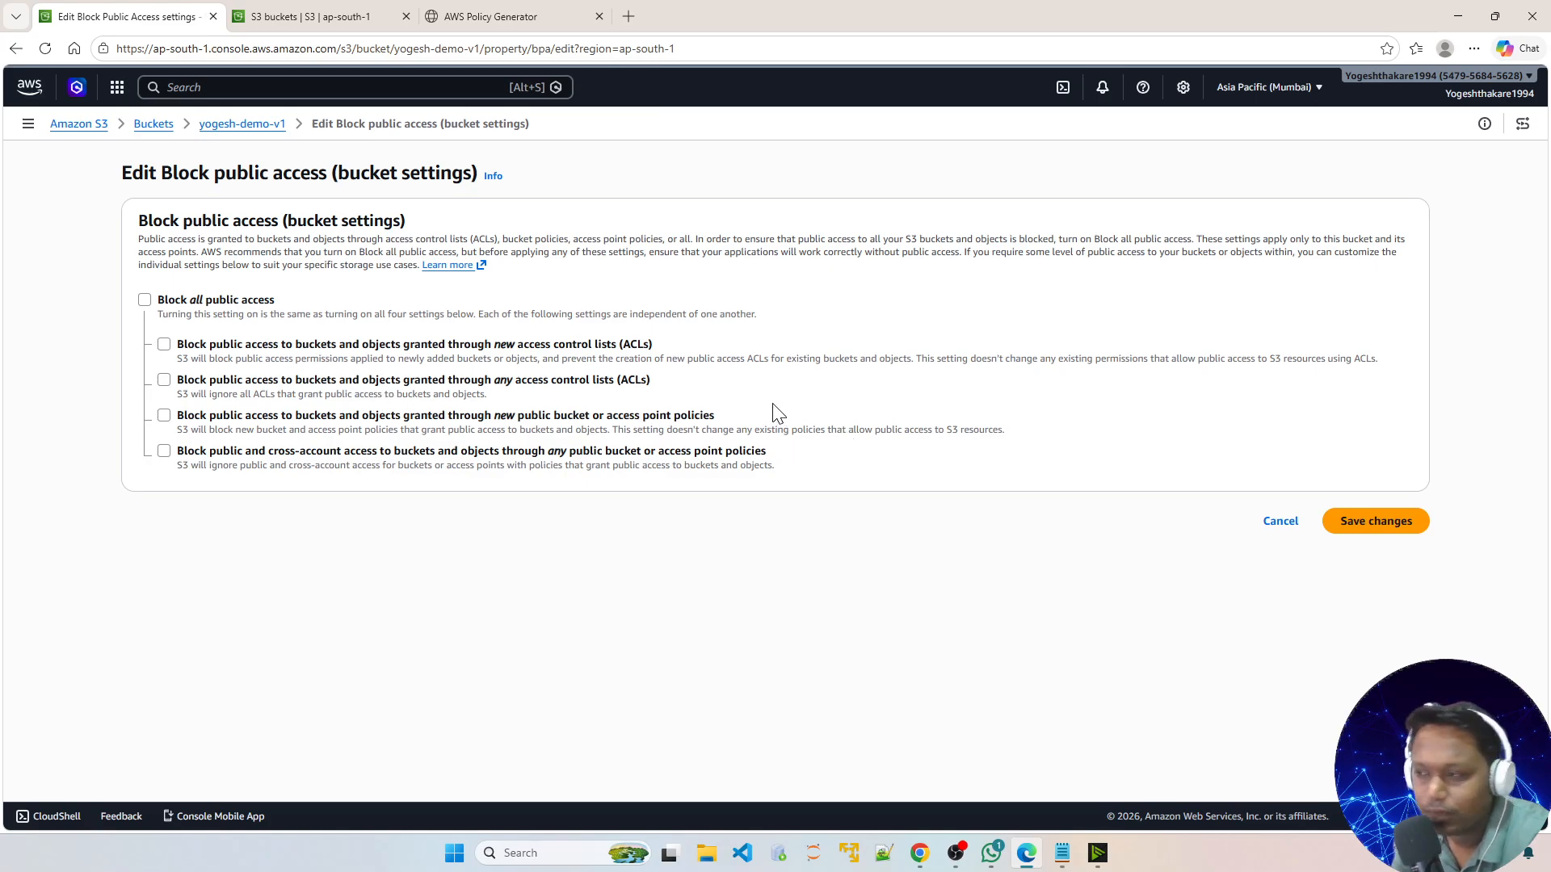
pyautogui.click(1339, 524)
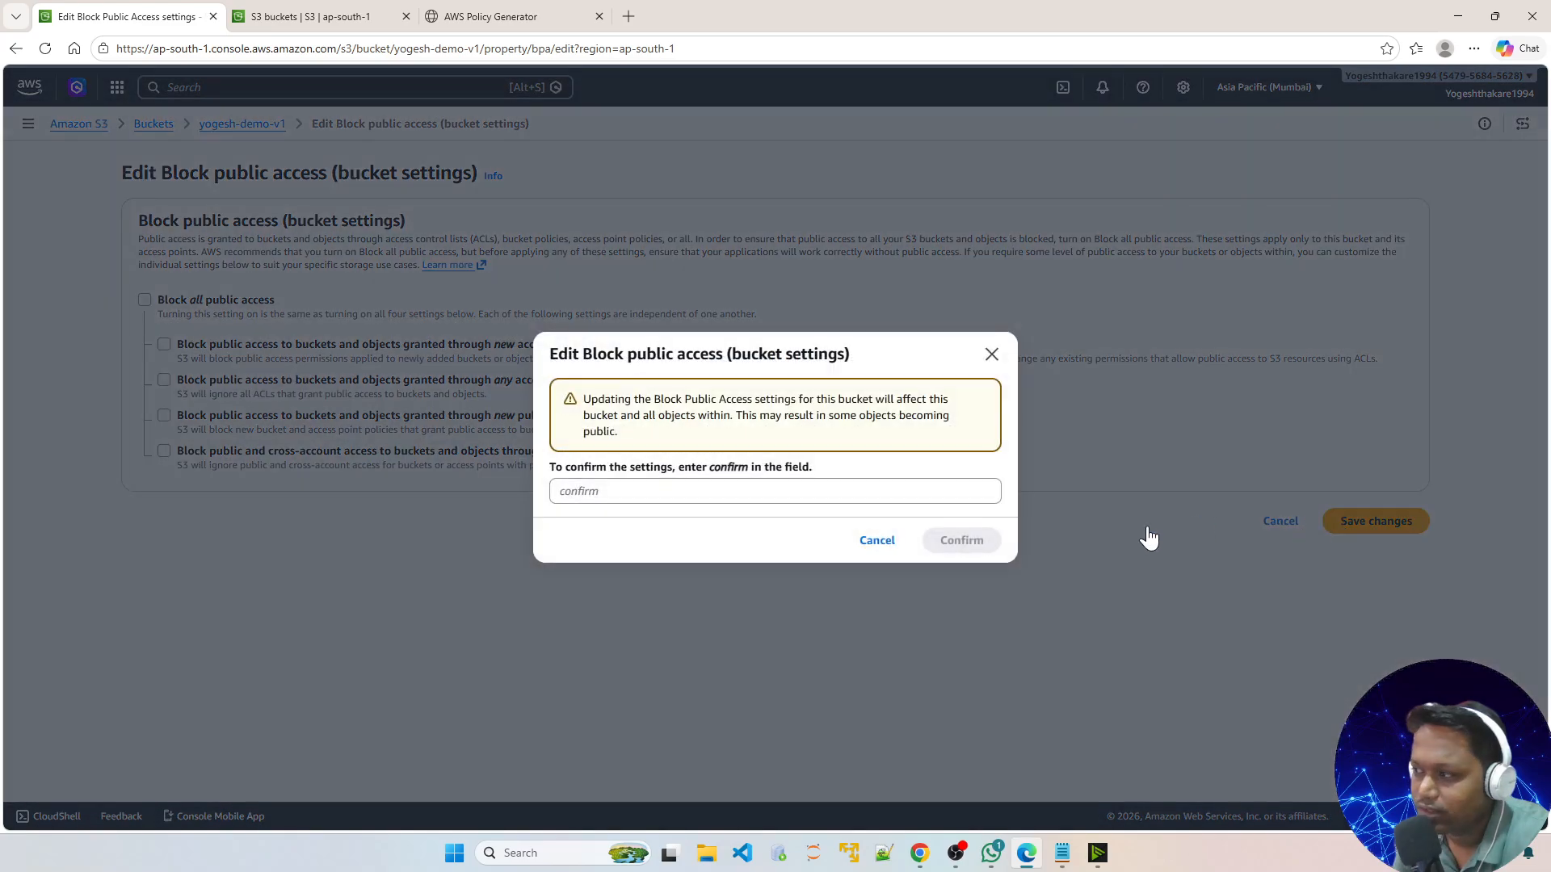
pyautogui.click(708, 492)
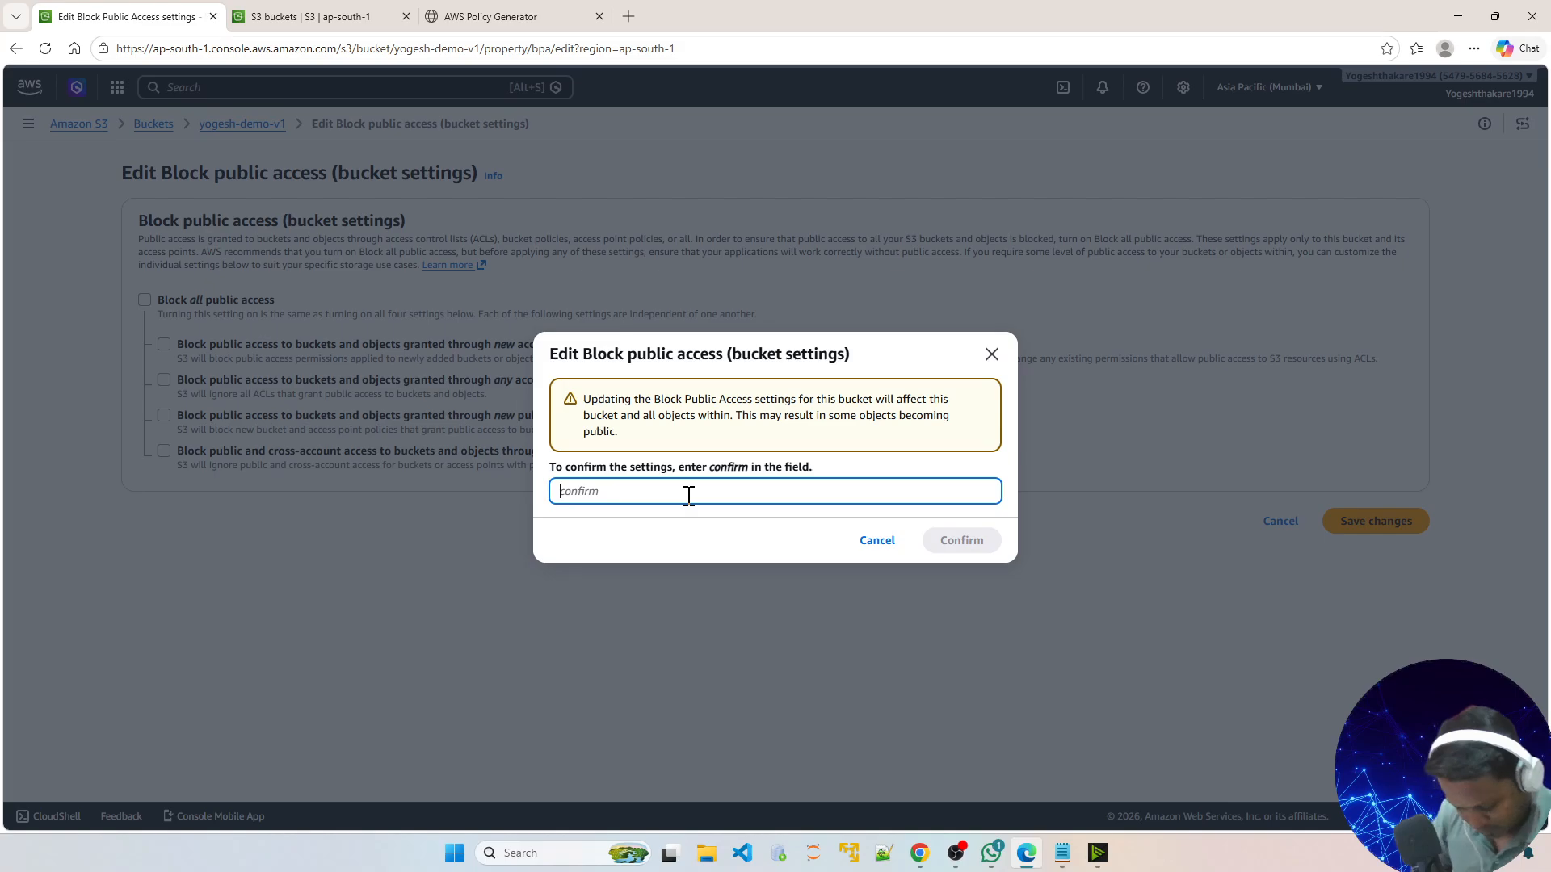
pyautogui.write('confirm')
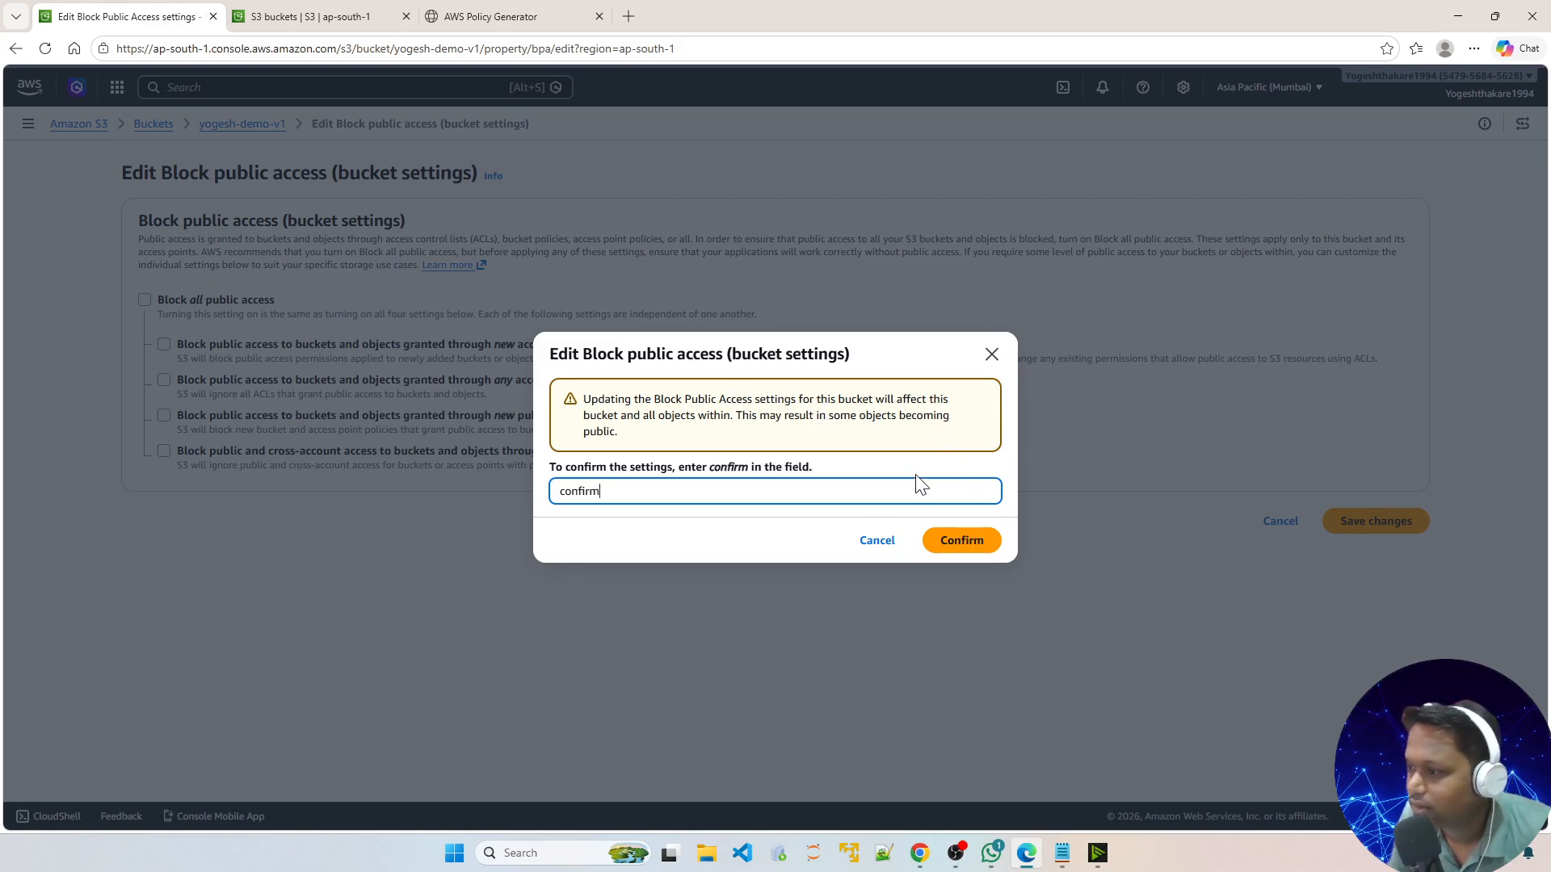
pyautogui.click(960, 539)
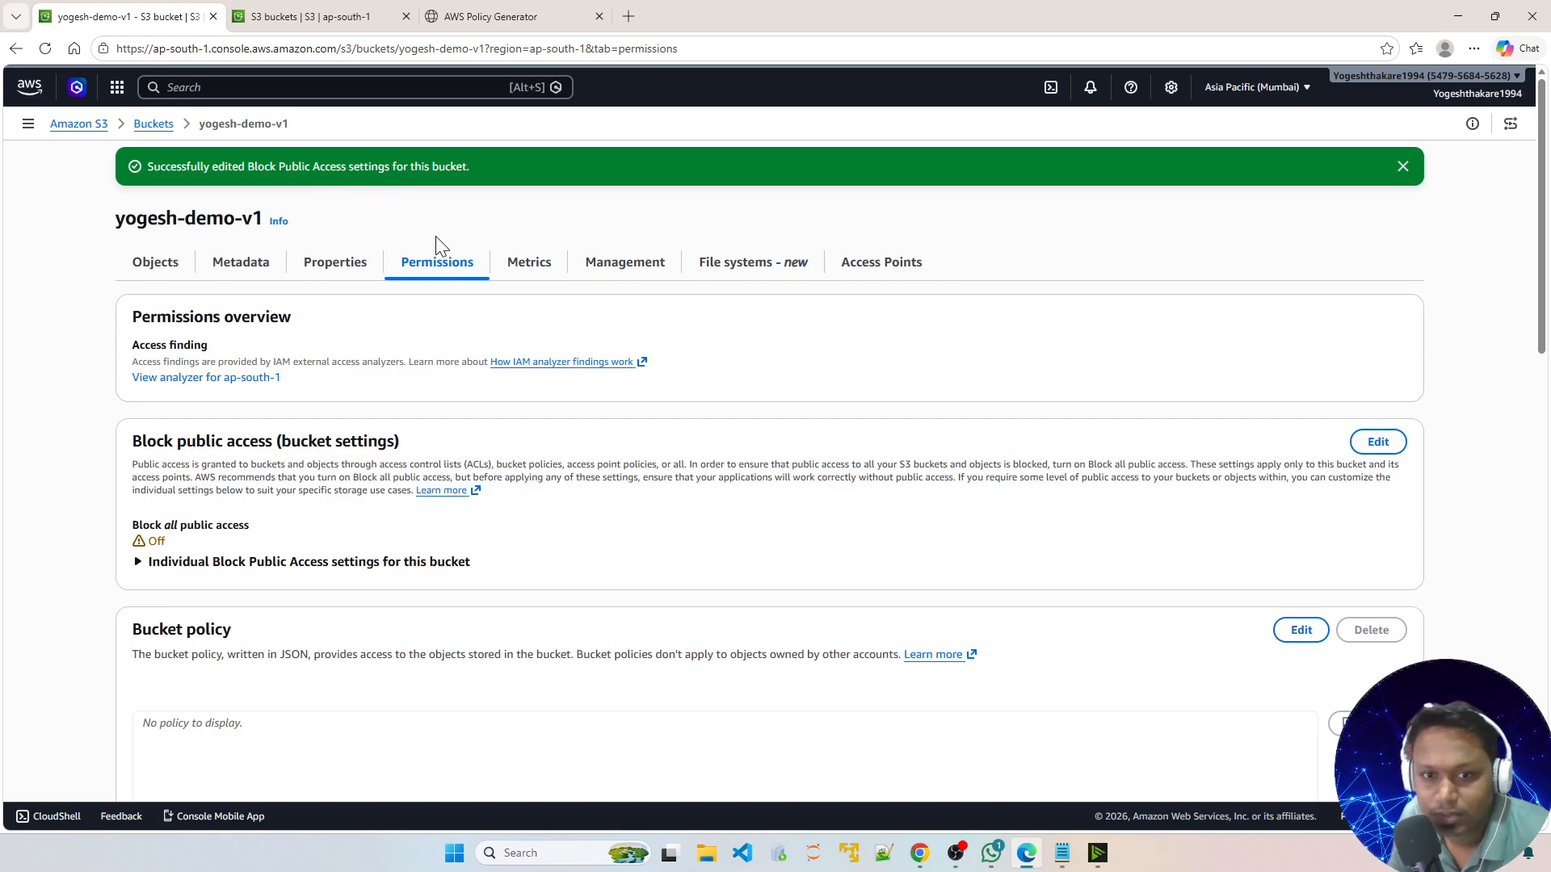
# Open the bucket policy for editing from the bucket's permissions
pyautogui.scroll(-3, 505, 585)
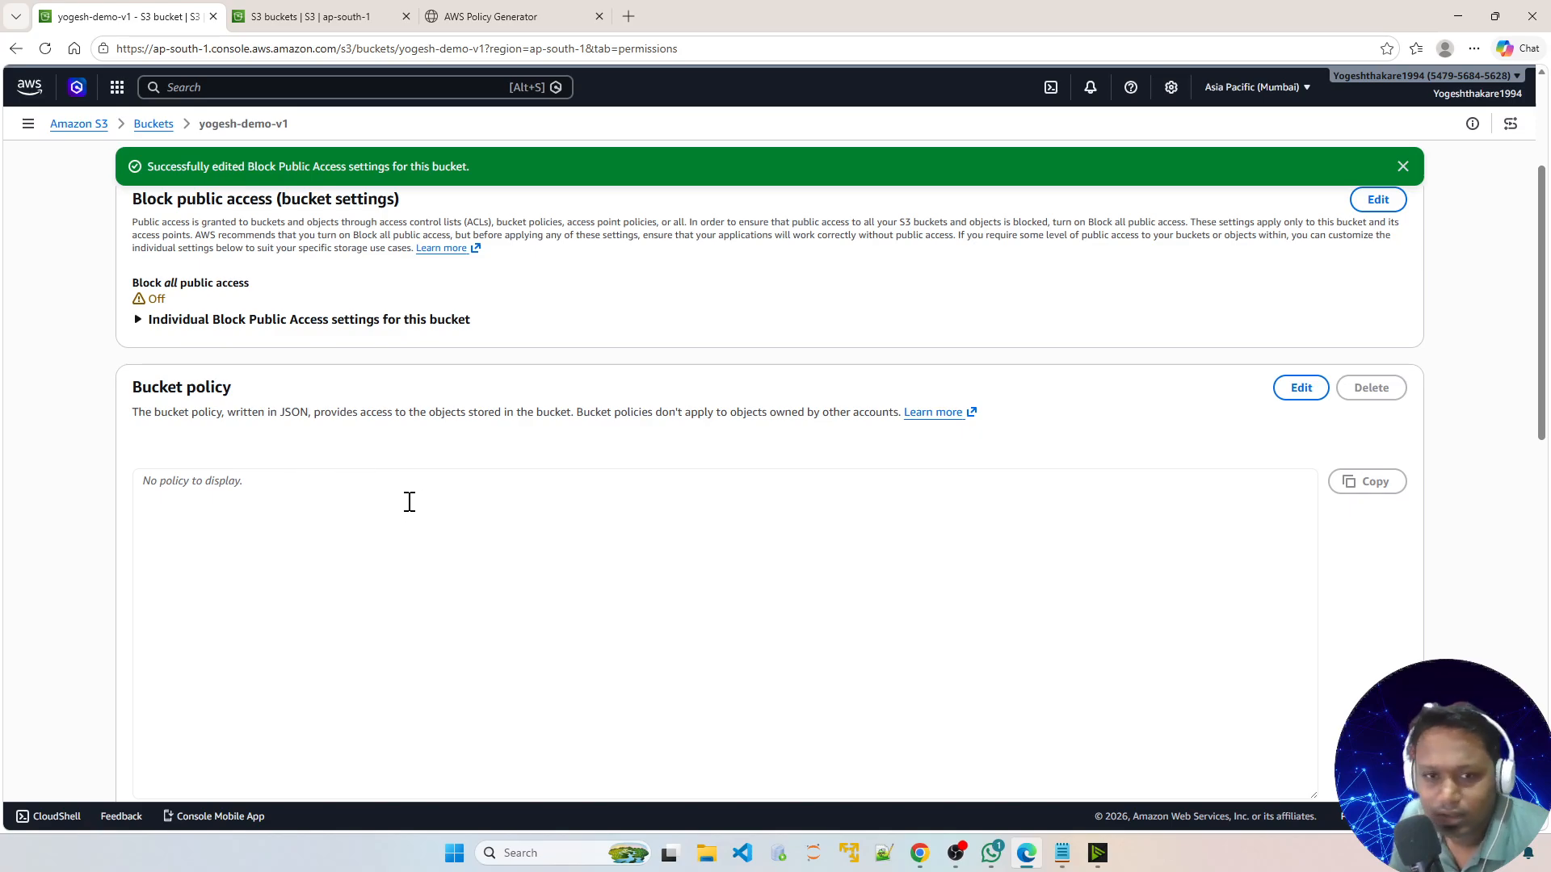
pyautogui.scroll(-1, 400, 565)
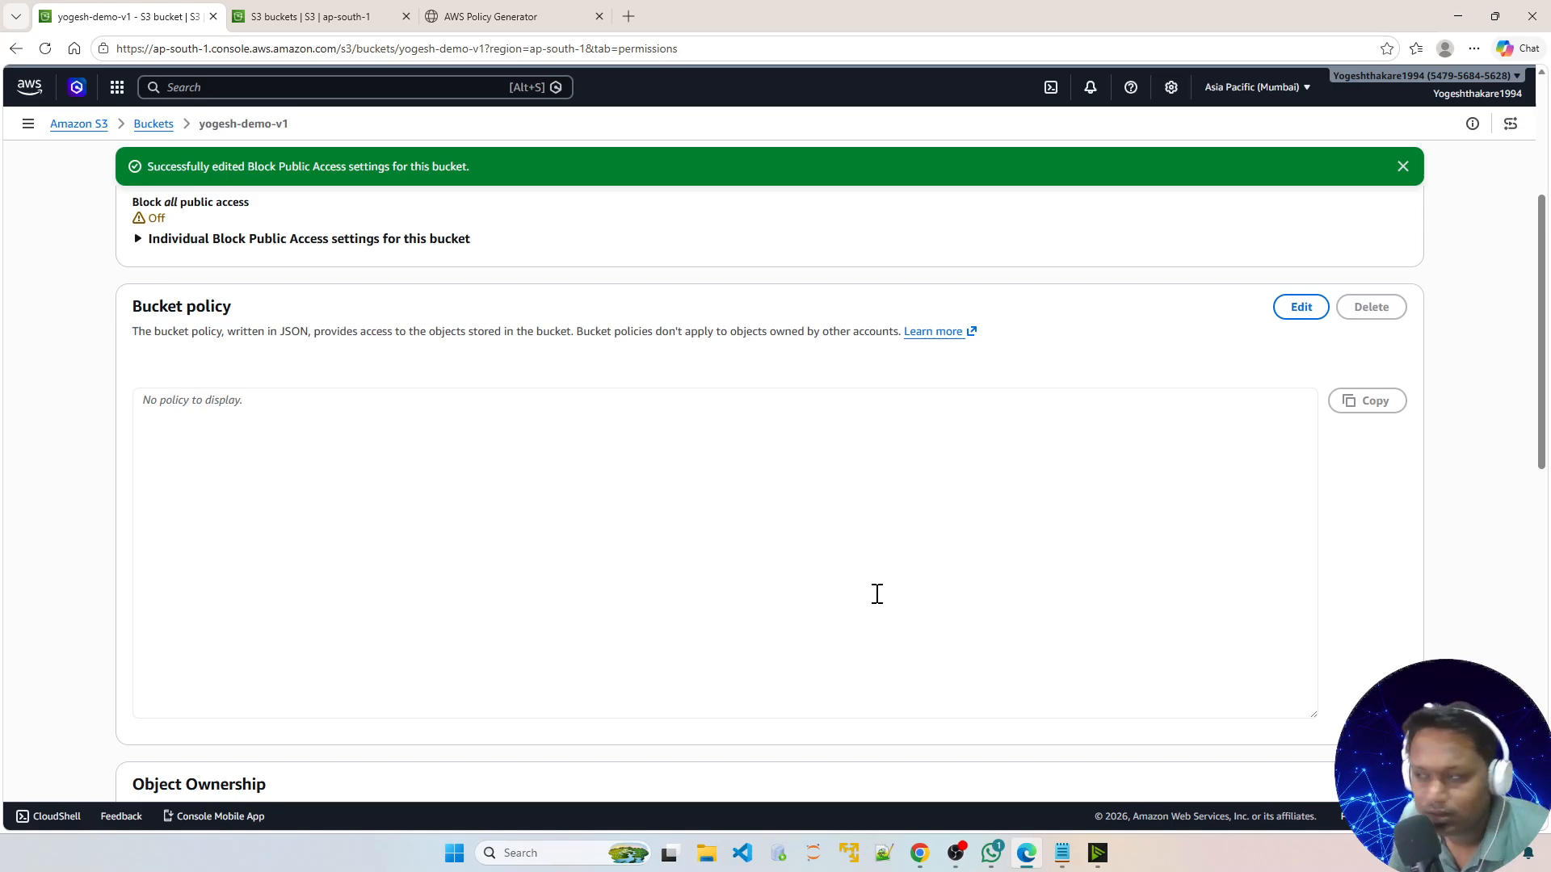
pyautogui.scroll(-1, 975, 549)
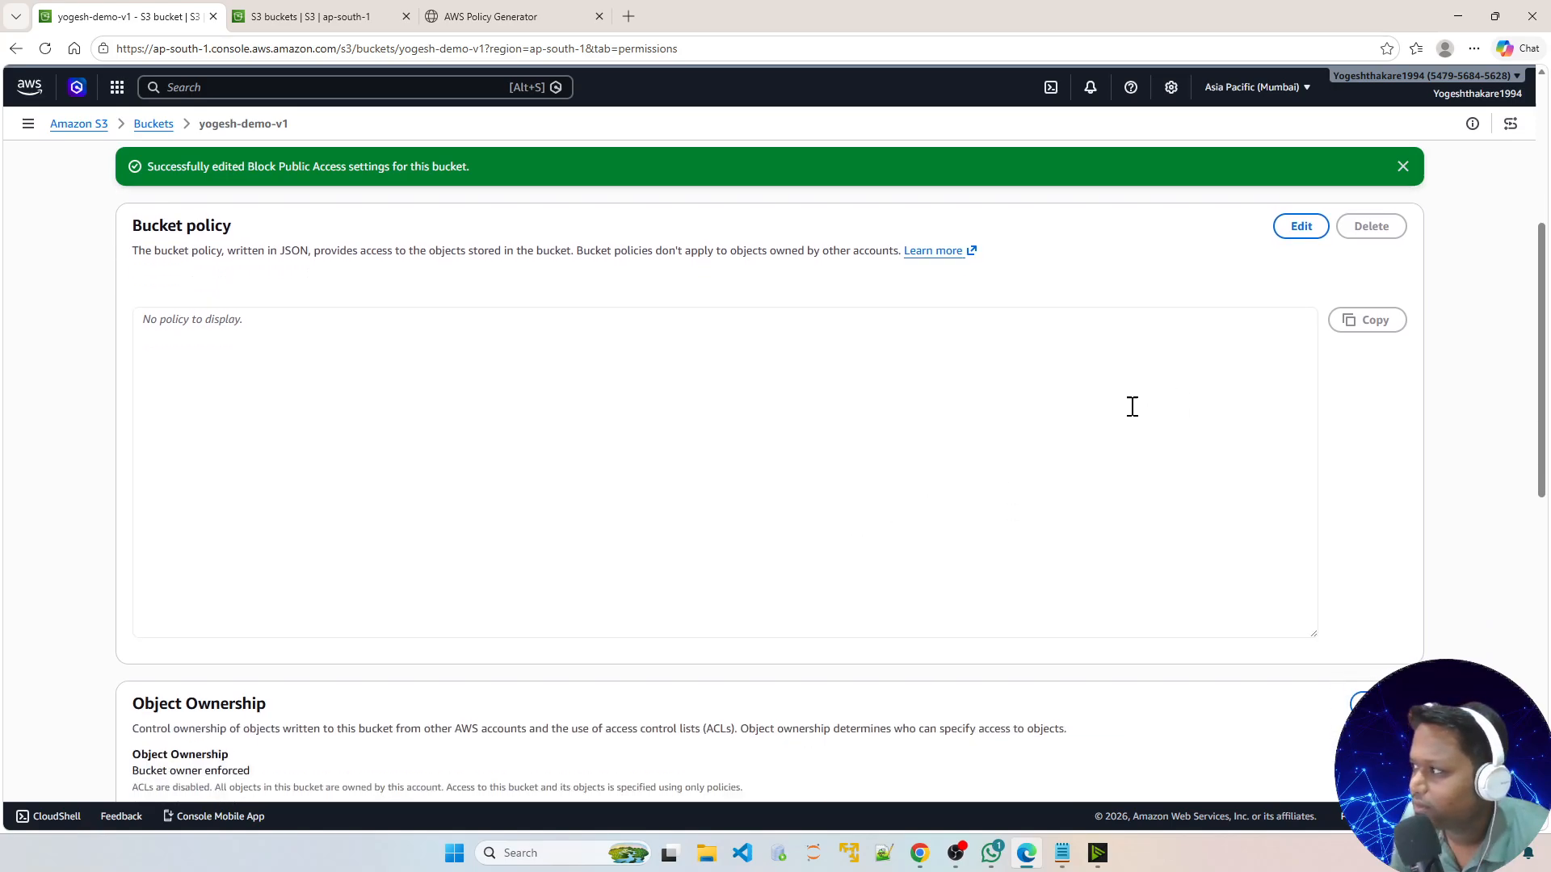
pyautogui.click(1300, 240)
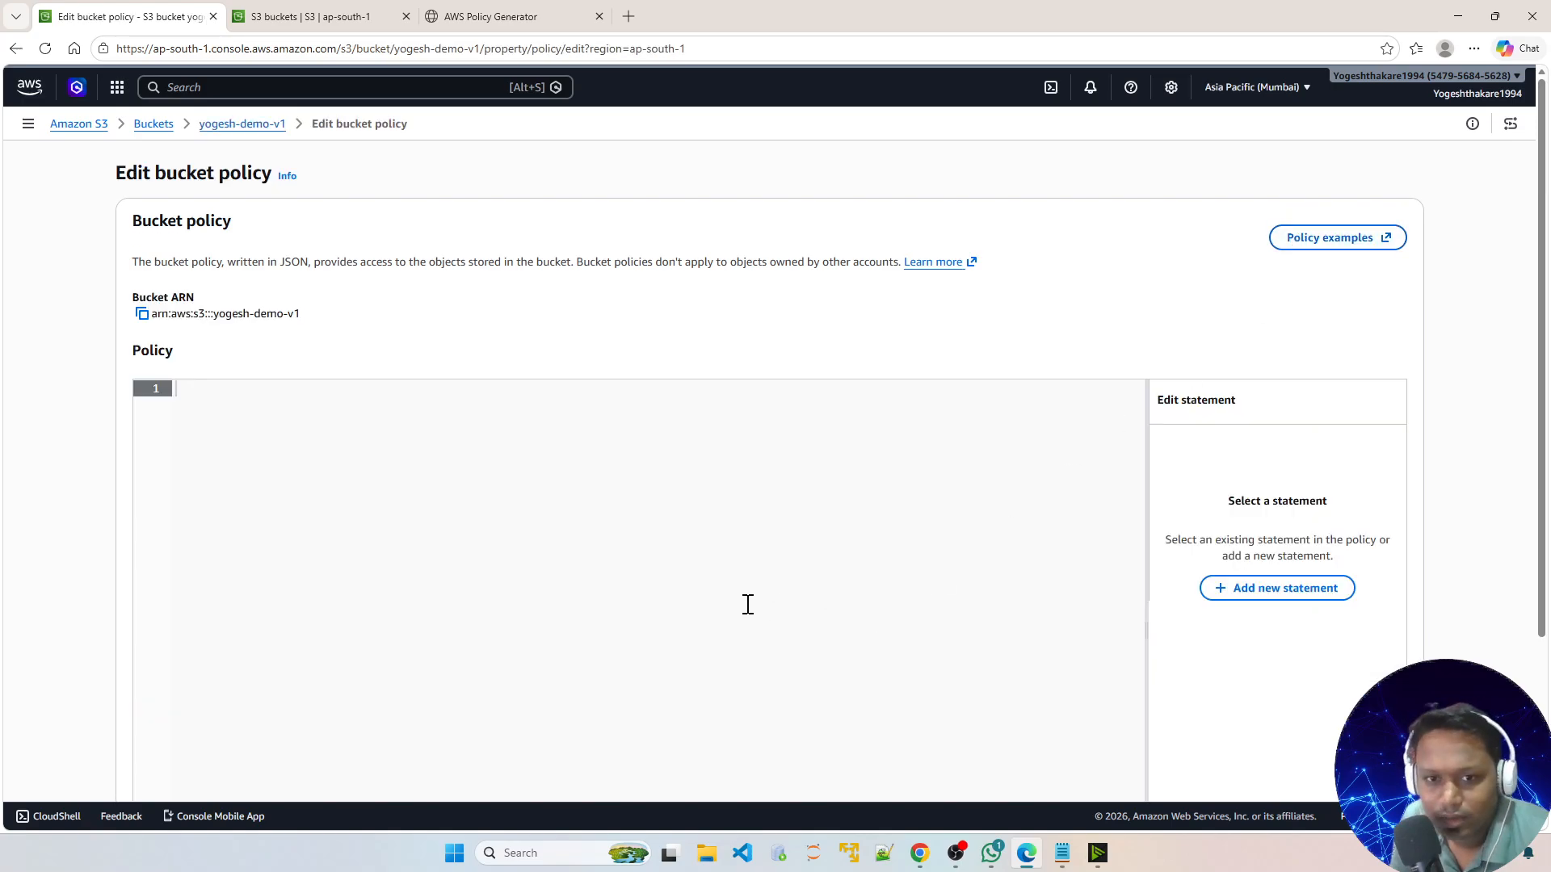
# Look through the topics of the Amazon S3 bucket policy examples documentation and return to the policy editor
pyautogui.click(1314, 250)
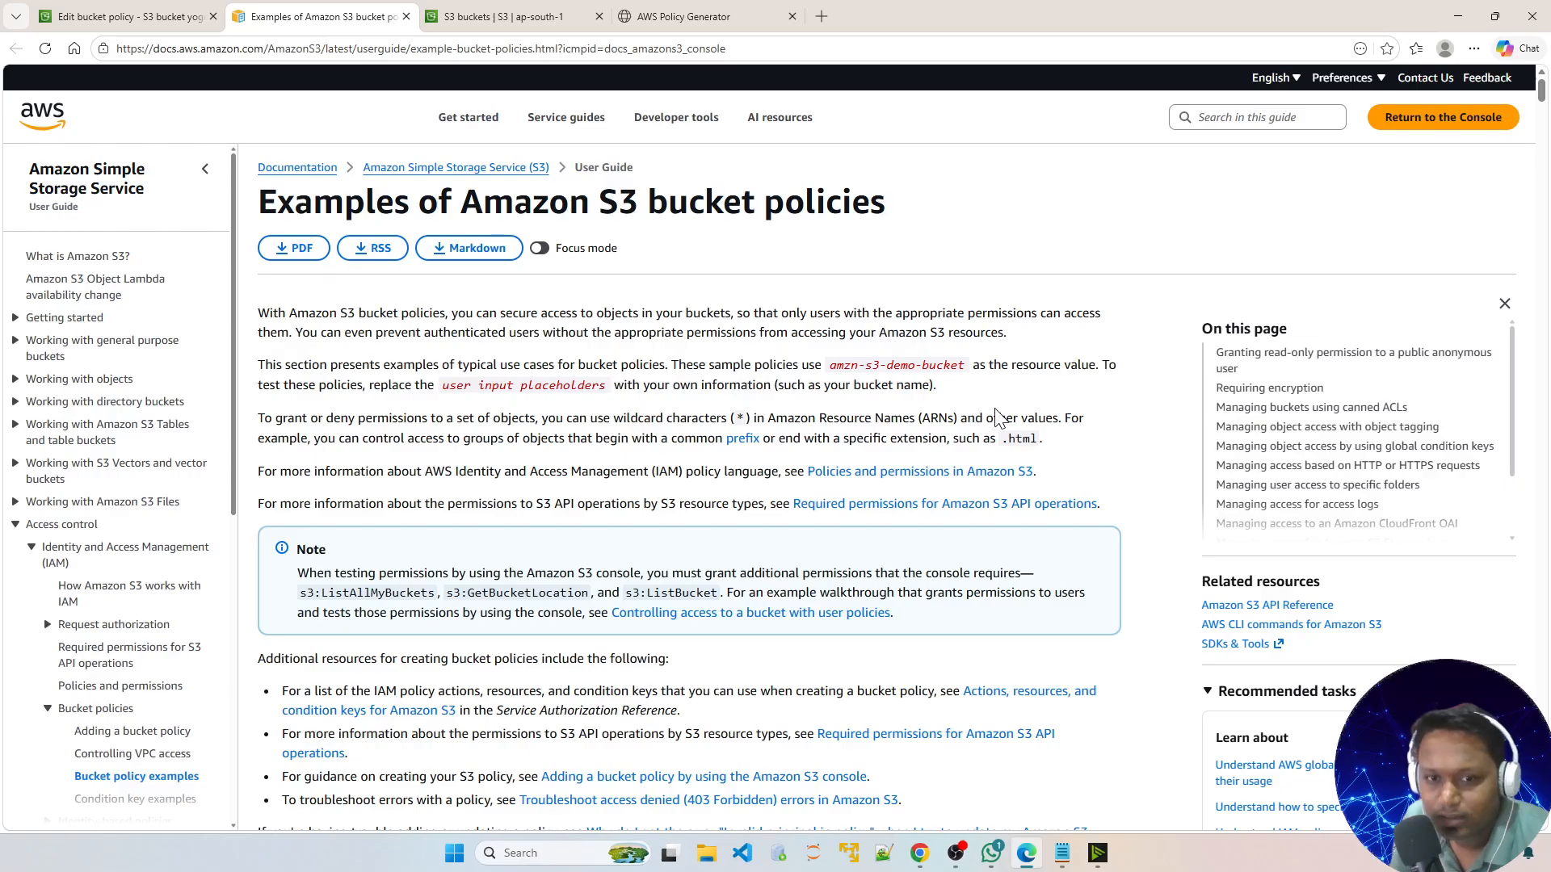
pyautogui.scroll(-2, 1287, 399)
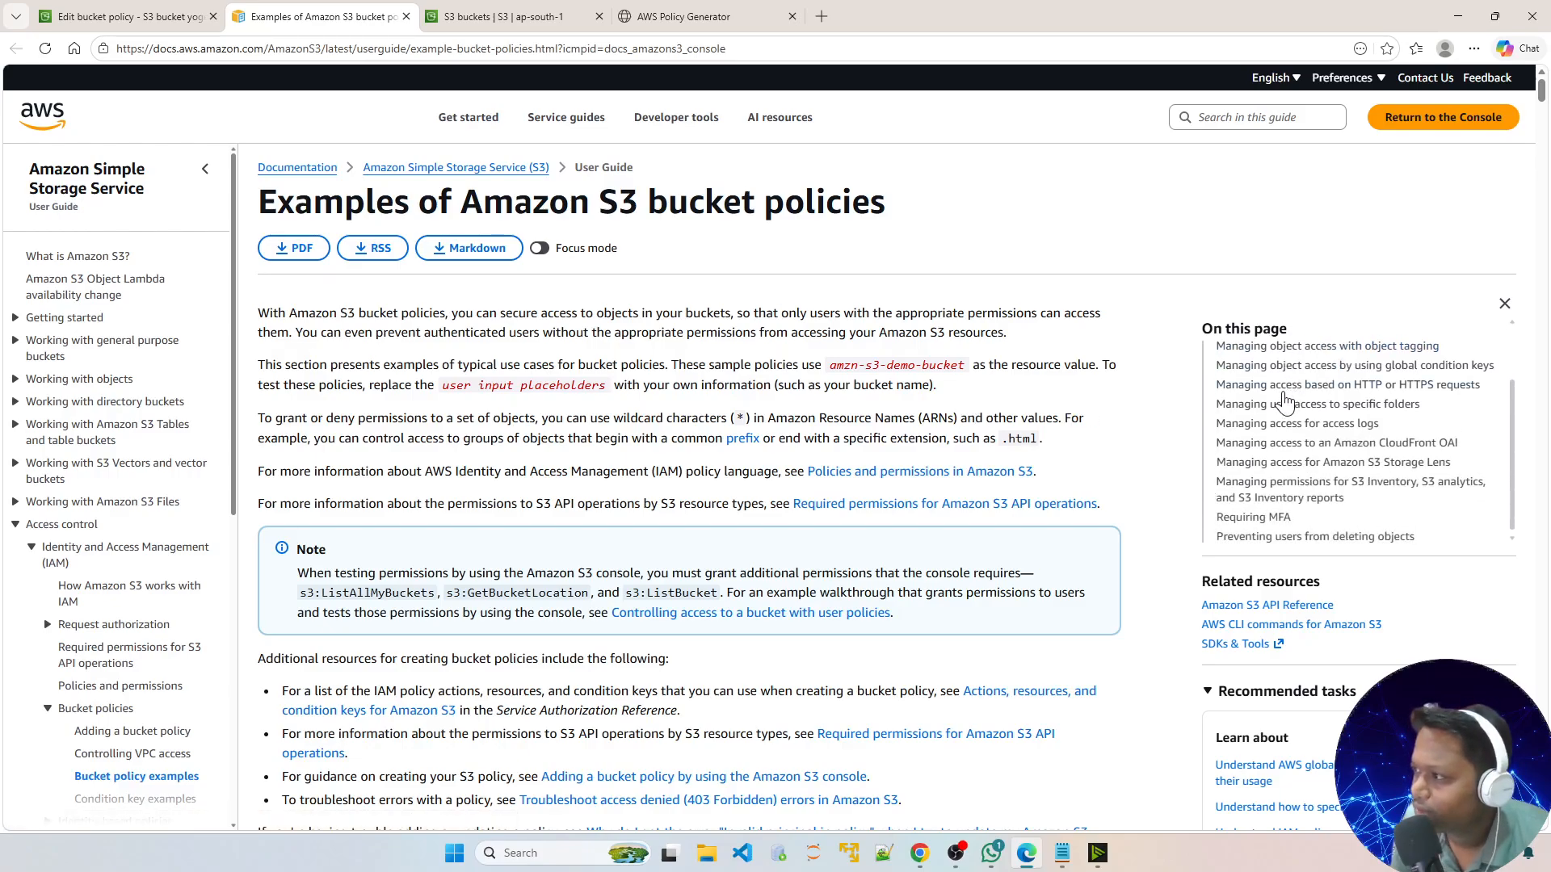
pyautogui.scroll(2, 1287, 399)
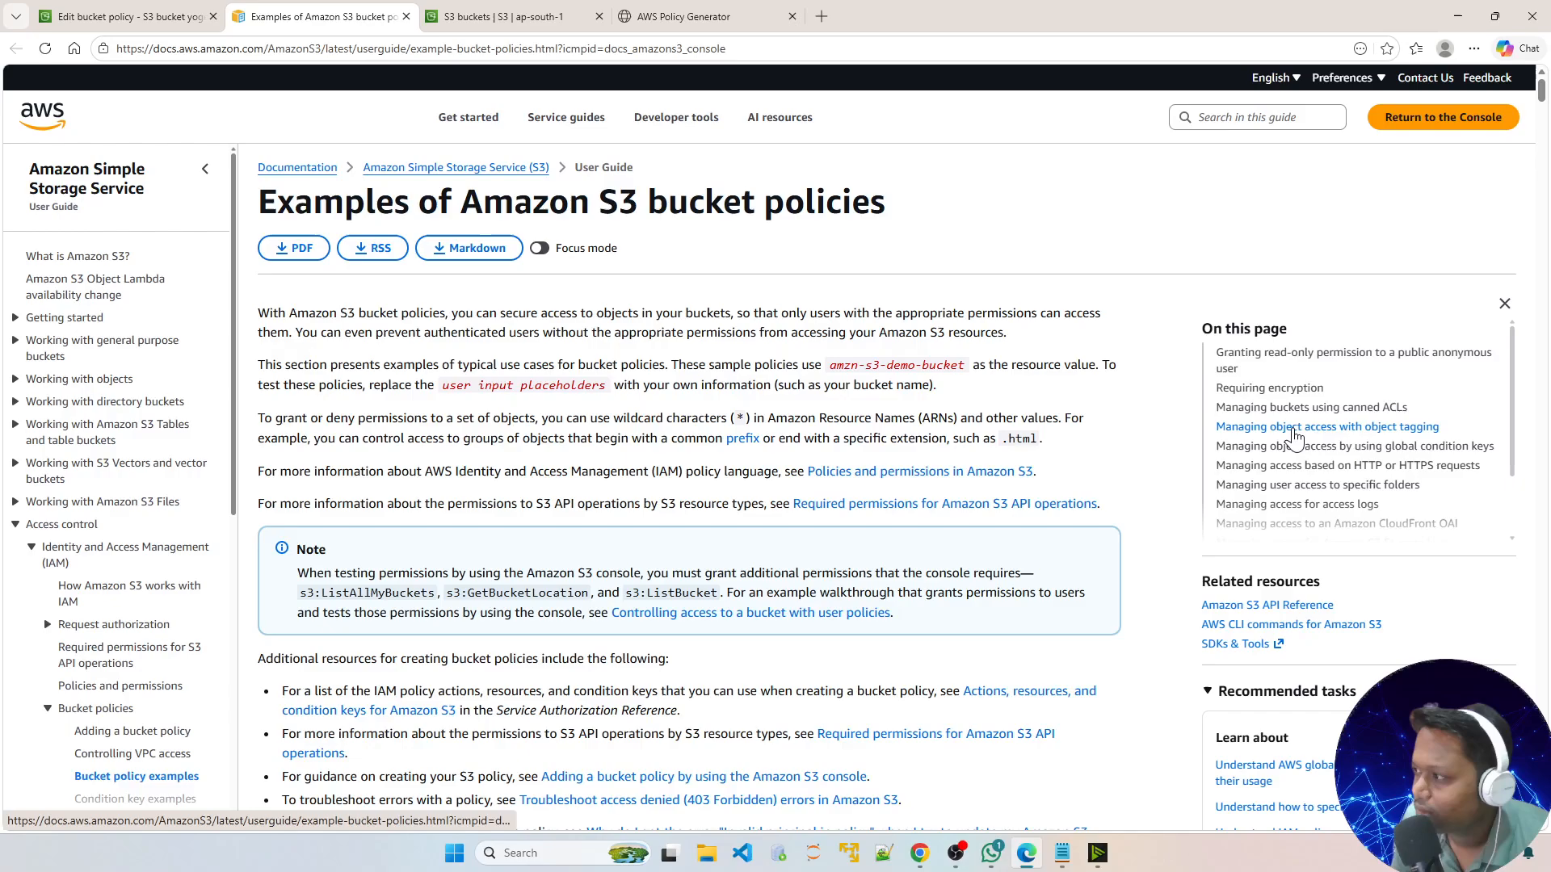
pyautogui.scroll(-2, 1293, 437)
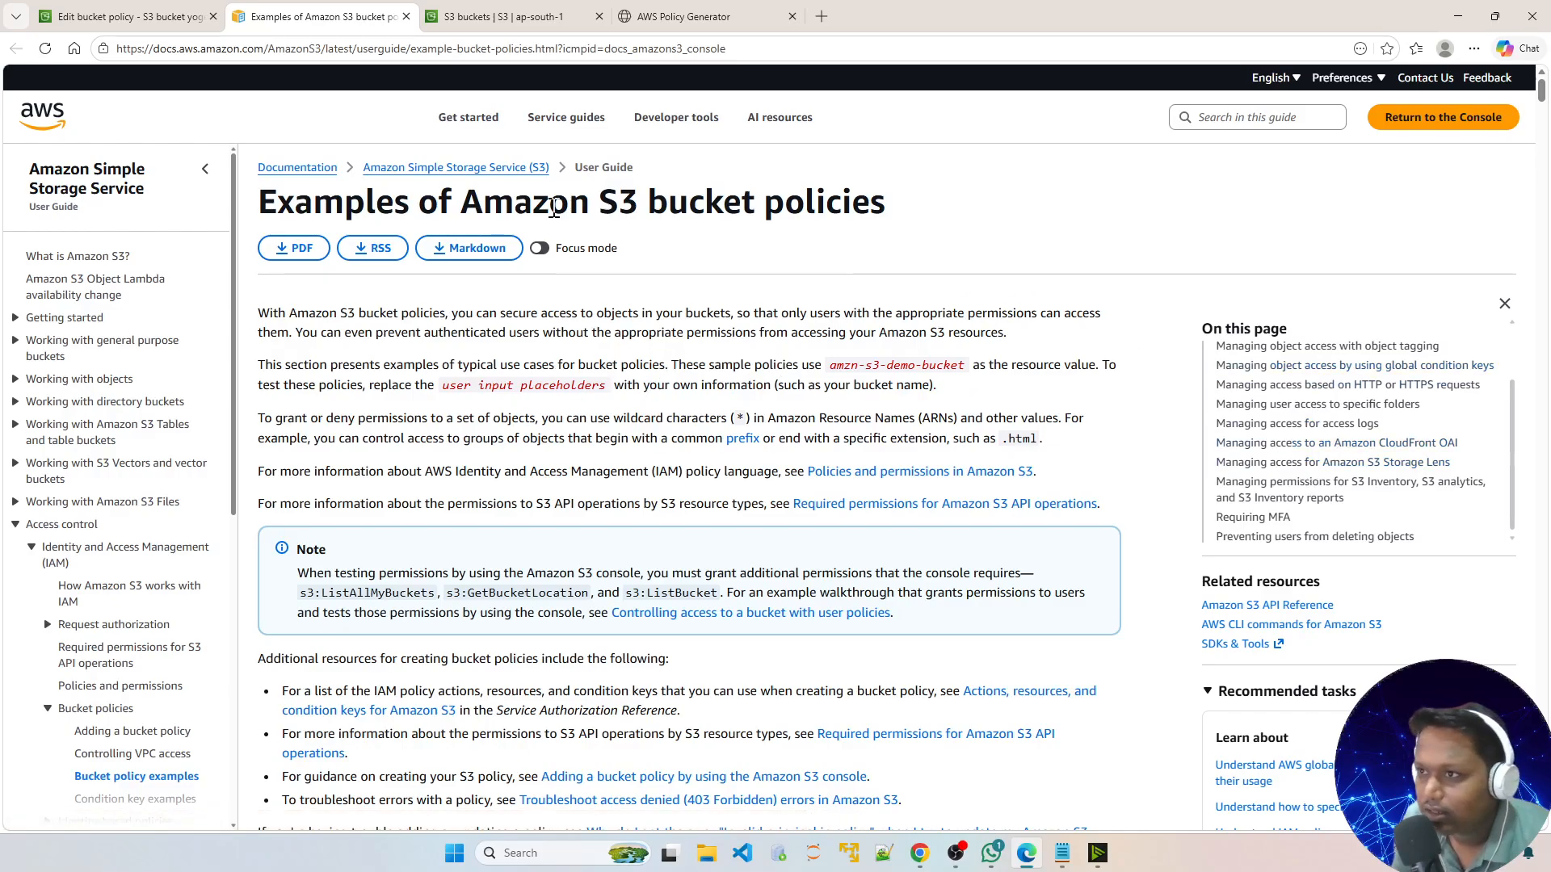
pyautogui.click(160, 24)
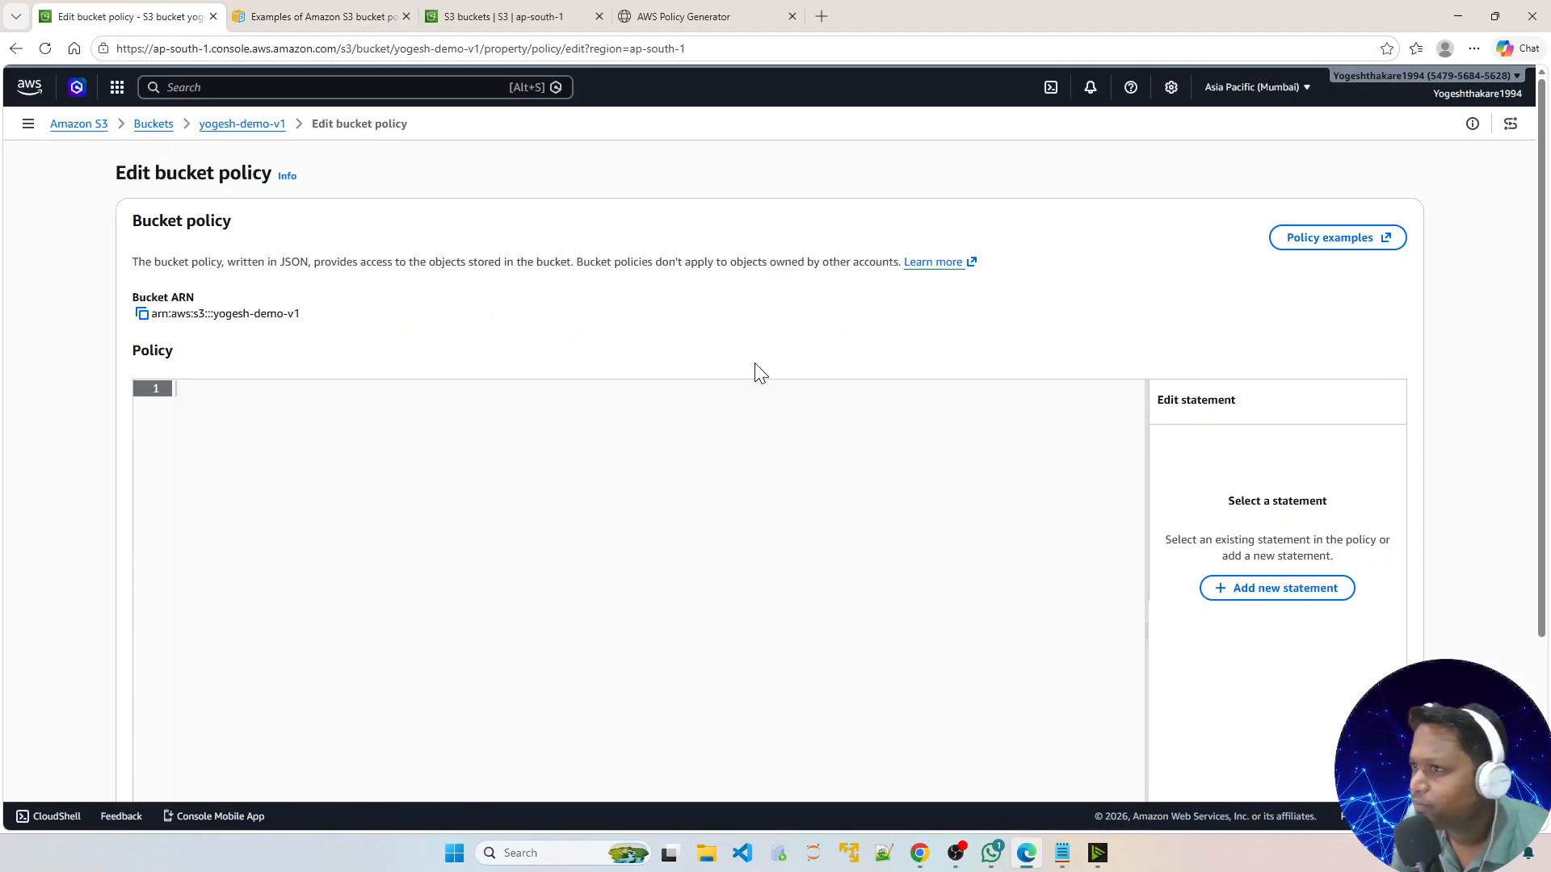
# Switch to the AWS Policy Generator page and check its web address and the matching explanation in the notes
pyautogui.click(638, 18)
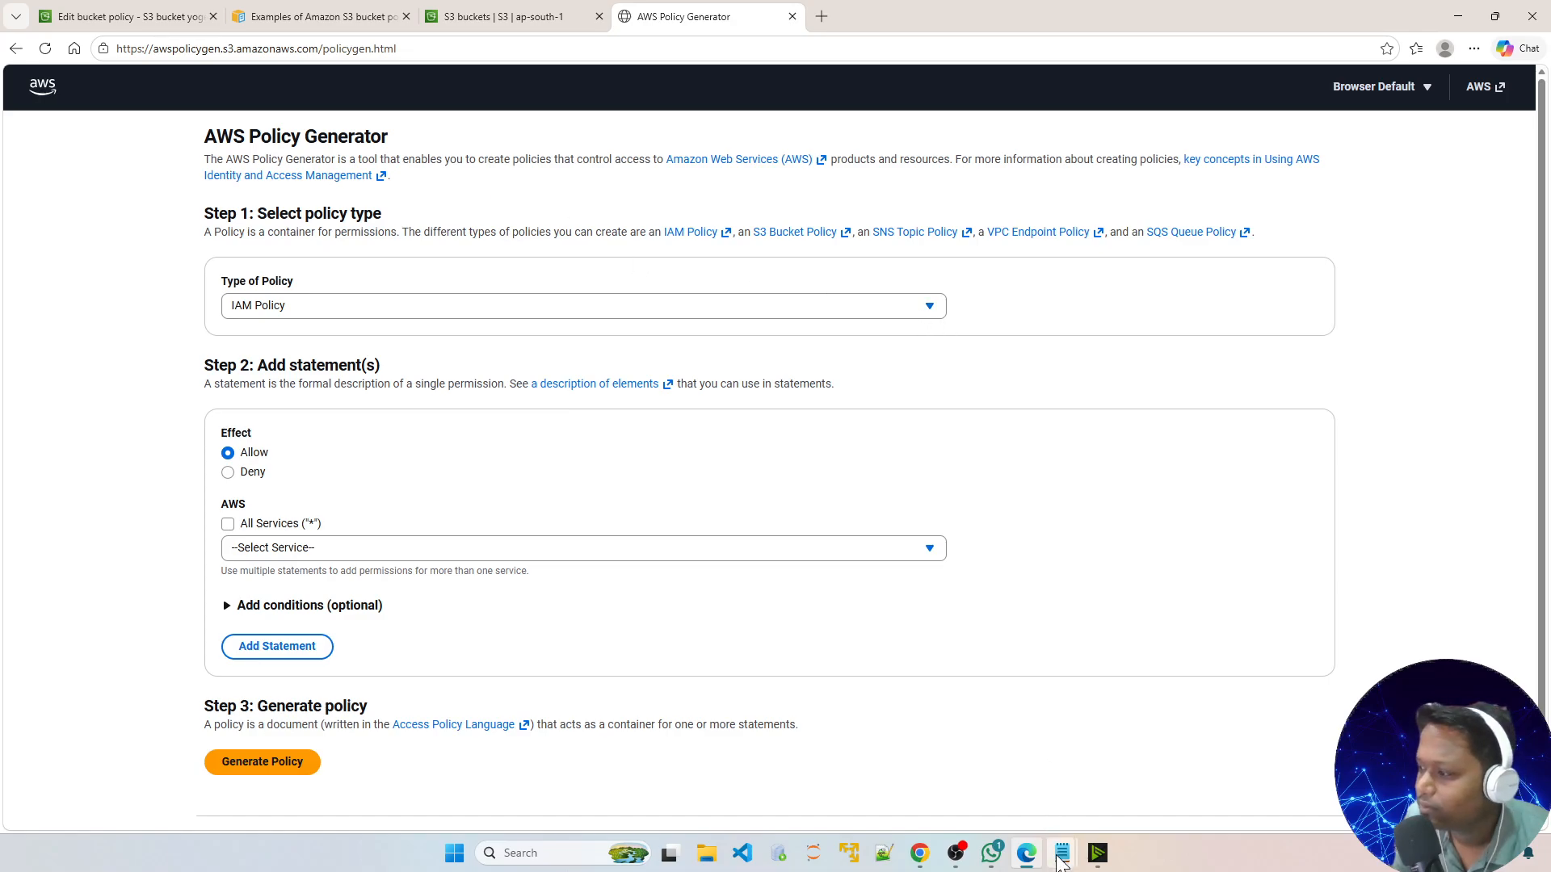
pyautogui.moveTo(1062, 853)
pyautogui.click(1048, 769)
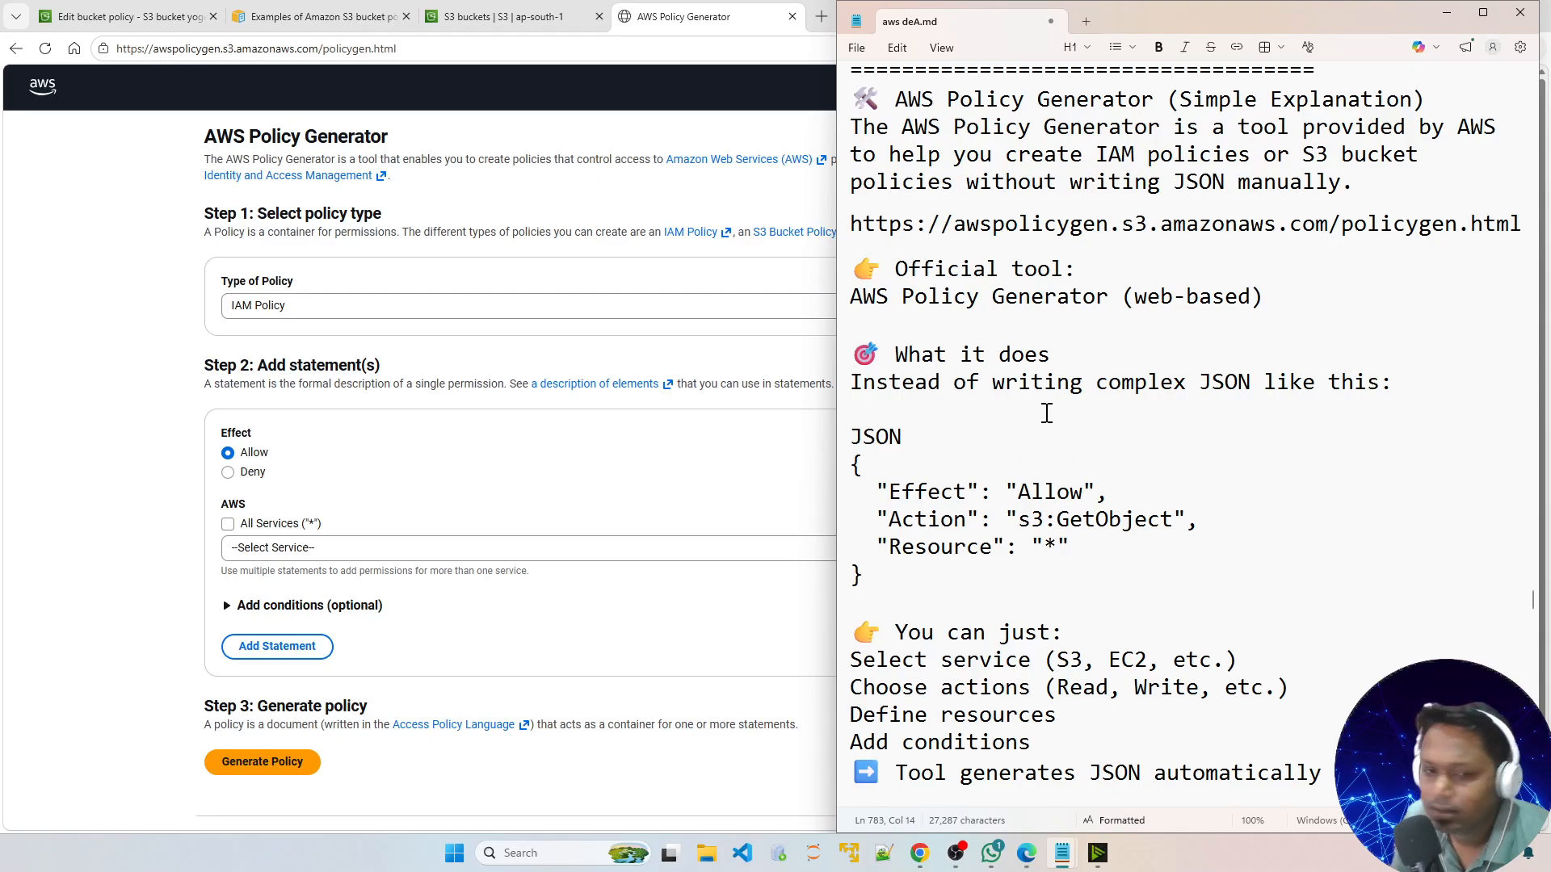
pyautogui.click(169, 282)
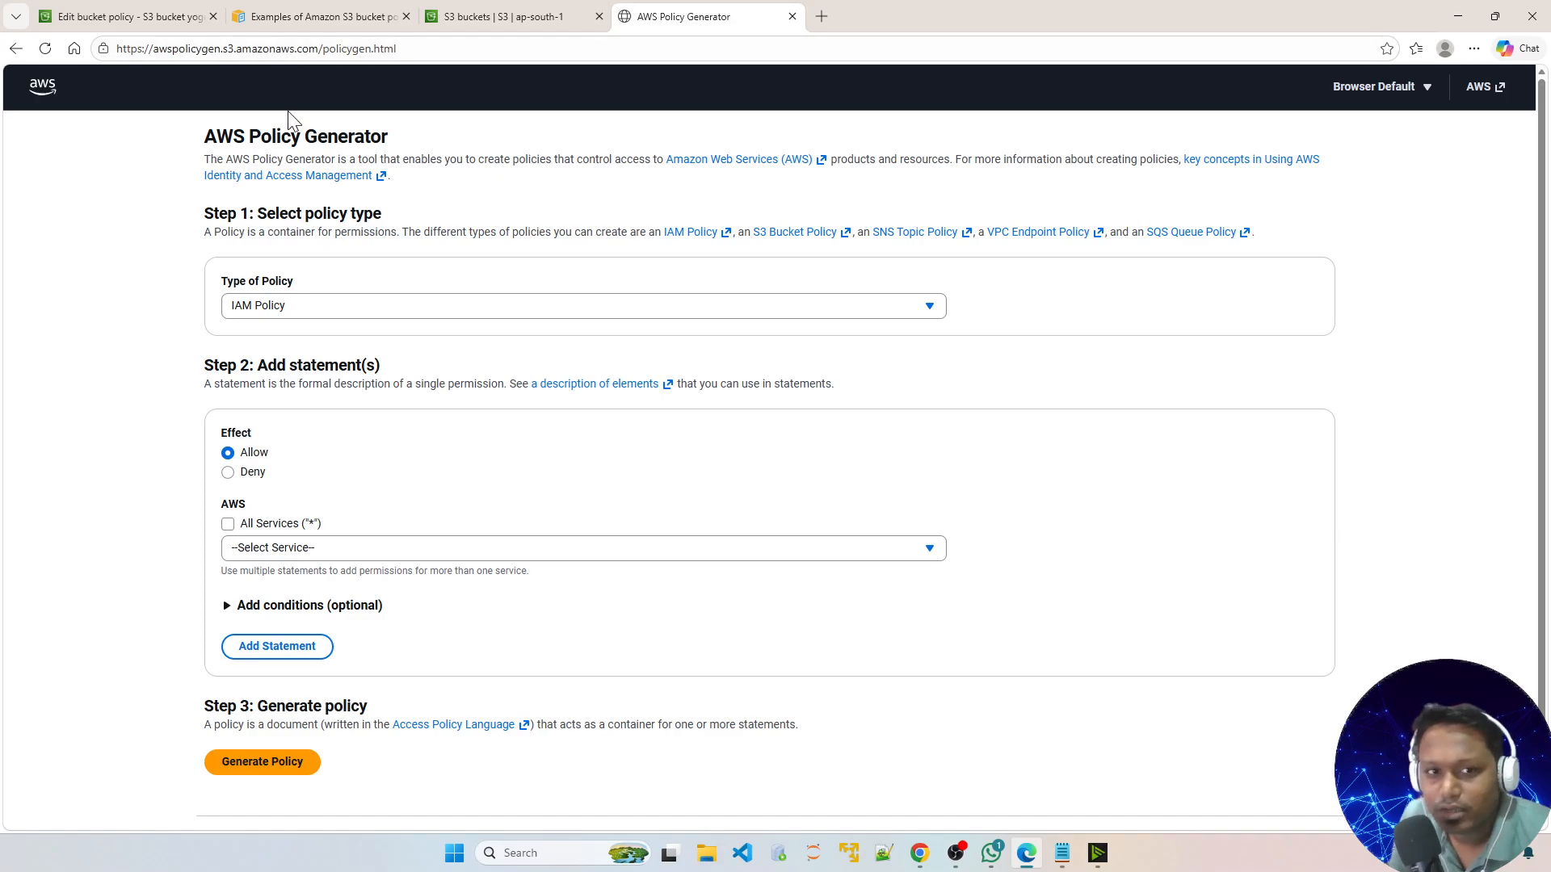
pyautogui.click(412, 51)
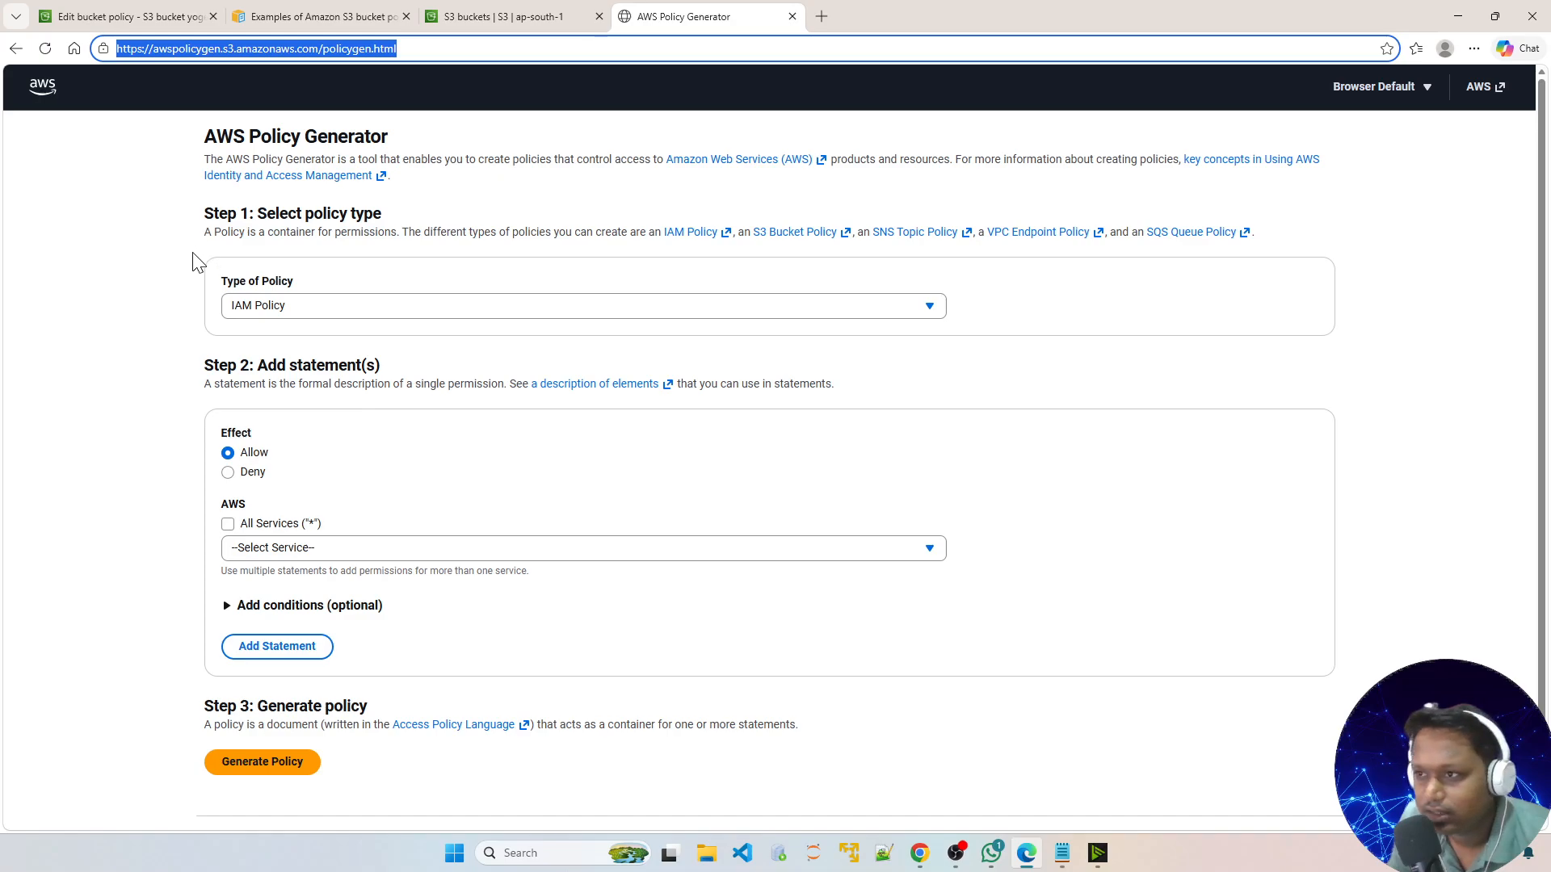
pyautogui.click(167, 320)
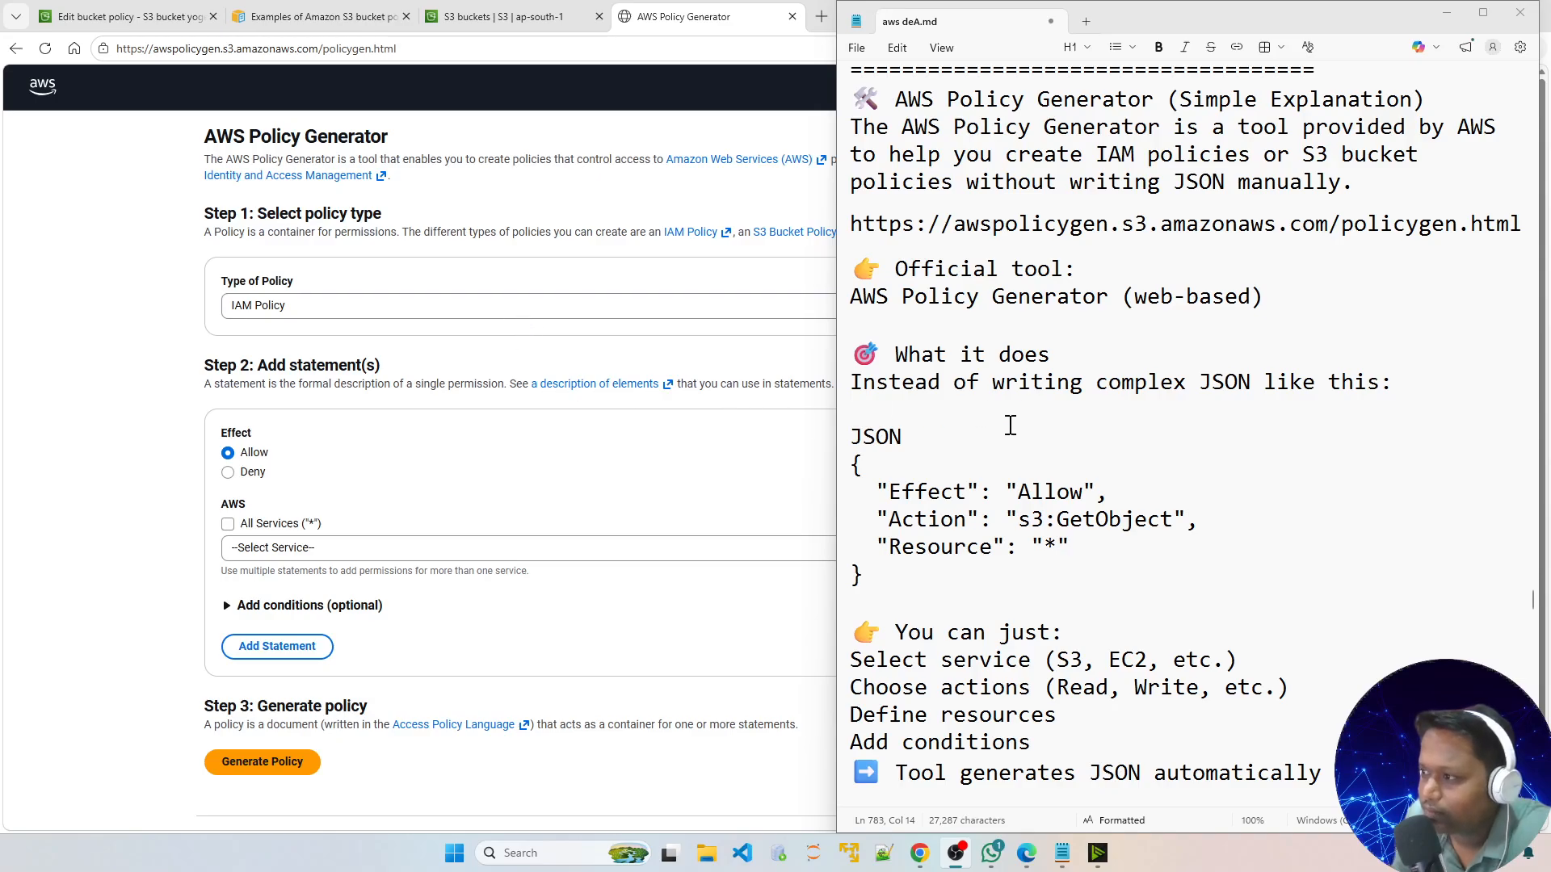
# Read the notes in aws deA.md on what AWS Policy Generator does and how to use it
pyautogui.scroll(-2, 1010, 426)
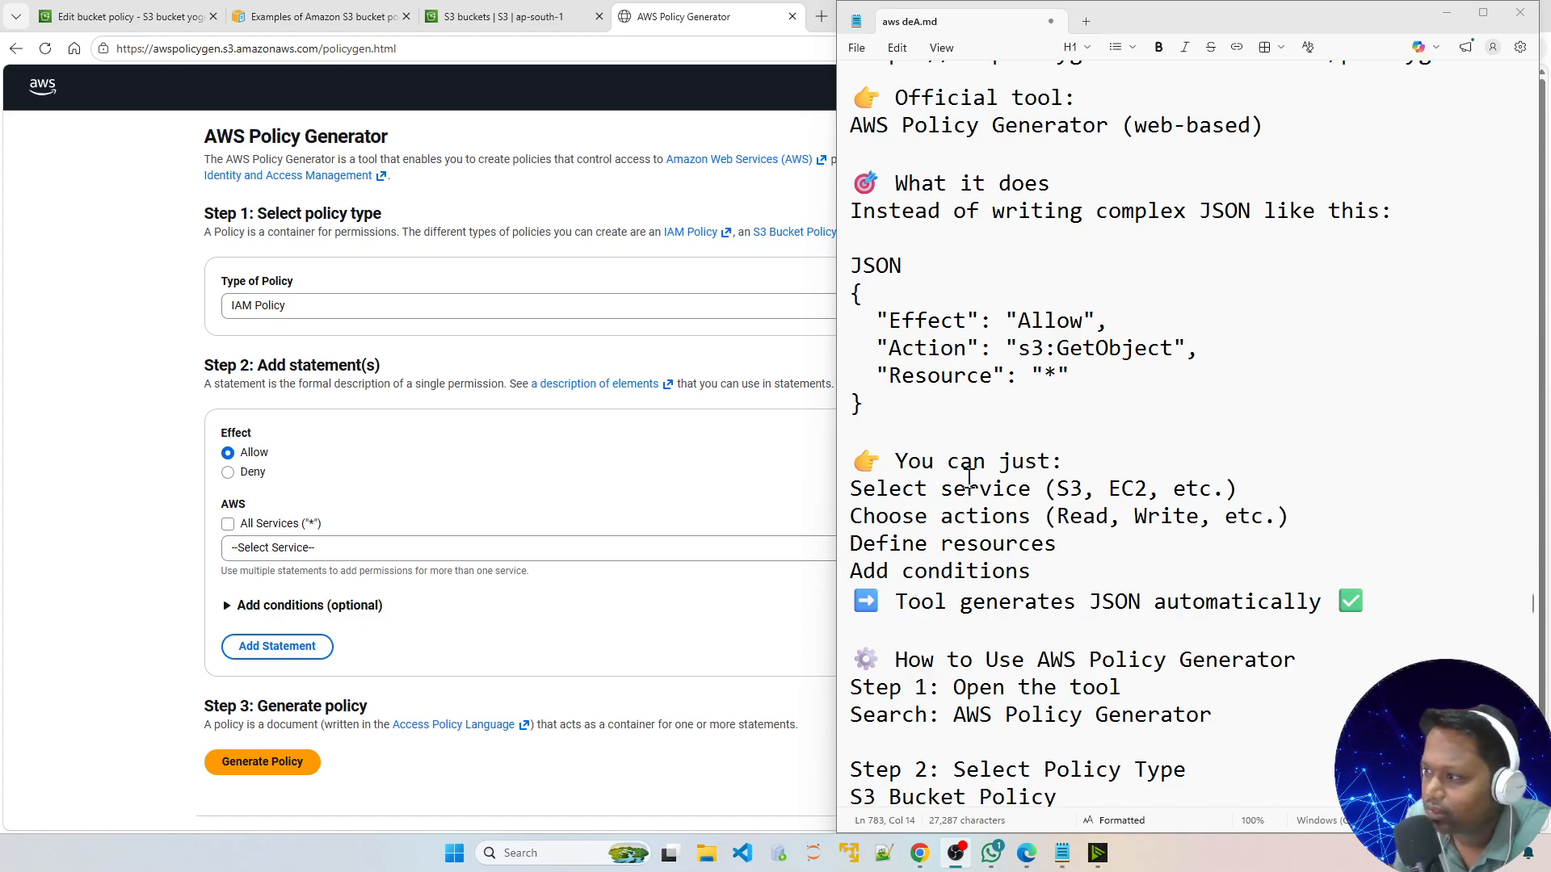
pyautogui.scroll(-1, 971, 477)
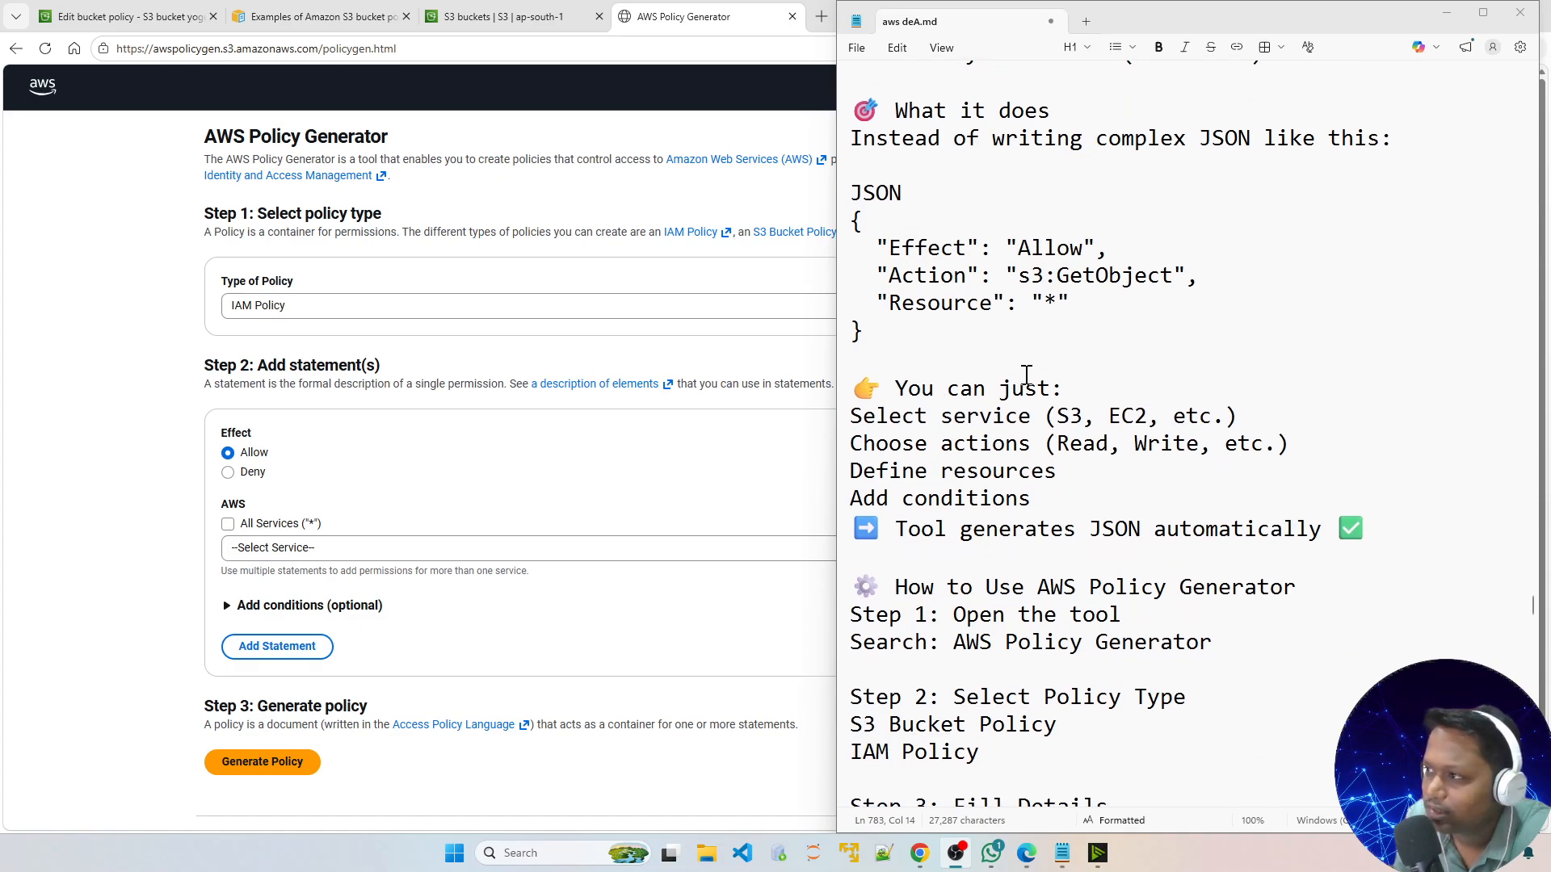
pyautogui.scroll(-3, 1017, 379)
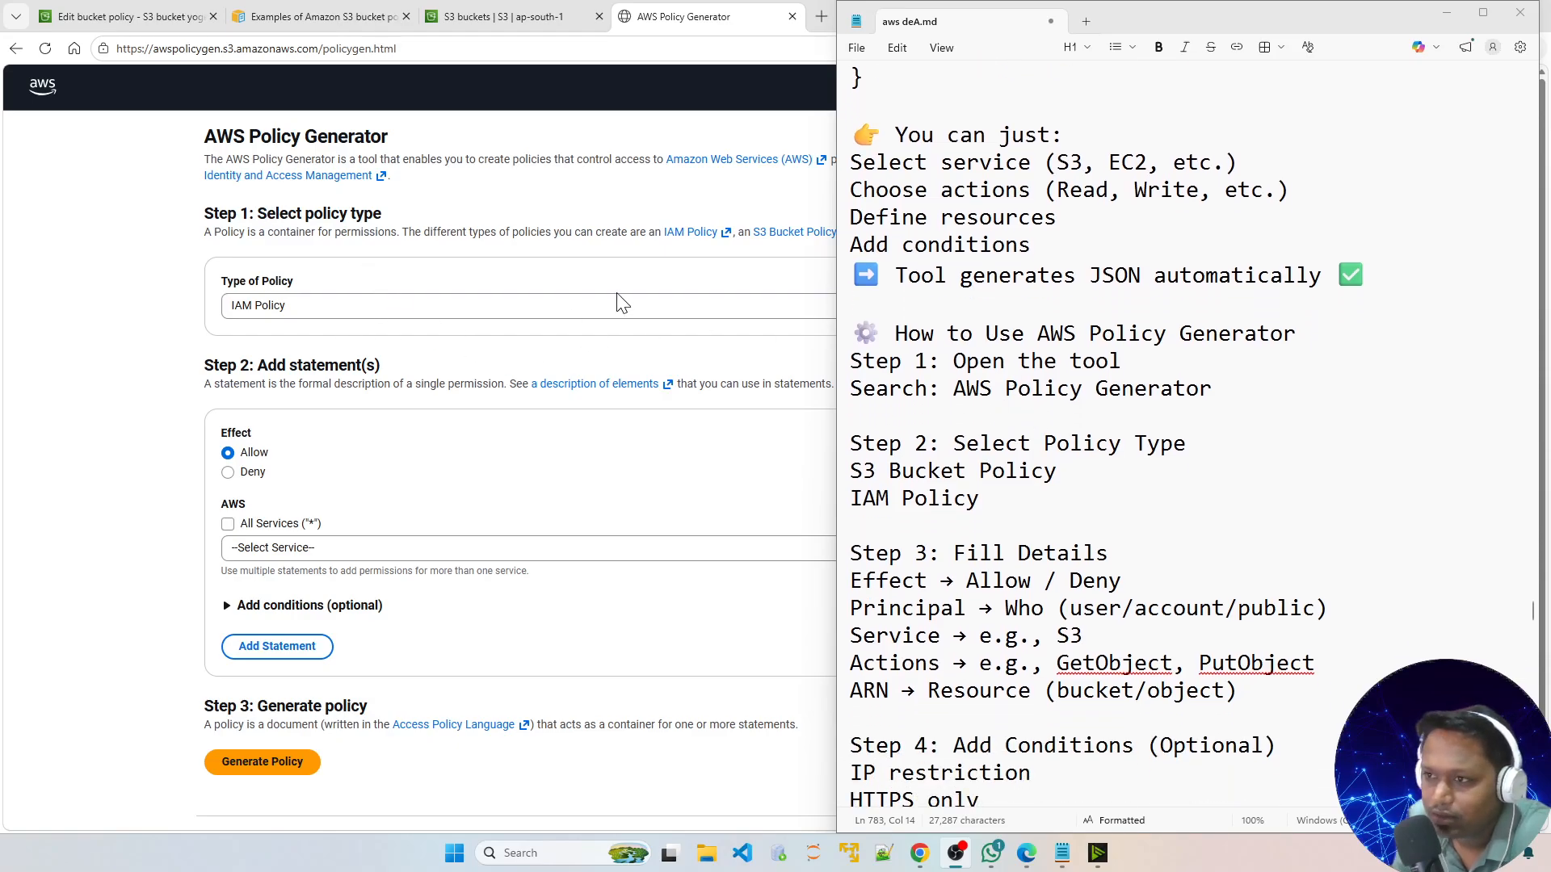
# Set the type of policy to S3 Bucket Policy in AWS Policy Generator
pyautogui.click(156, 403)
pyautogui.click(610, 319)
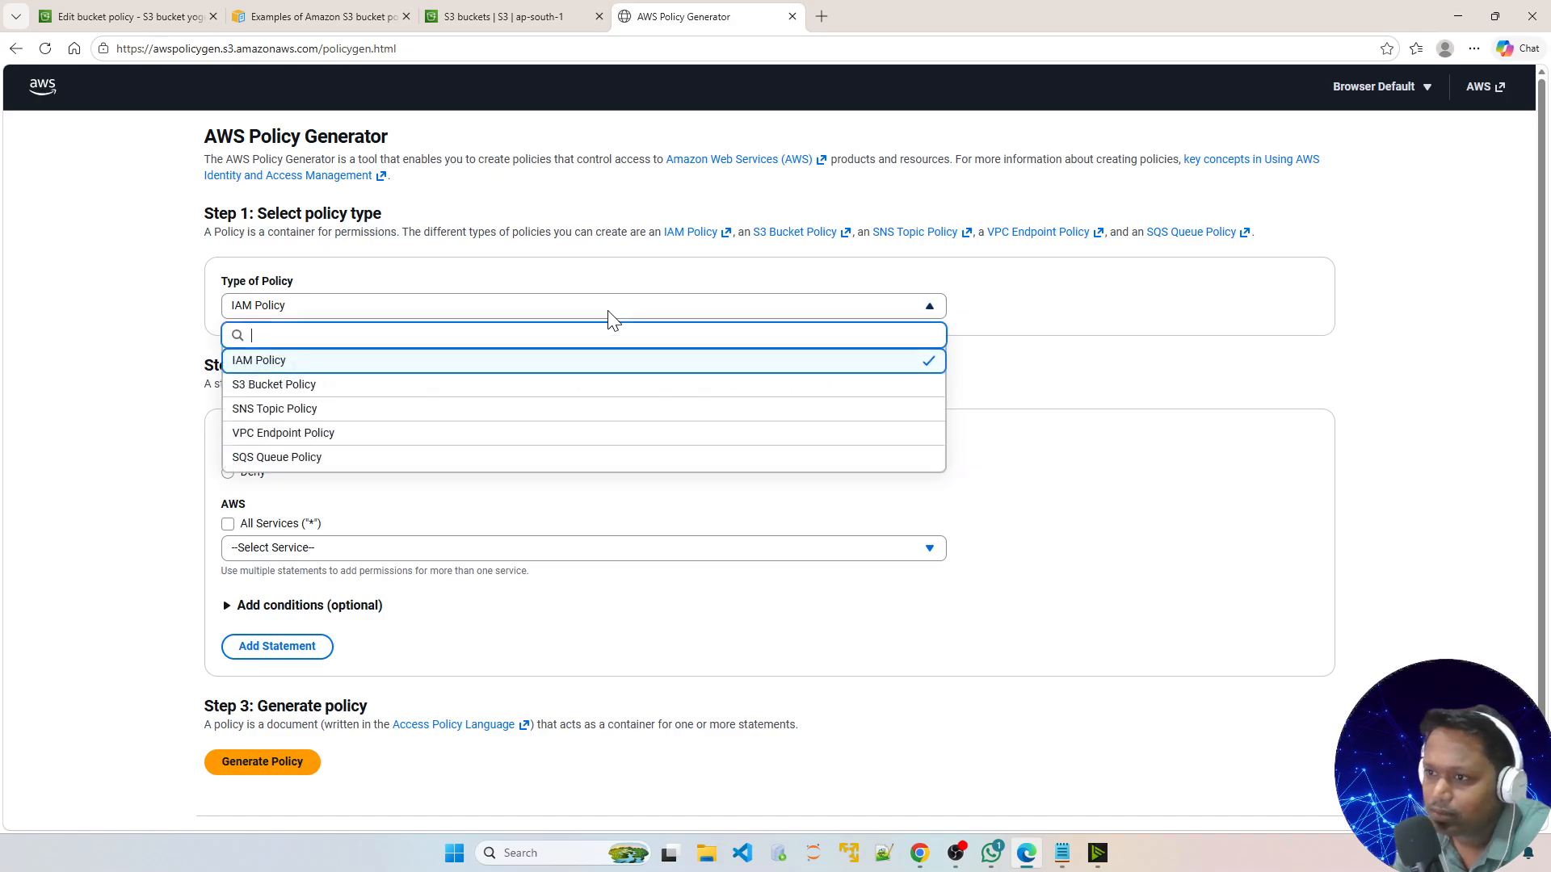
pyautogui.click(304, 394)
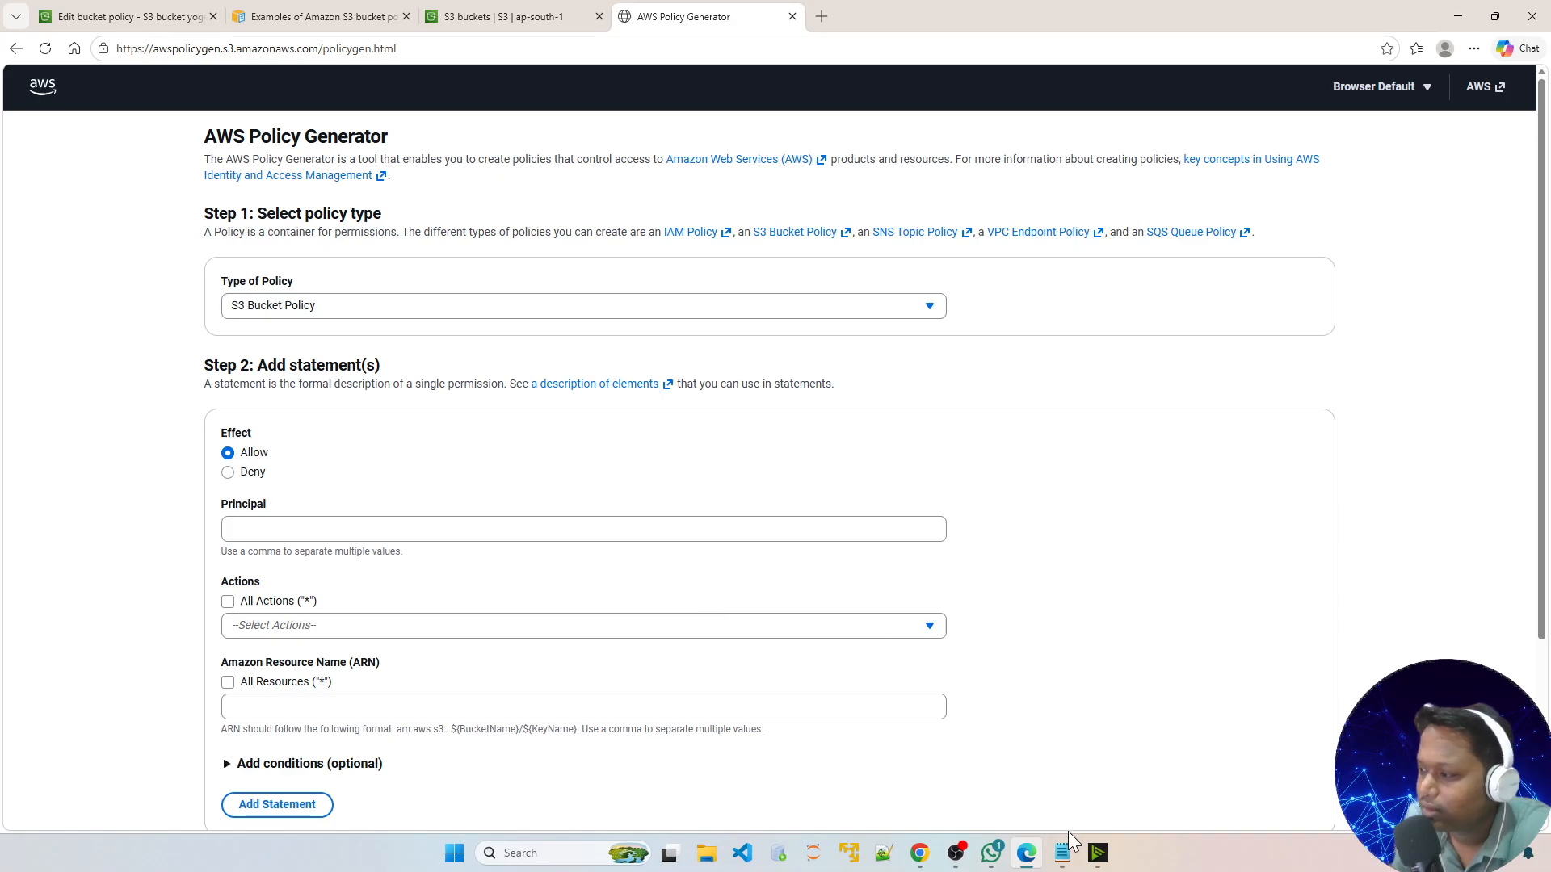
# Narrow the notes window so the policy form is readable beside it, and set the statement's principal to *
pyautogui.moveTo(1068, 853)
pyautogui.click(1042, 780)
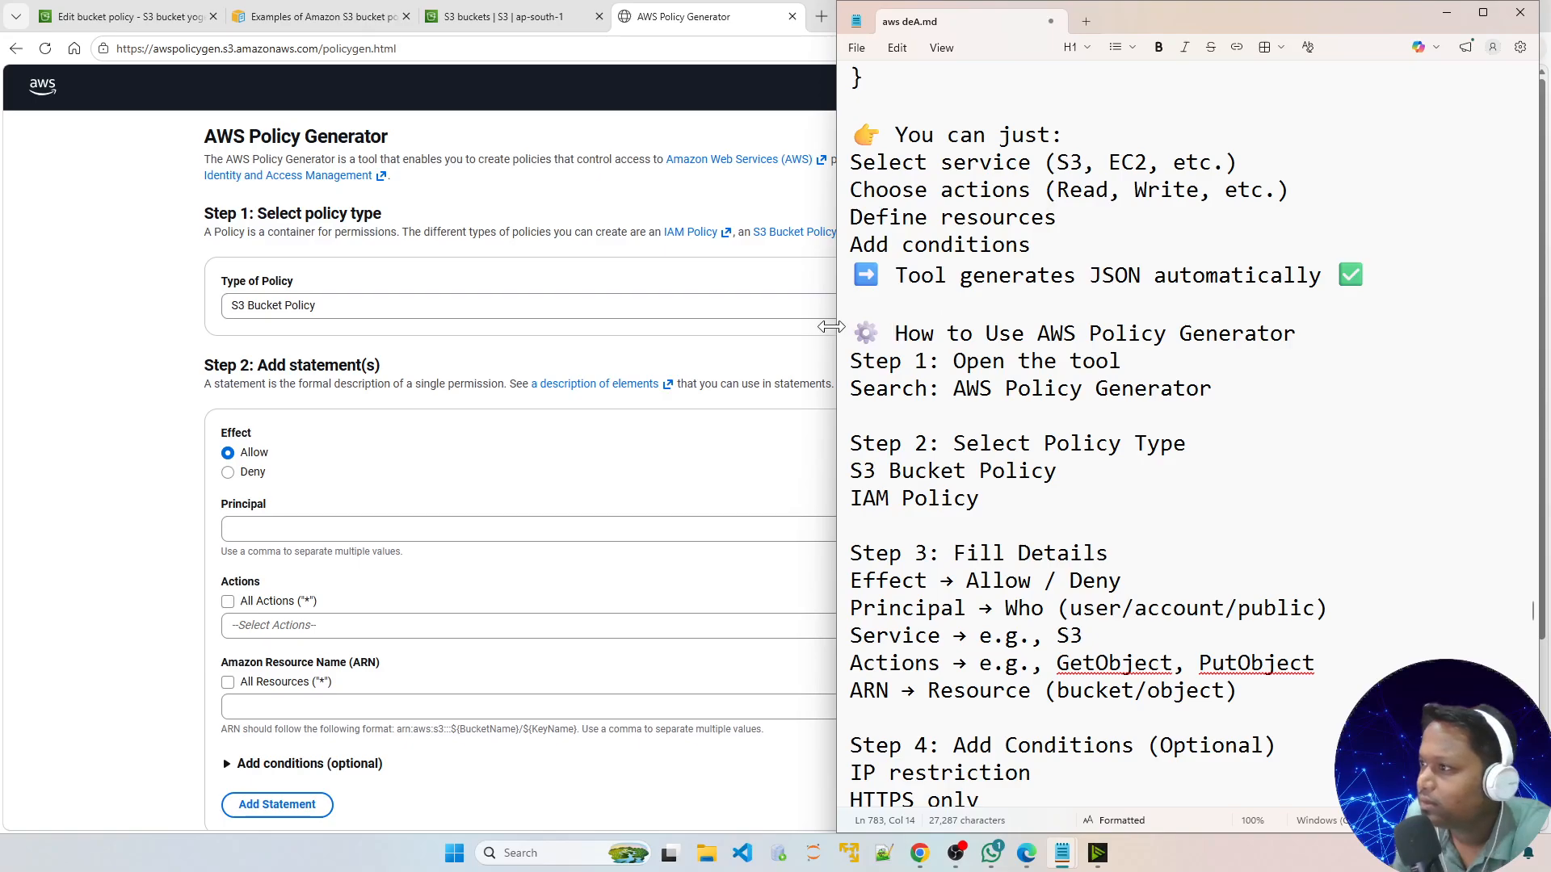
pyautogui.moveTo(831, 326); pyautogui.dragTo(1112, 355)
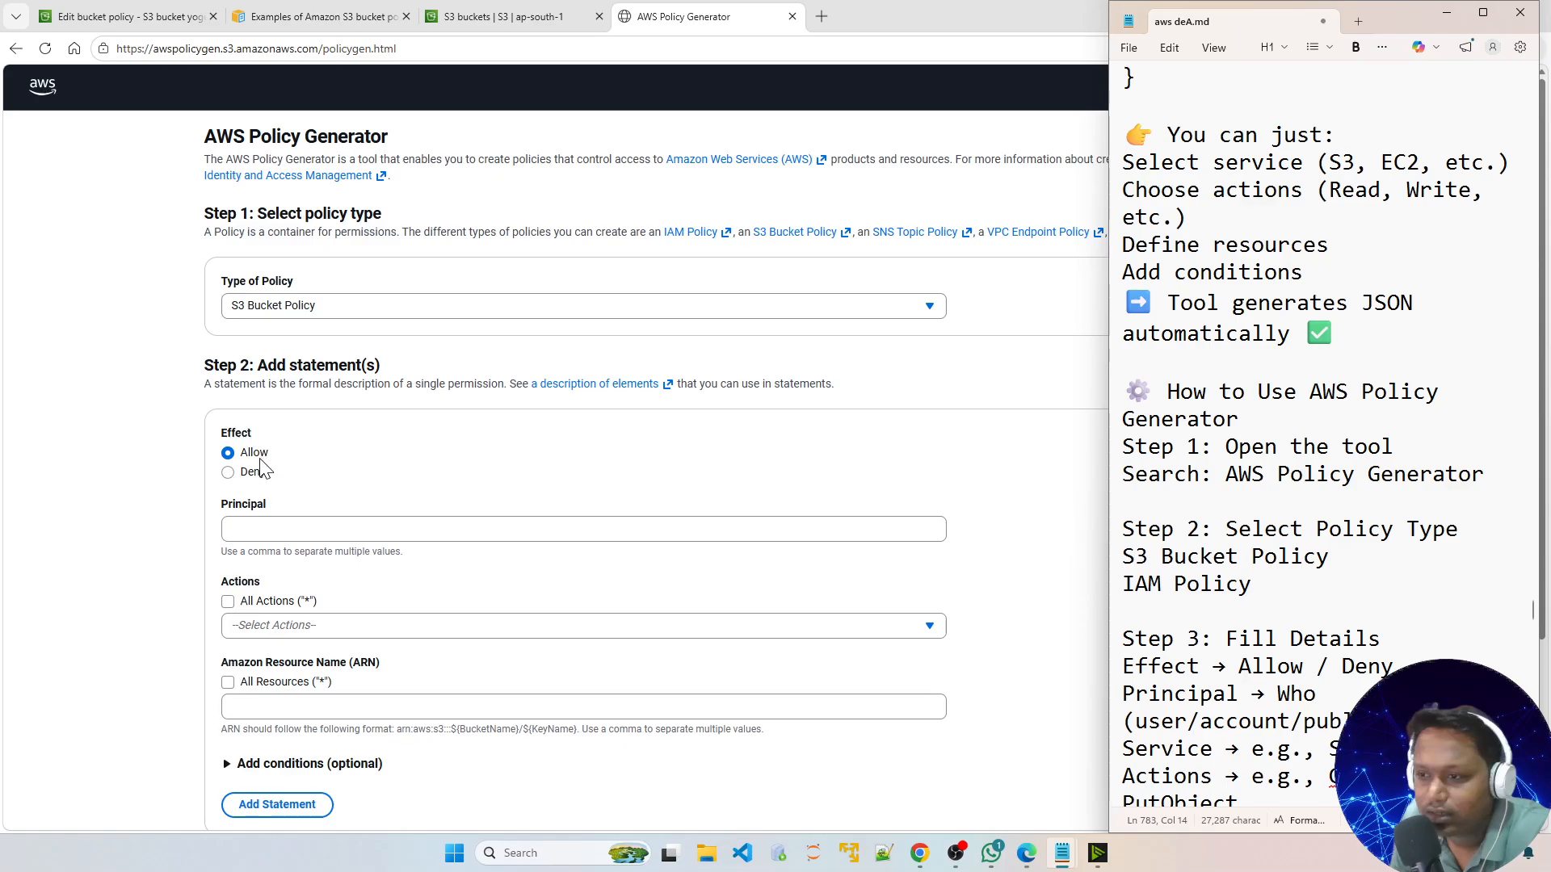
pyautogui.click(578, 527)
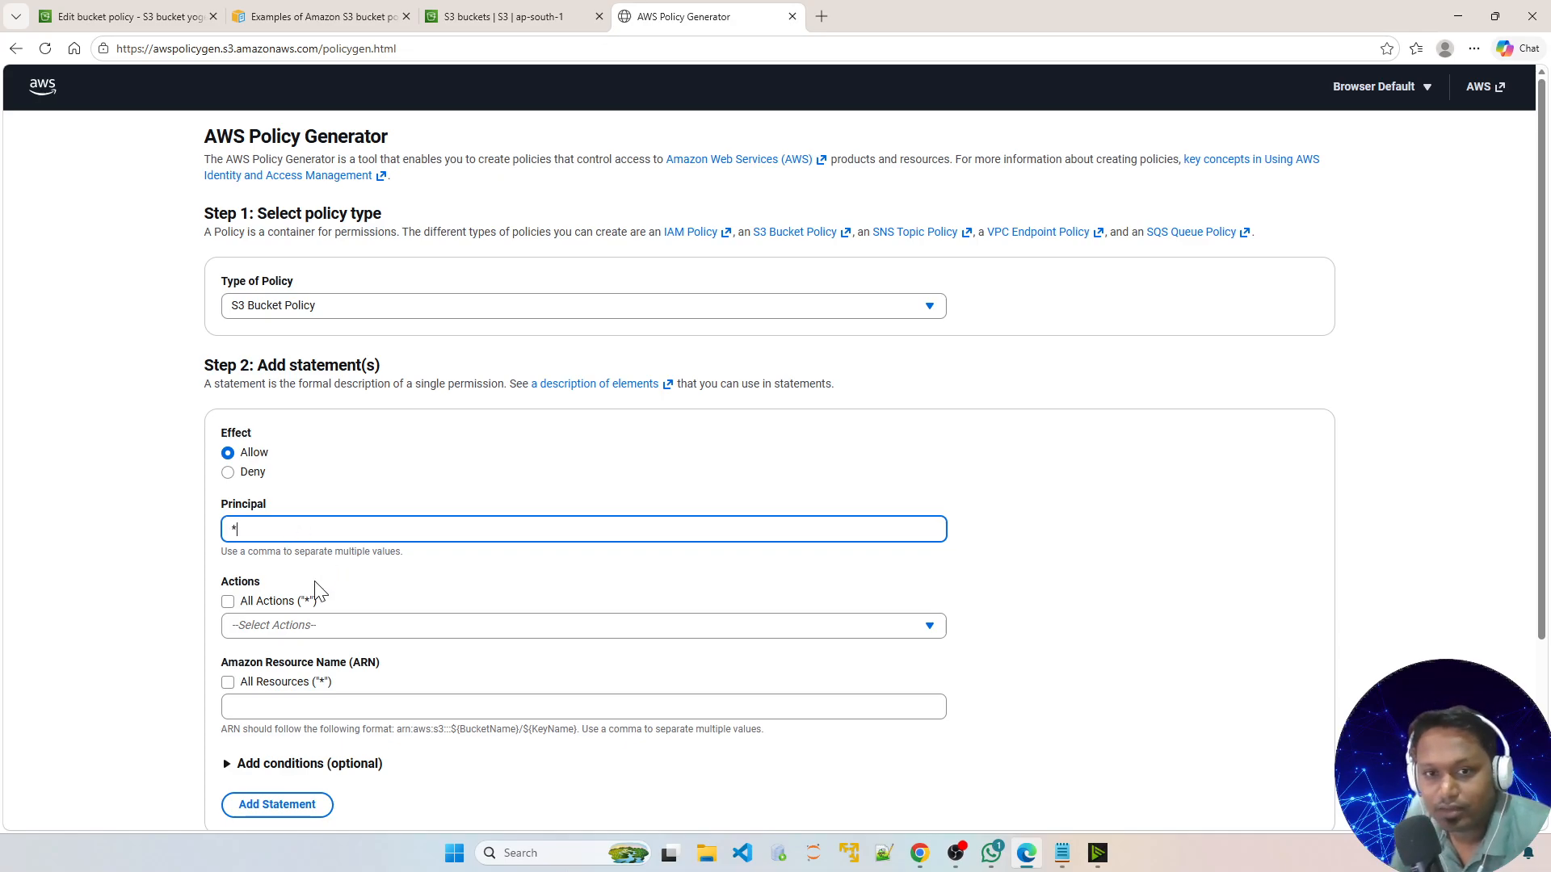
pyautogui.click(161, 598)
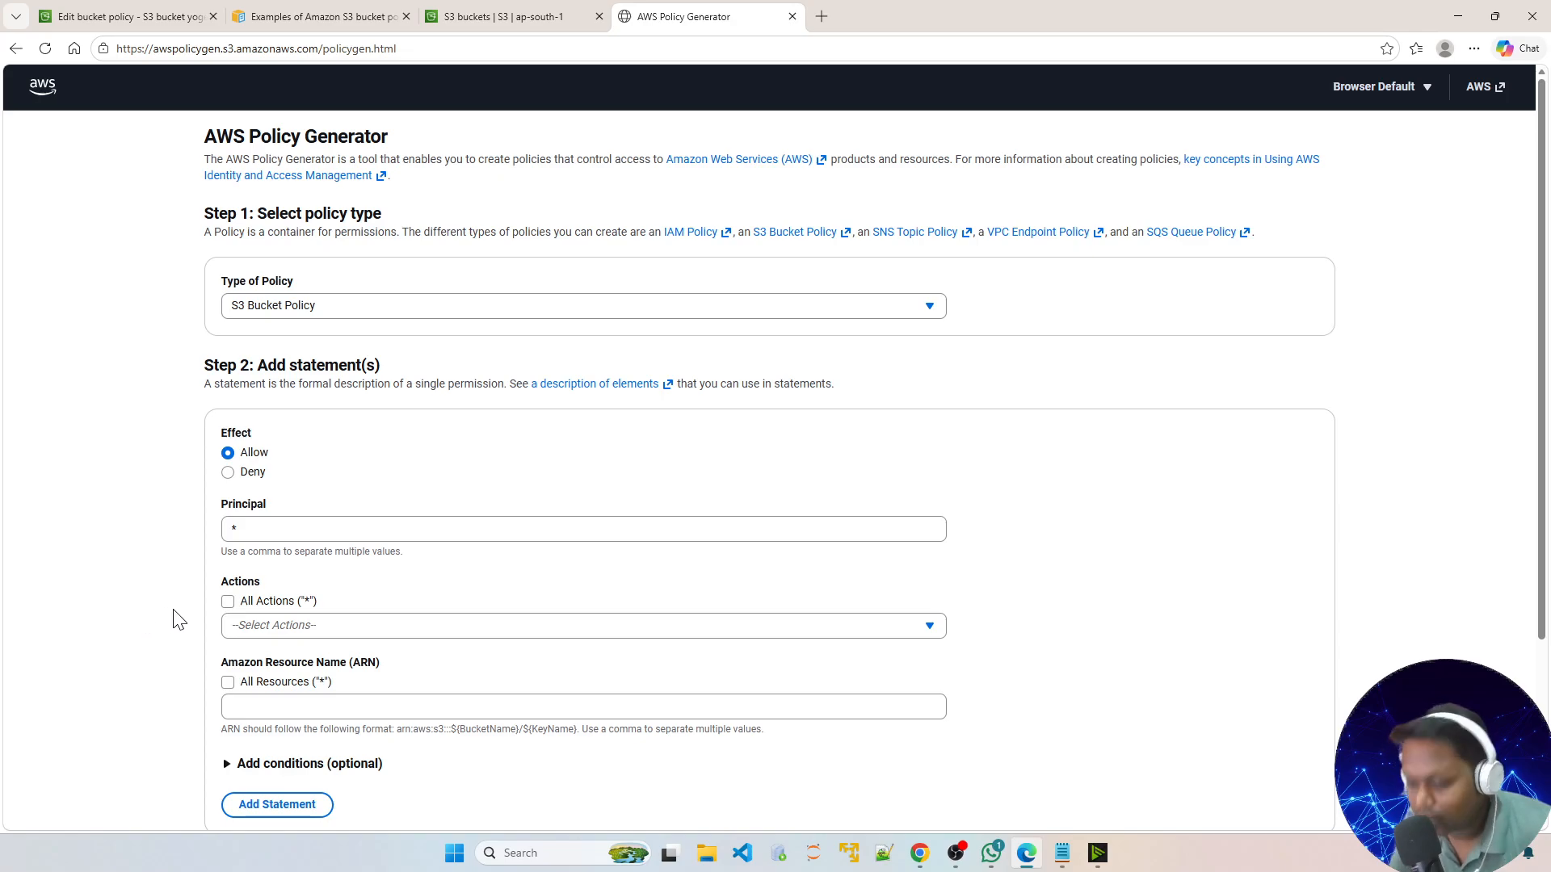
# Set the statement's action to GetObject in AWS Policy Generator
pyautogui.scroll(-1, 173, 623)
pyautogui.click(358, 556)
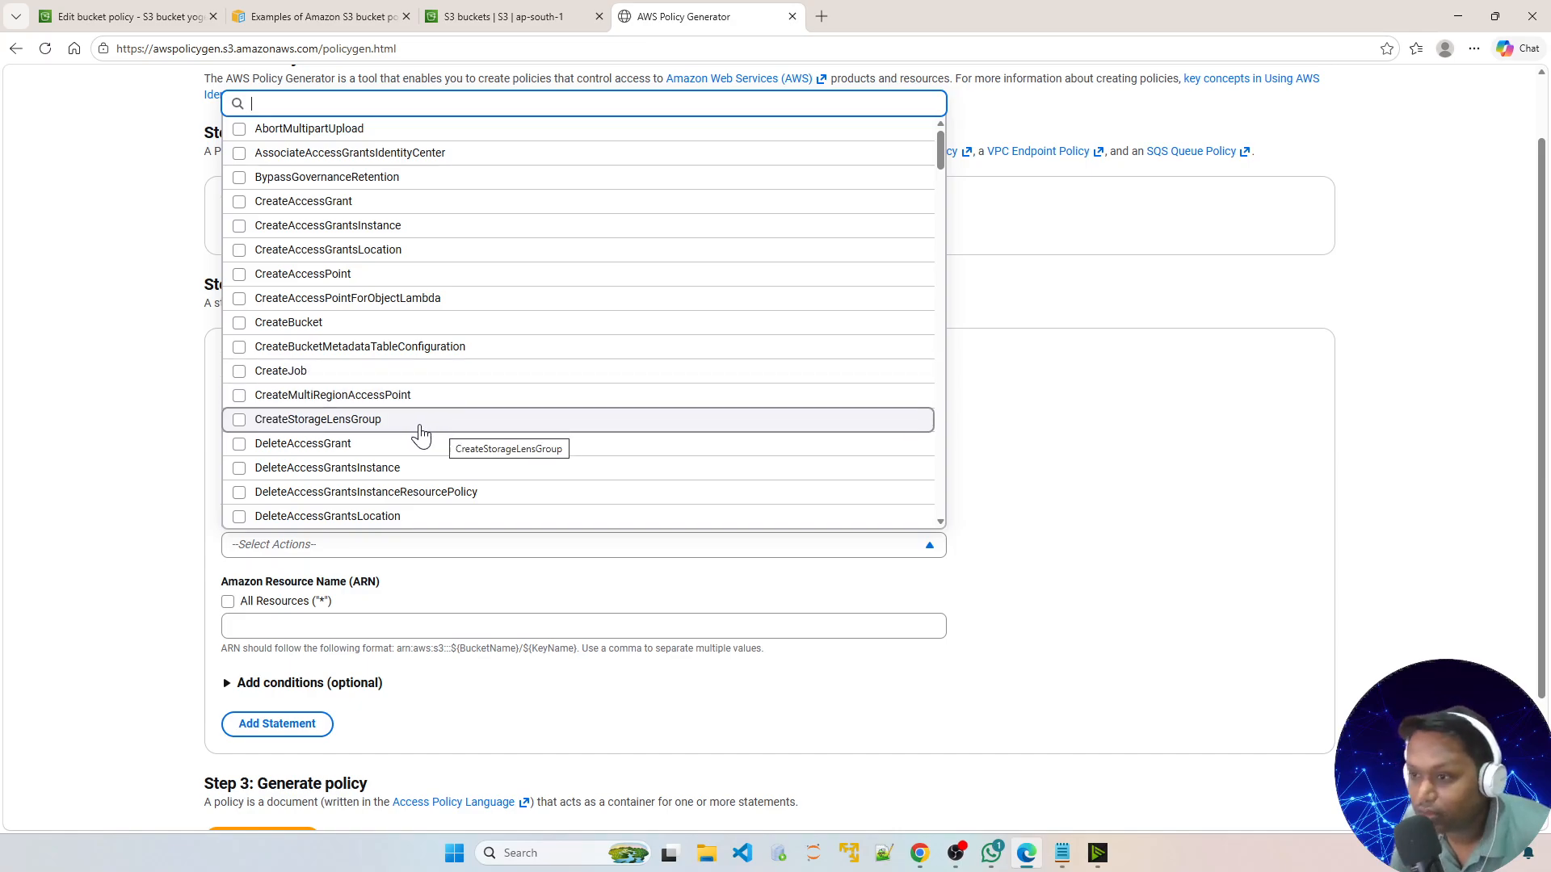
pyautogui.scroll(-7, 412, 436)
pyautogui.scroll(-15, 412, 440)
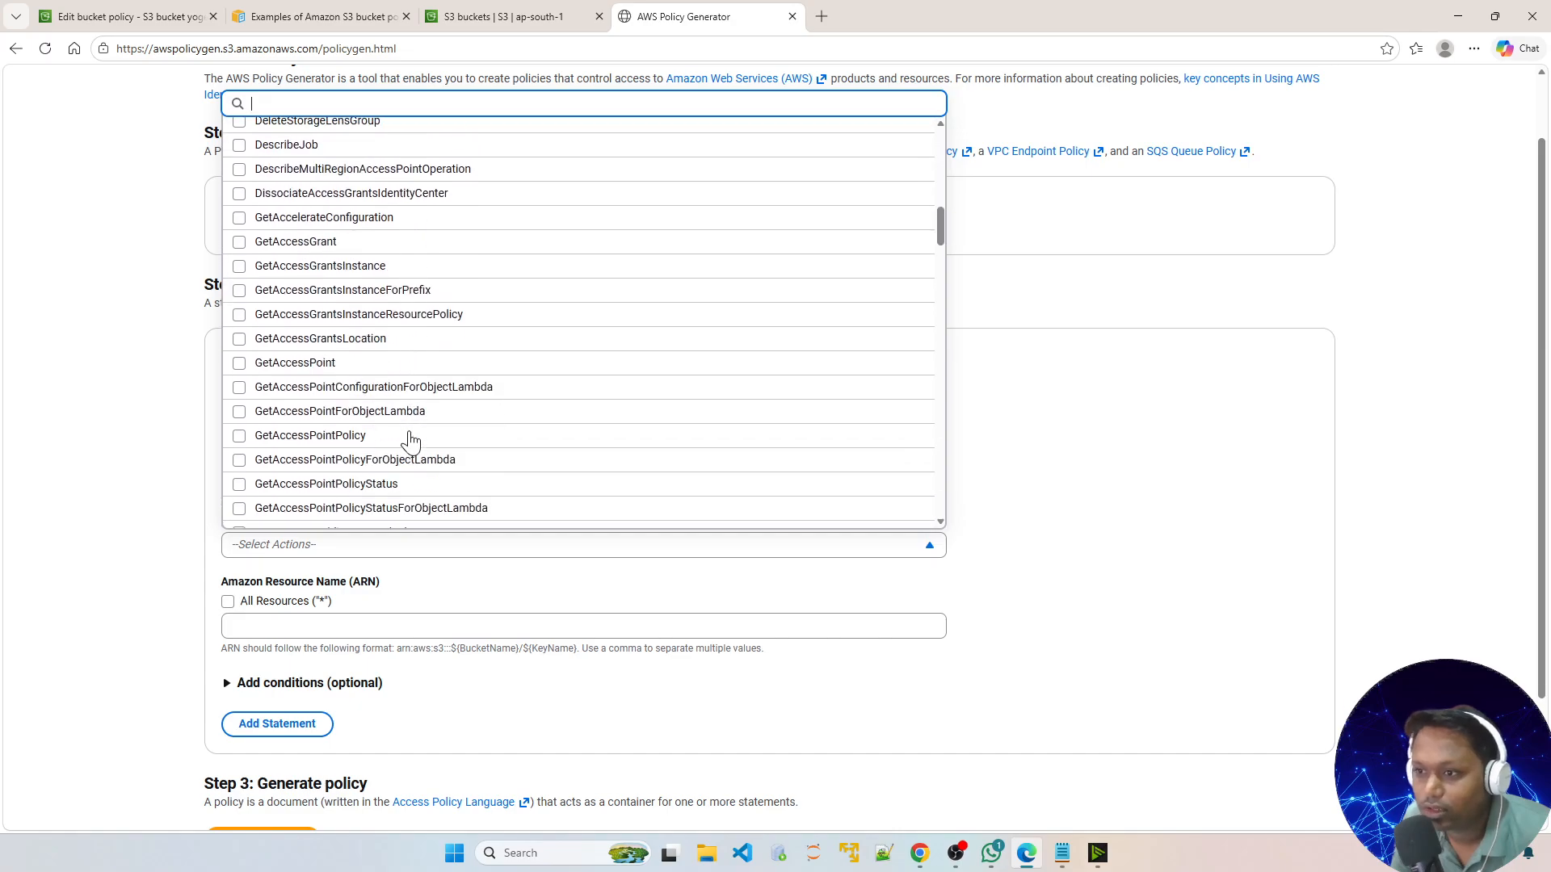
pyautogui.scroll(-4, 408, 436)
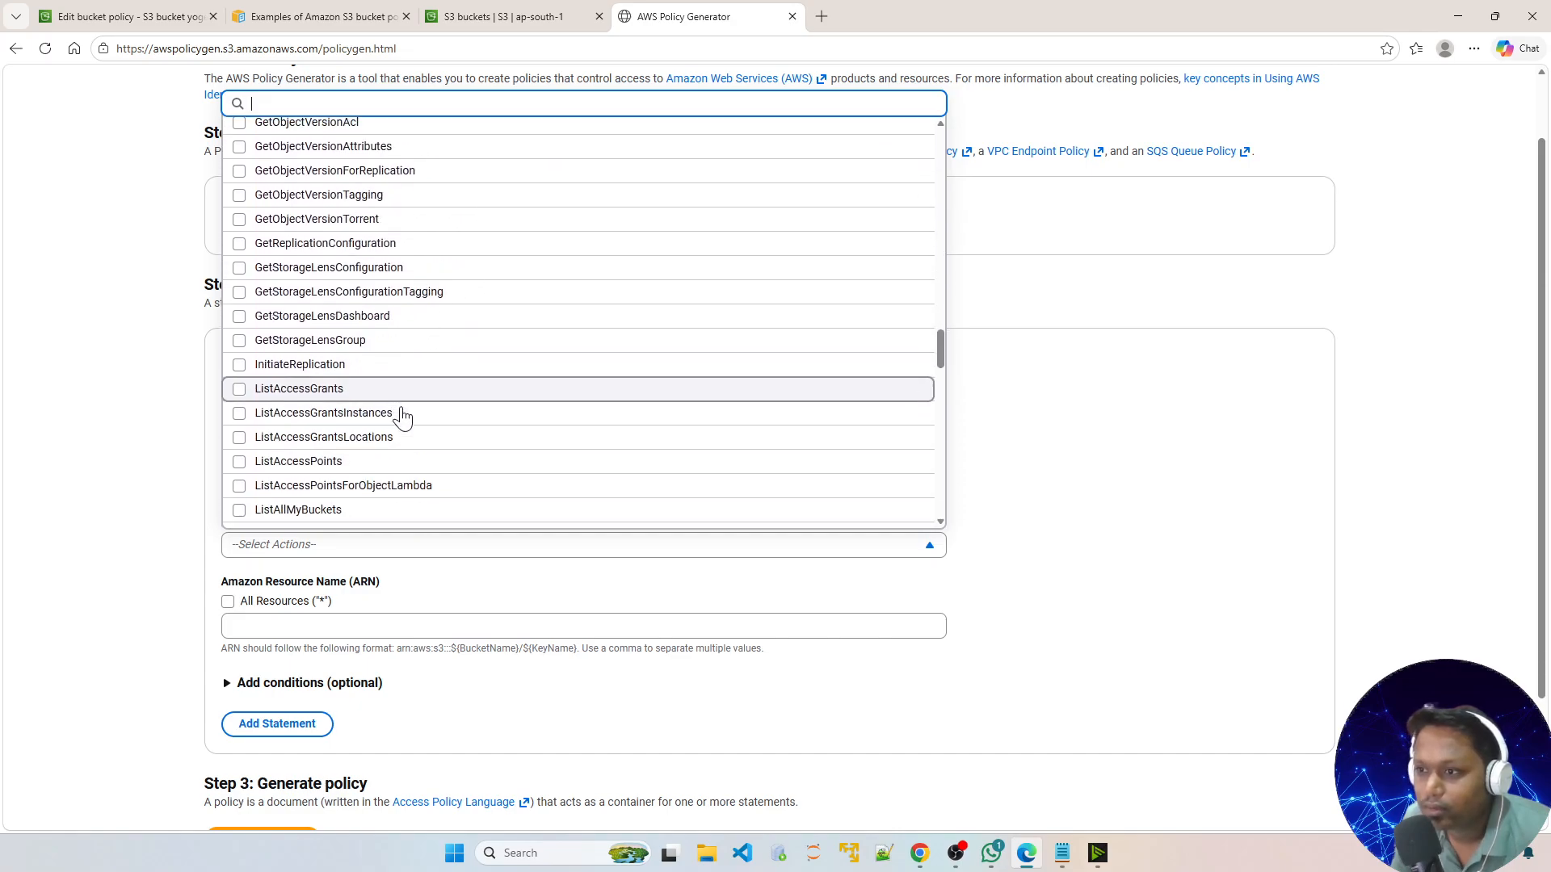
pyautogui.scroll(1, 398, 415)
pyautogui.scroll(3, 377, 277)
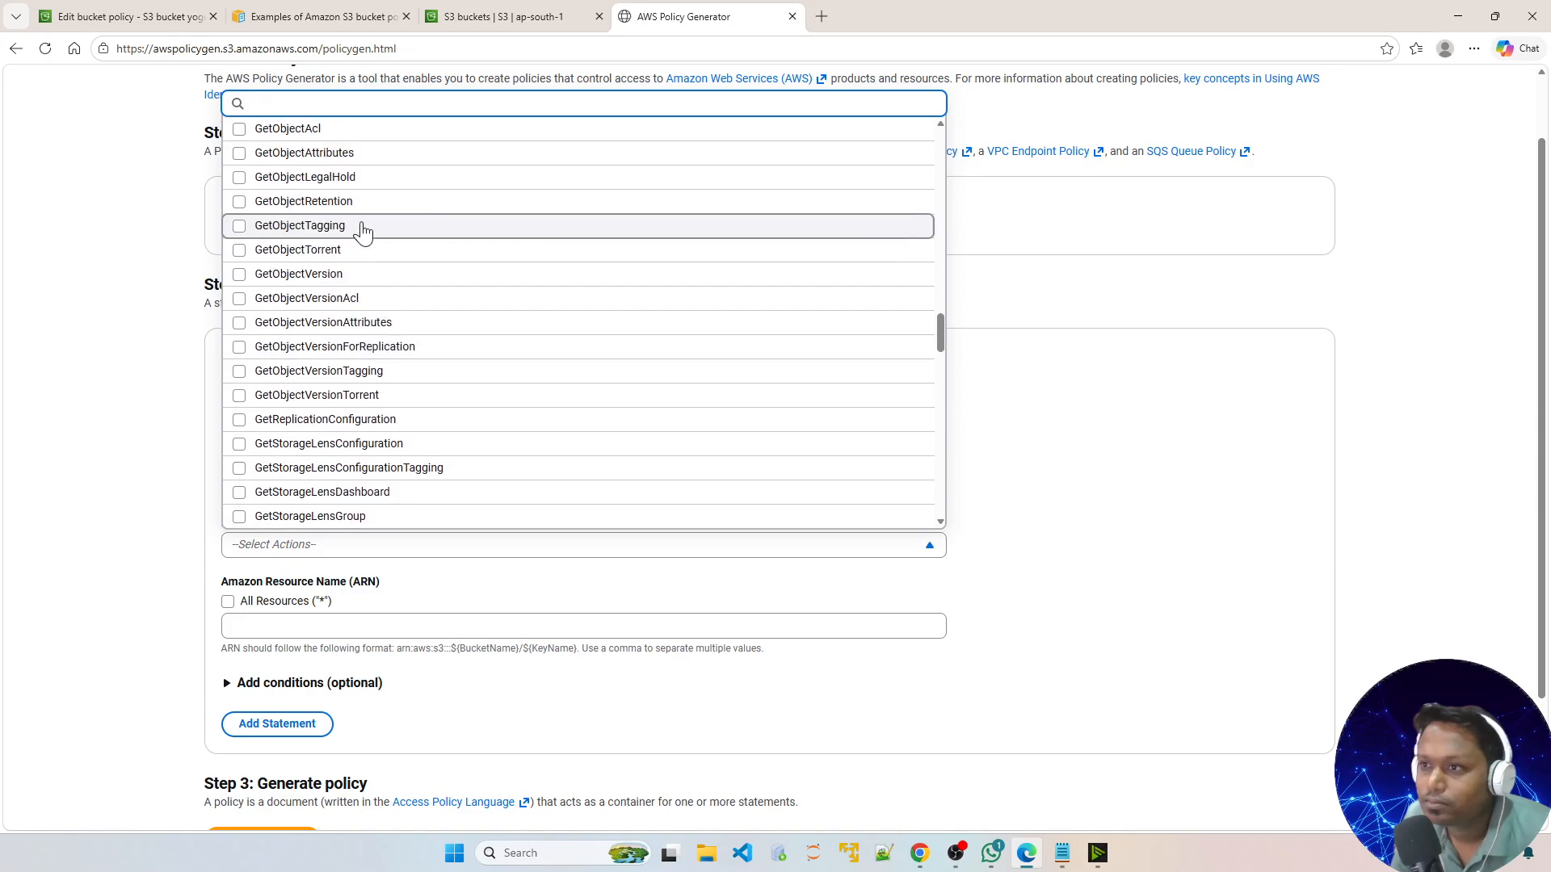
pyautogui.click(240, 272)
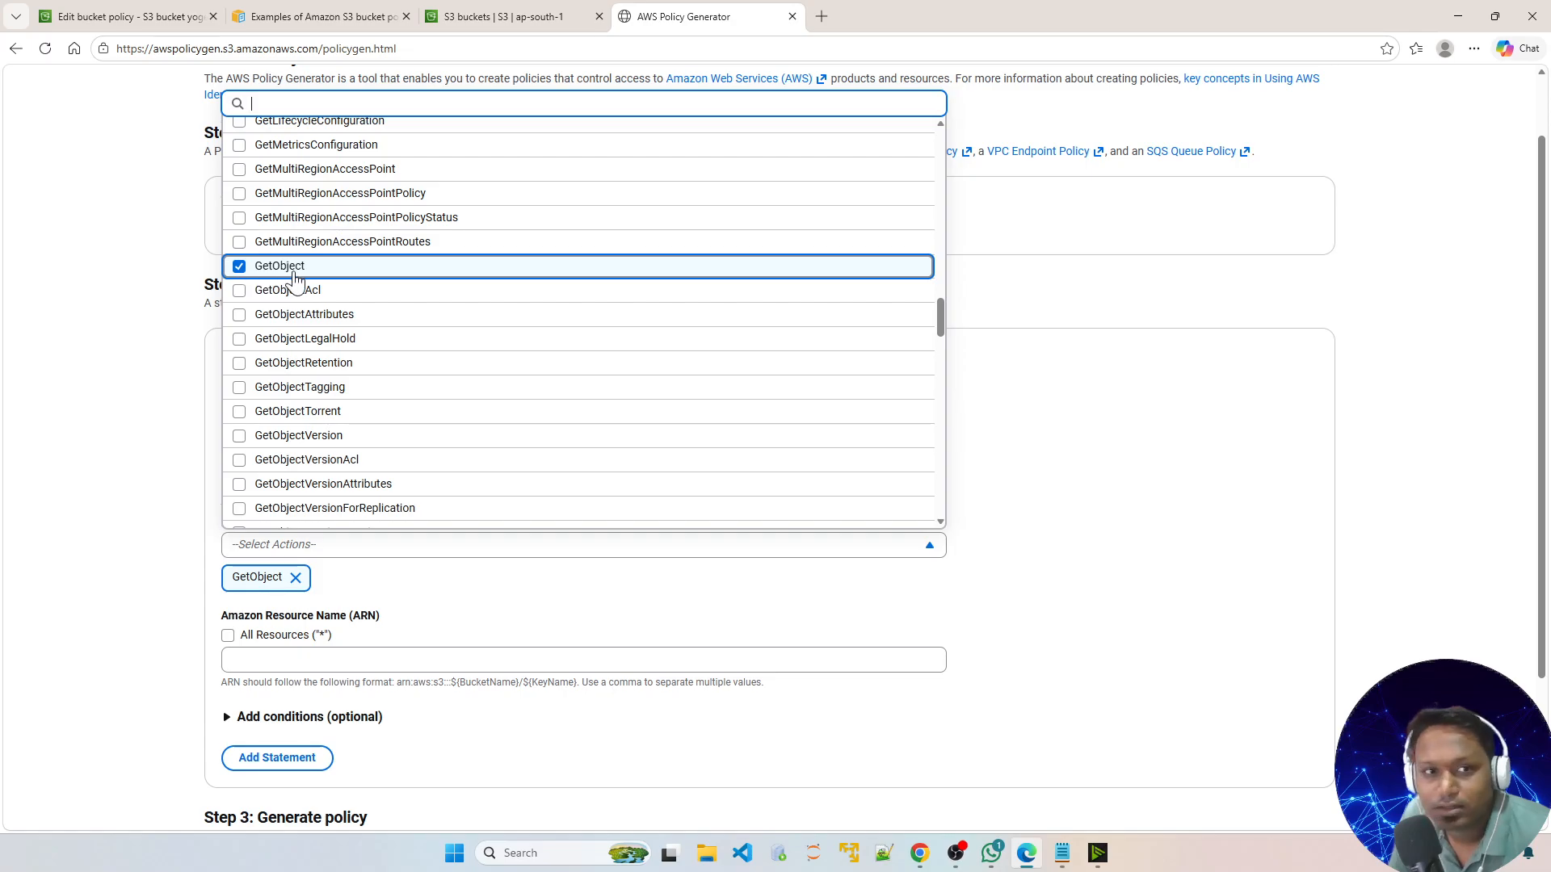
pyautogui.click(173, 493)
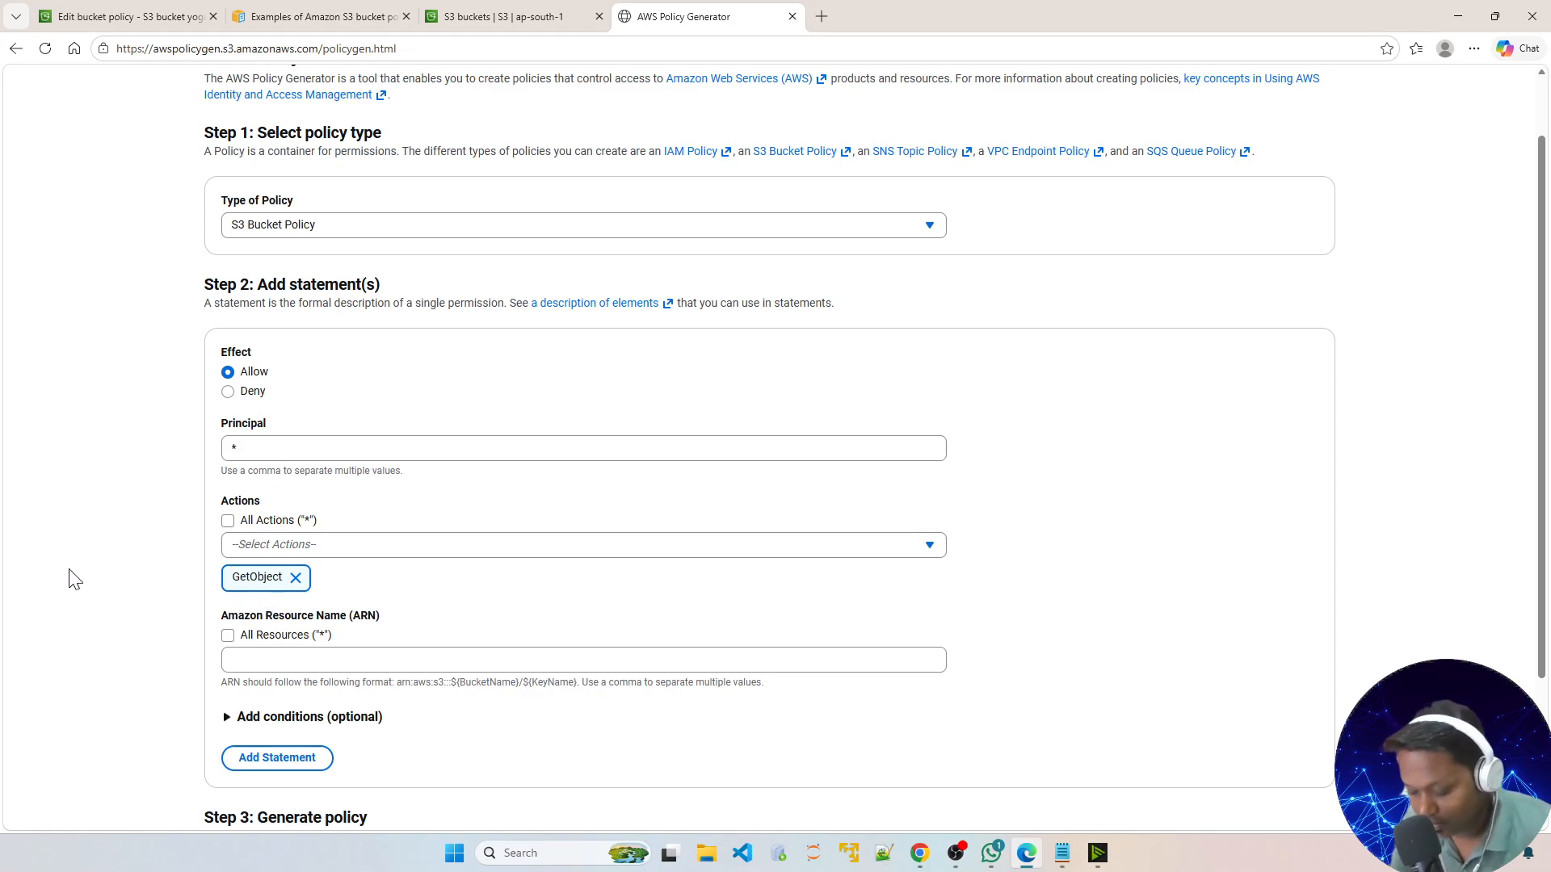
# Check the required ARN format and copy the bucket ARN from the bucket's Edit bucket policy page
pyautogui.scroll(-2, 76, 582)
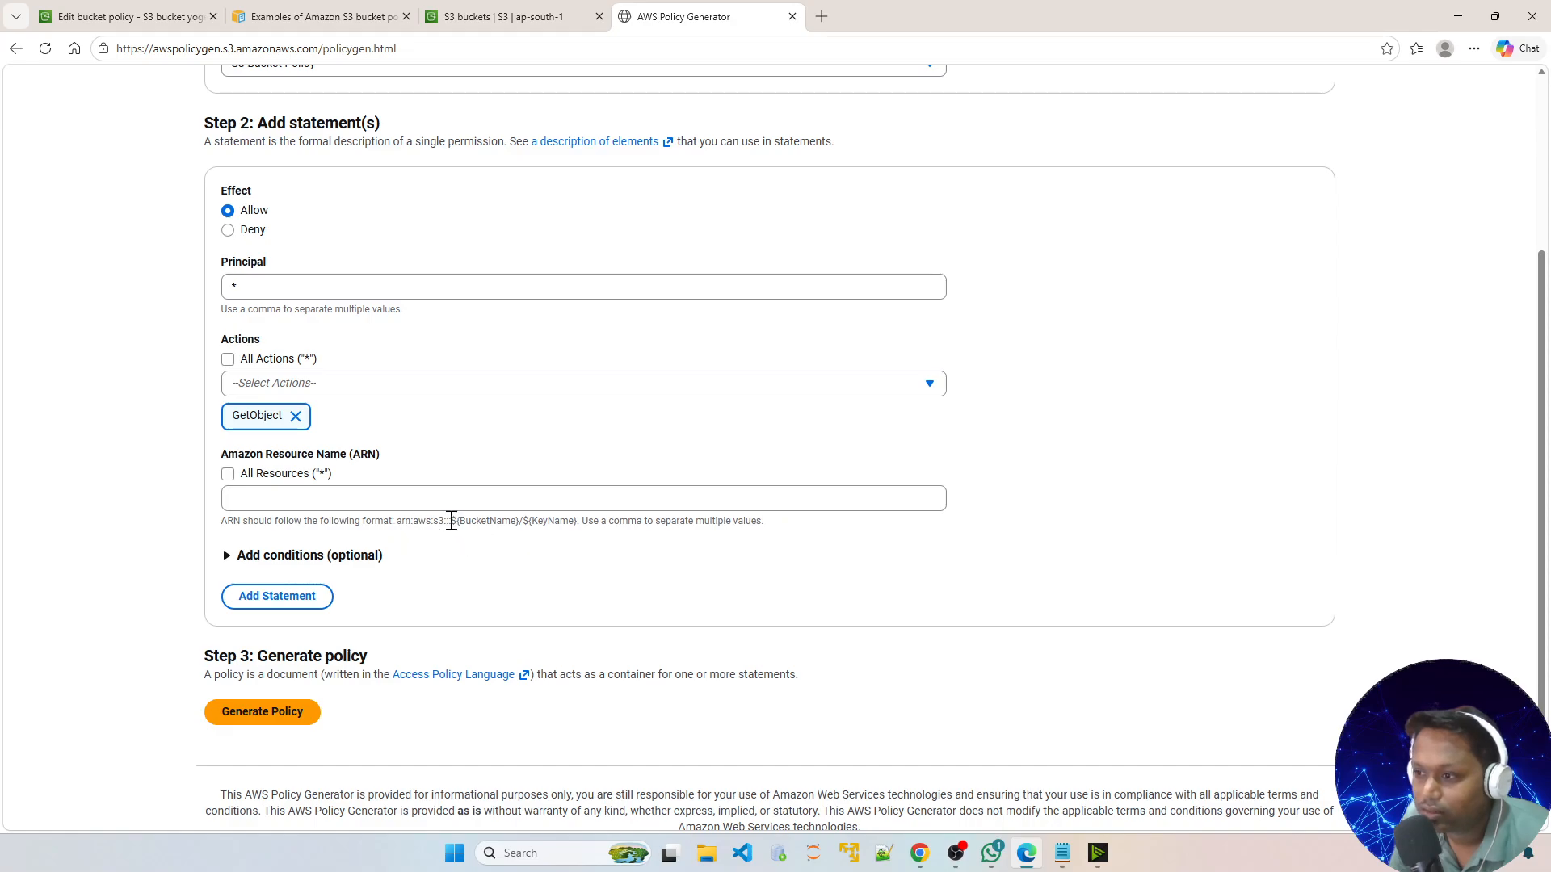
pyautogui.moveTo(398, 522); pyautogui.dragTo(579, 522)
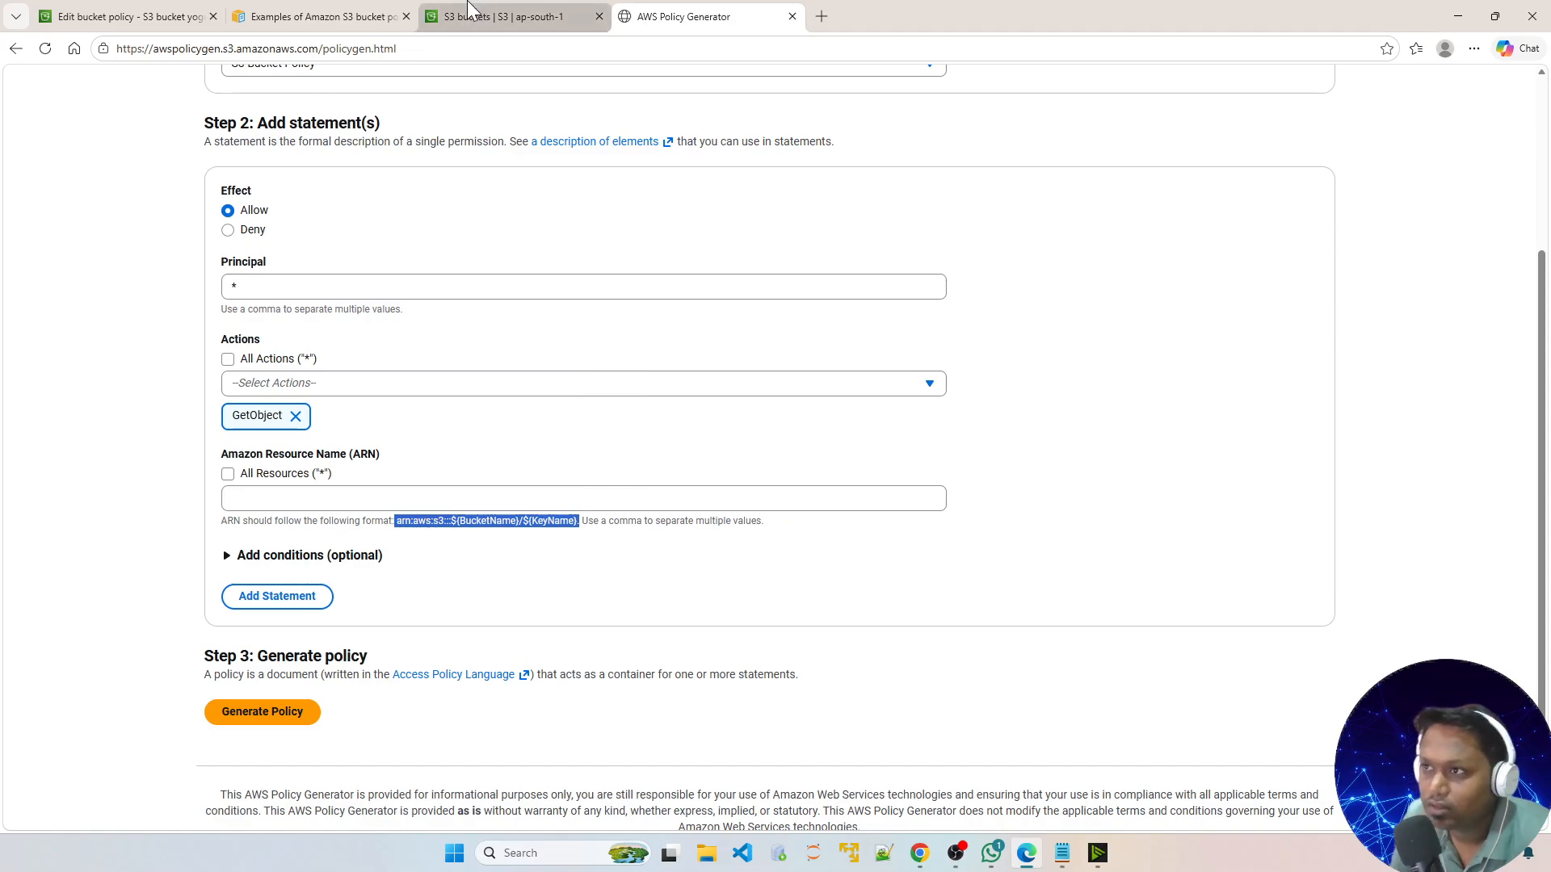
pyautogui.click(489, 20)
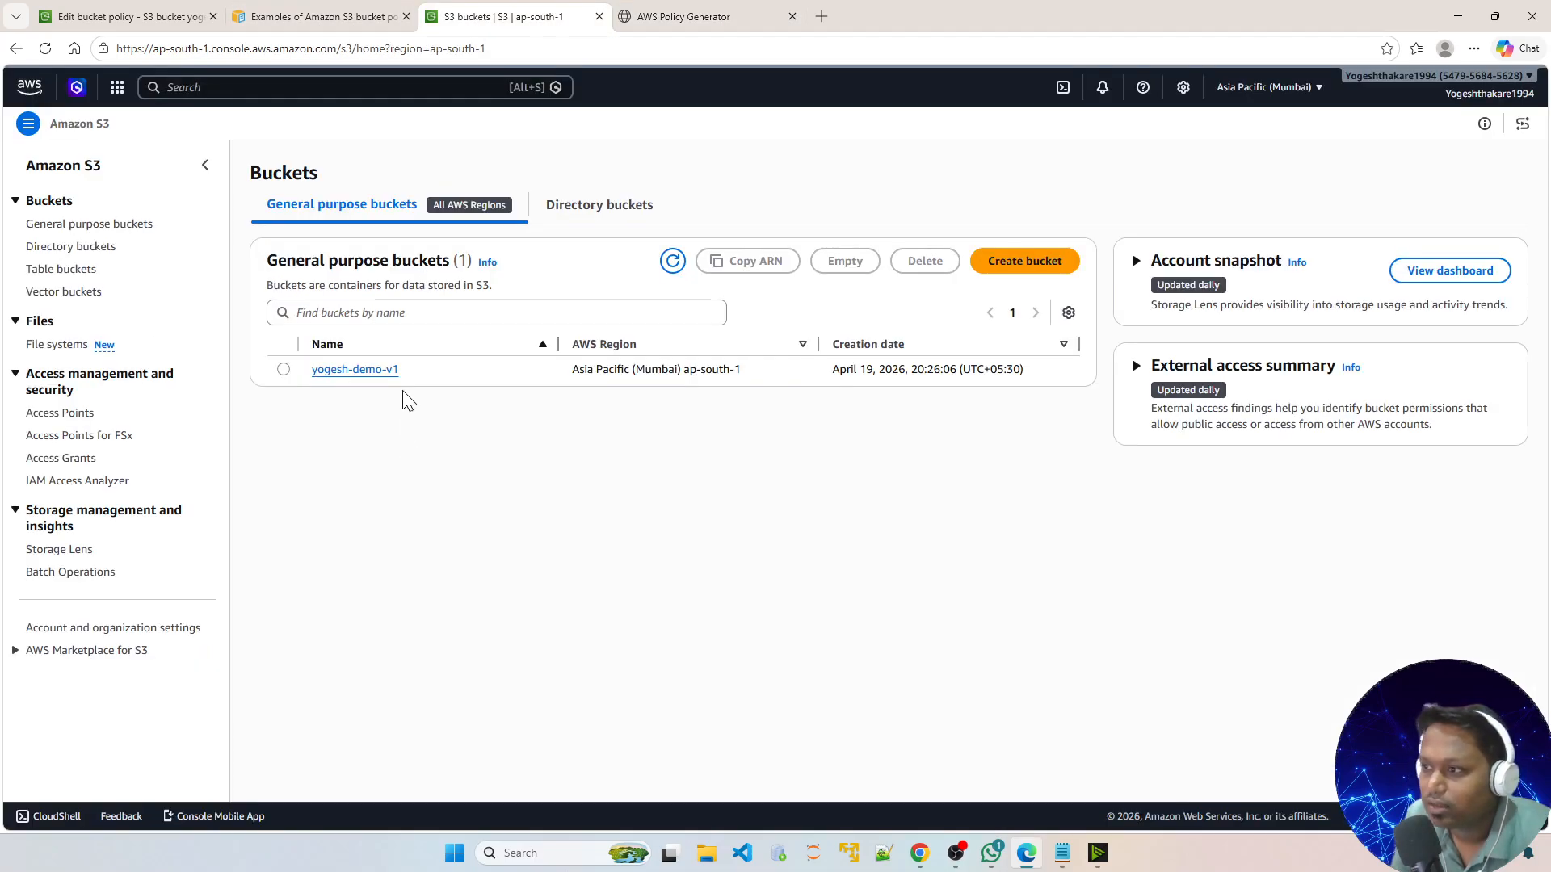
pyautogui.click(384, 372)
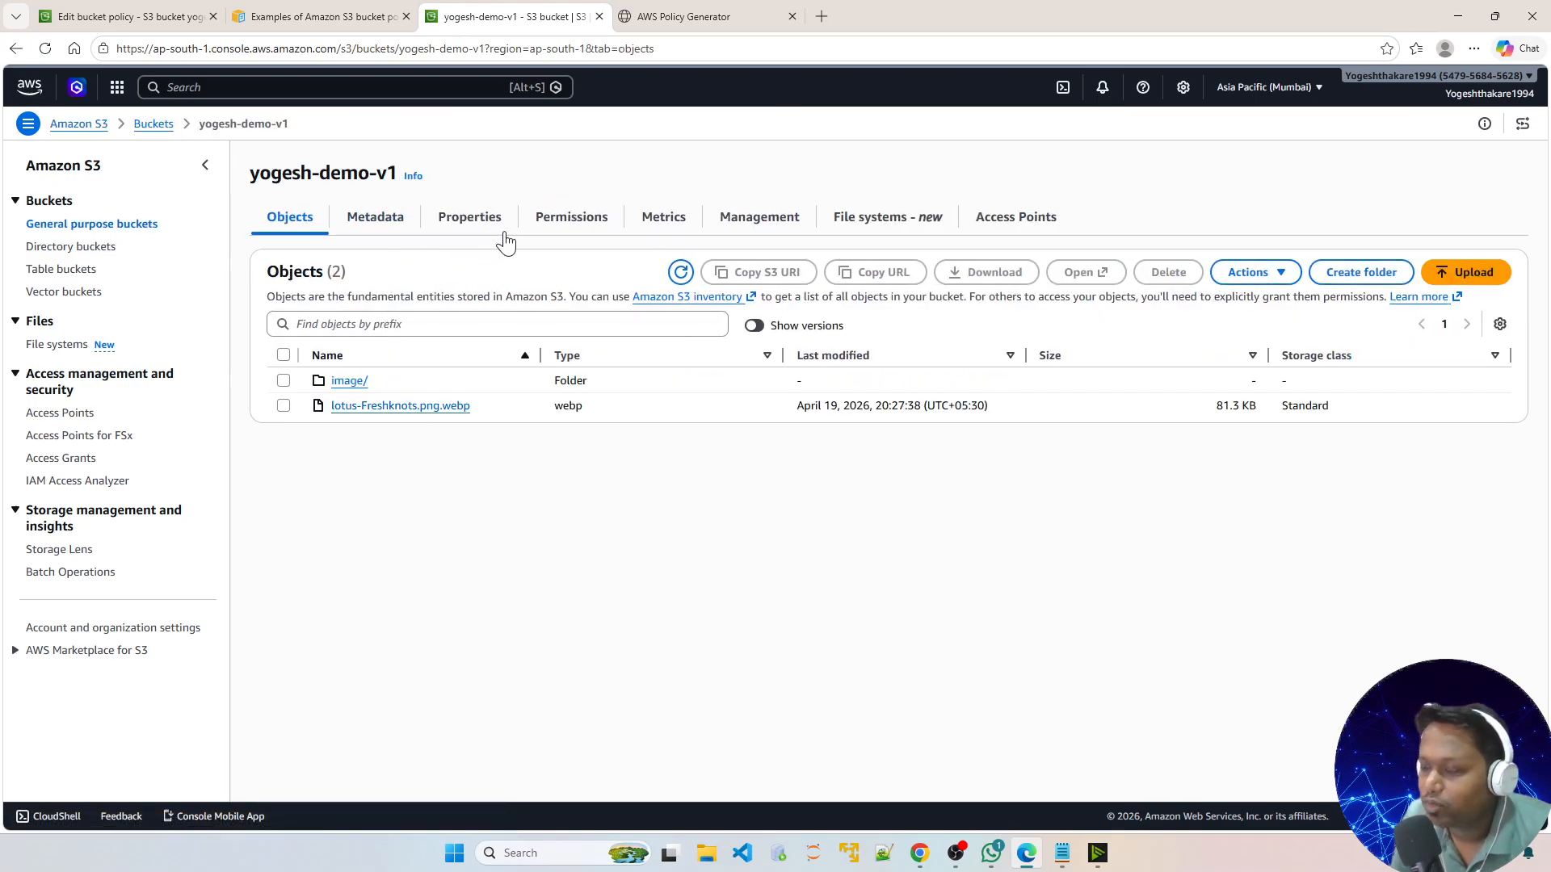
pyautogui.click(77, 13)
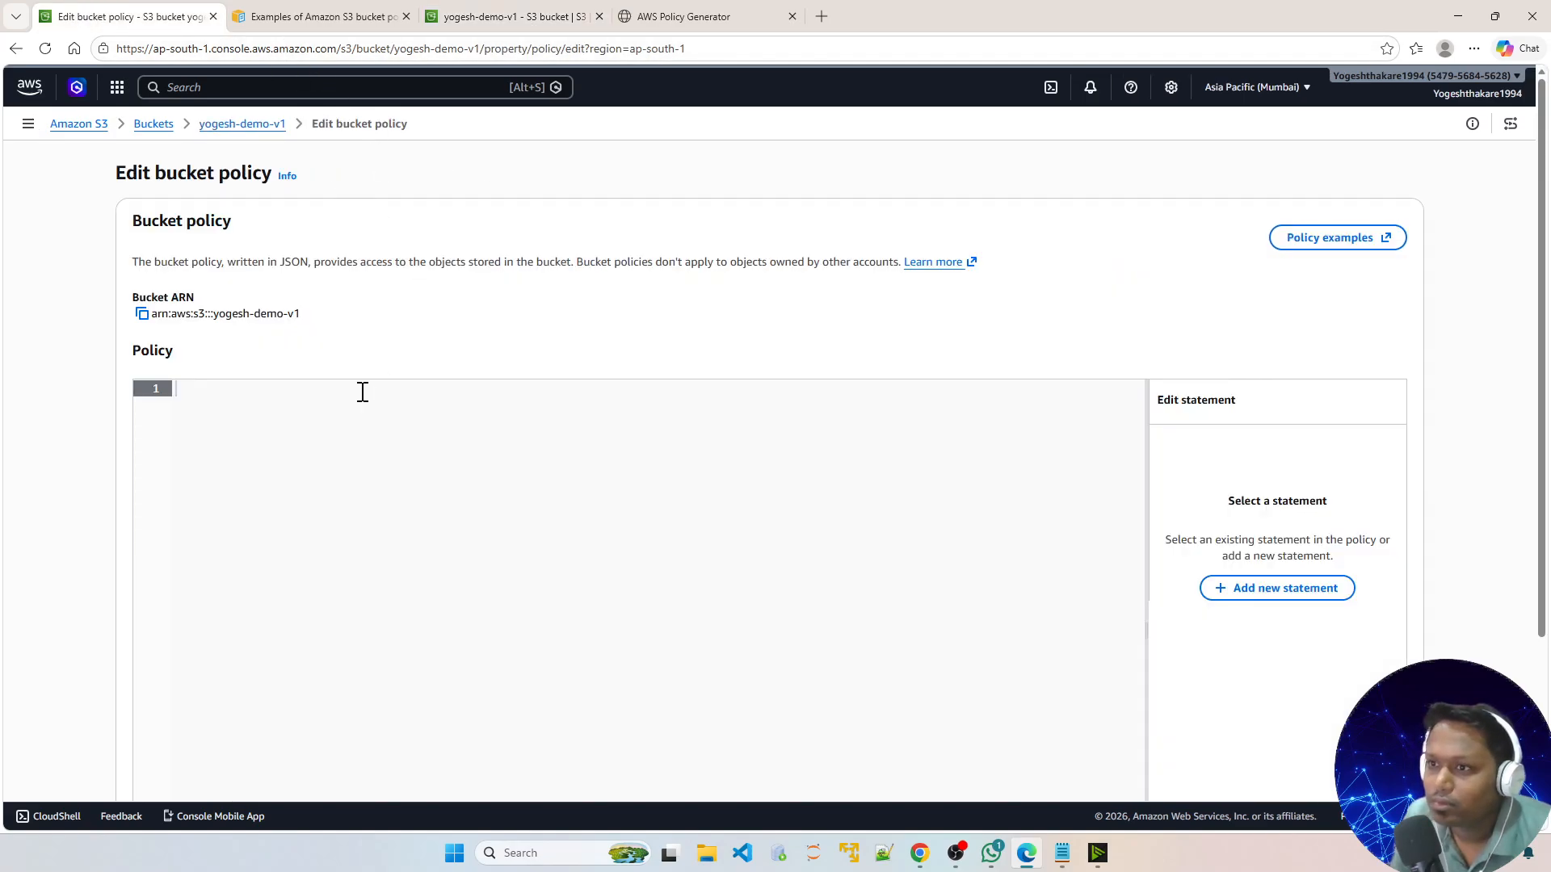
pyautogui.click(142, 314)
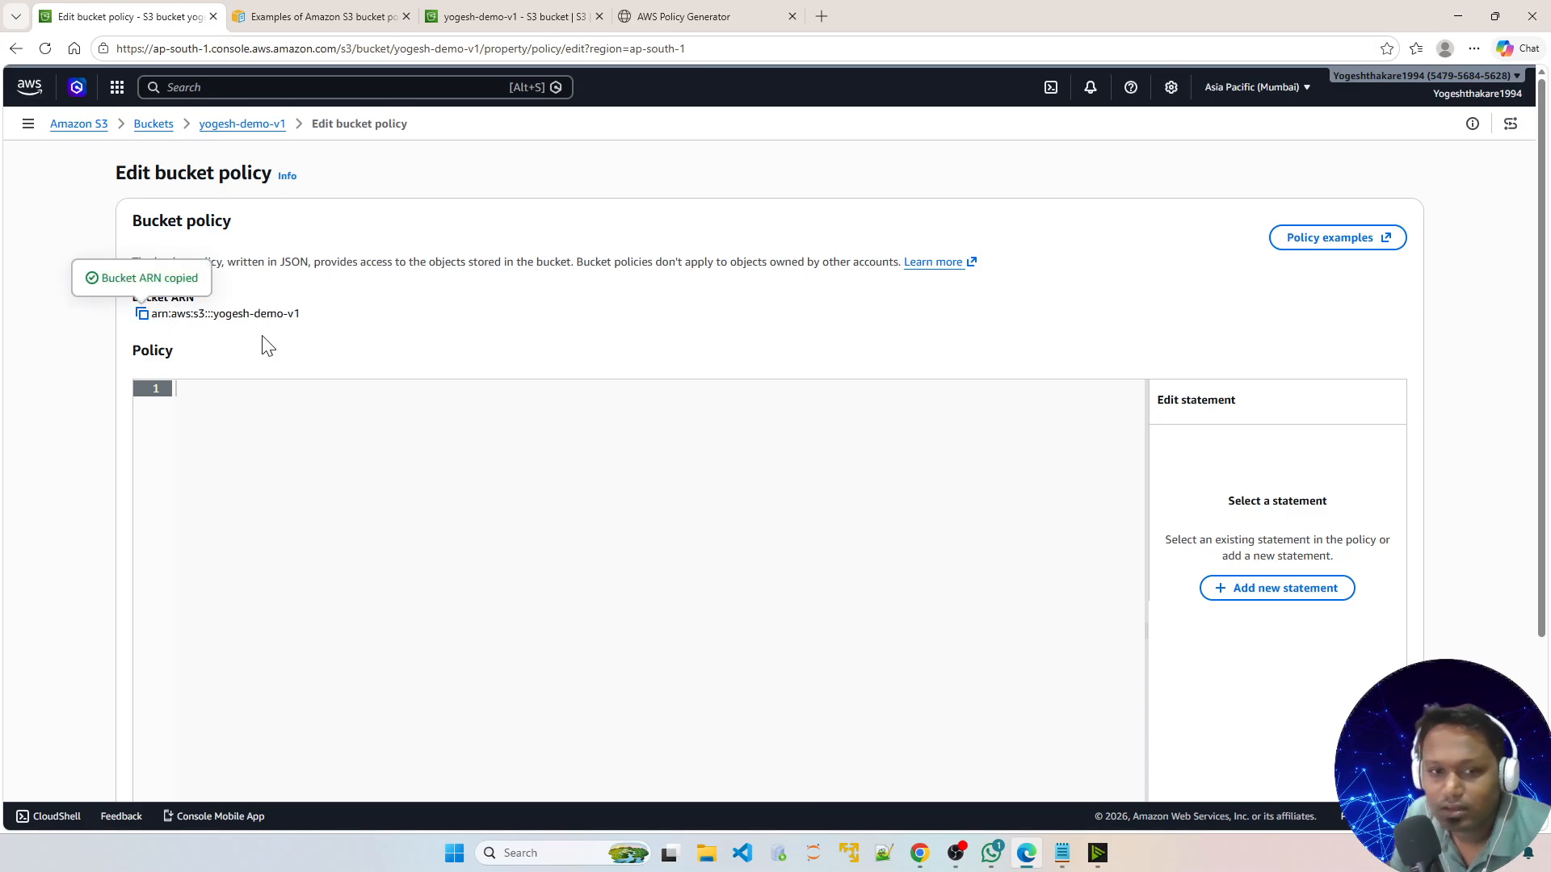
# Return to AWS Policy Generator and set the statement's Amazon Resource Name to the copied bucket ARN followed by /*
pyautogui.click(558, 16)
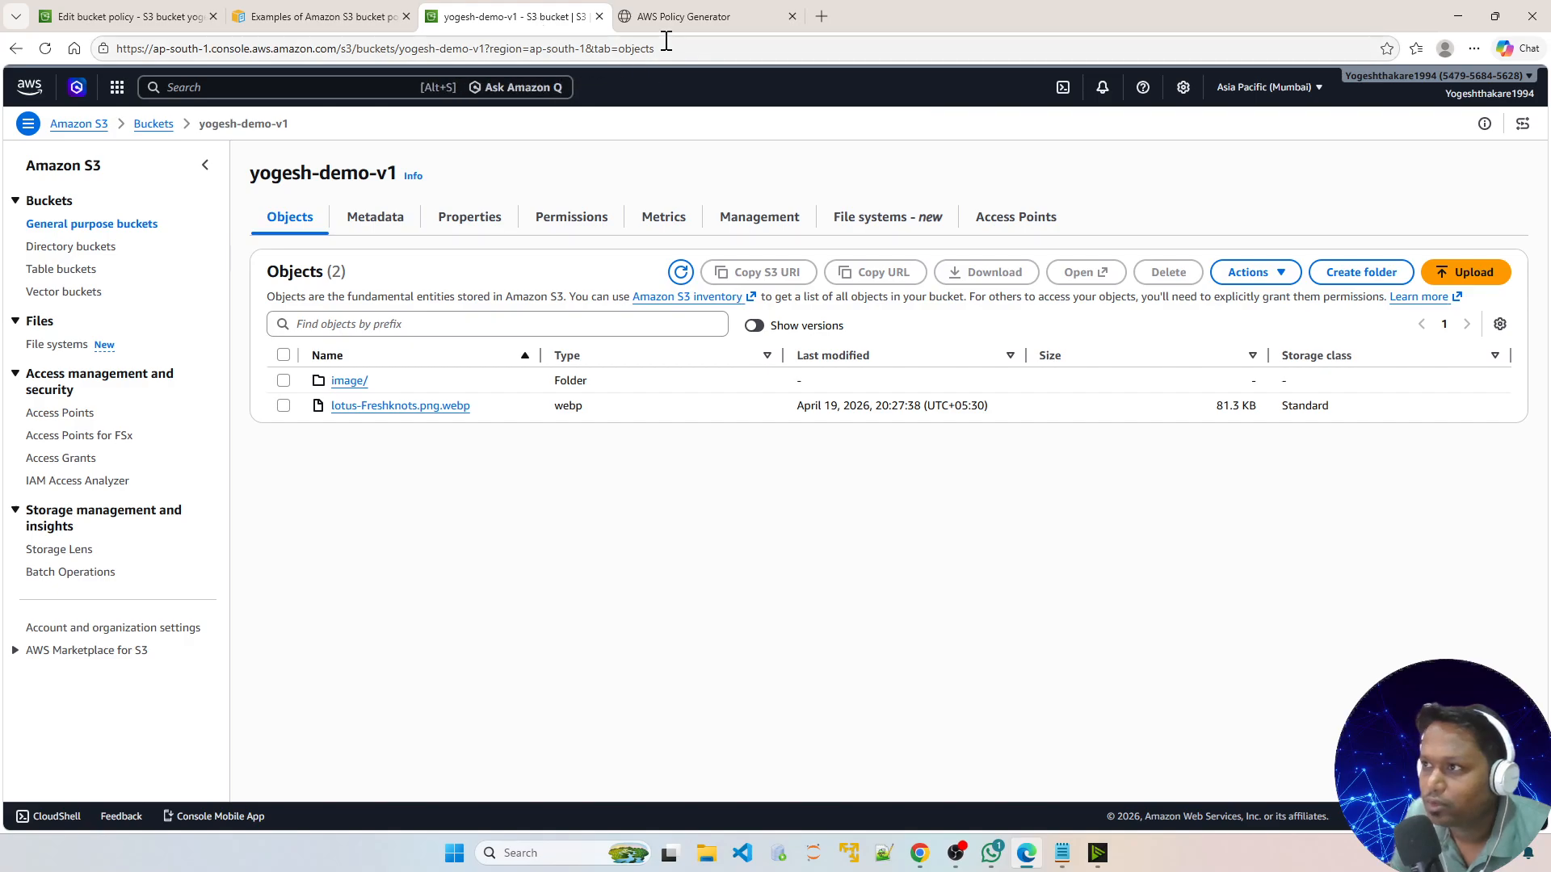
pyautogui.click(683, 17)
pyautogui.click(310, 498)
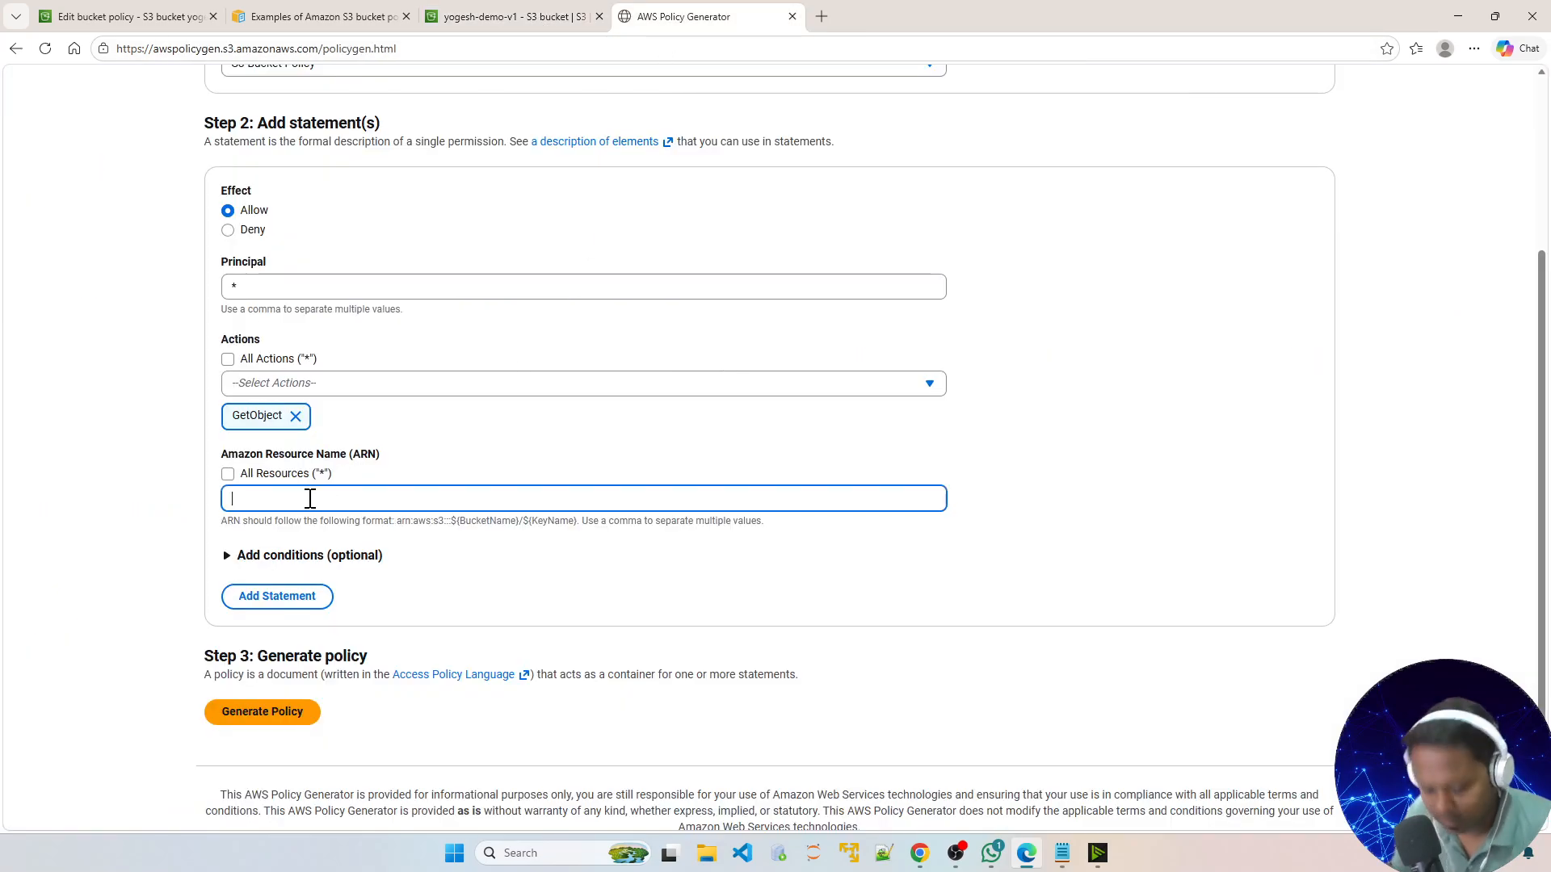
pyautogui.hotkey('ctrl', 'v')
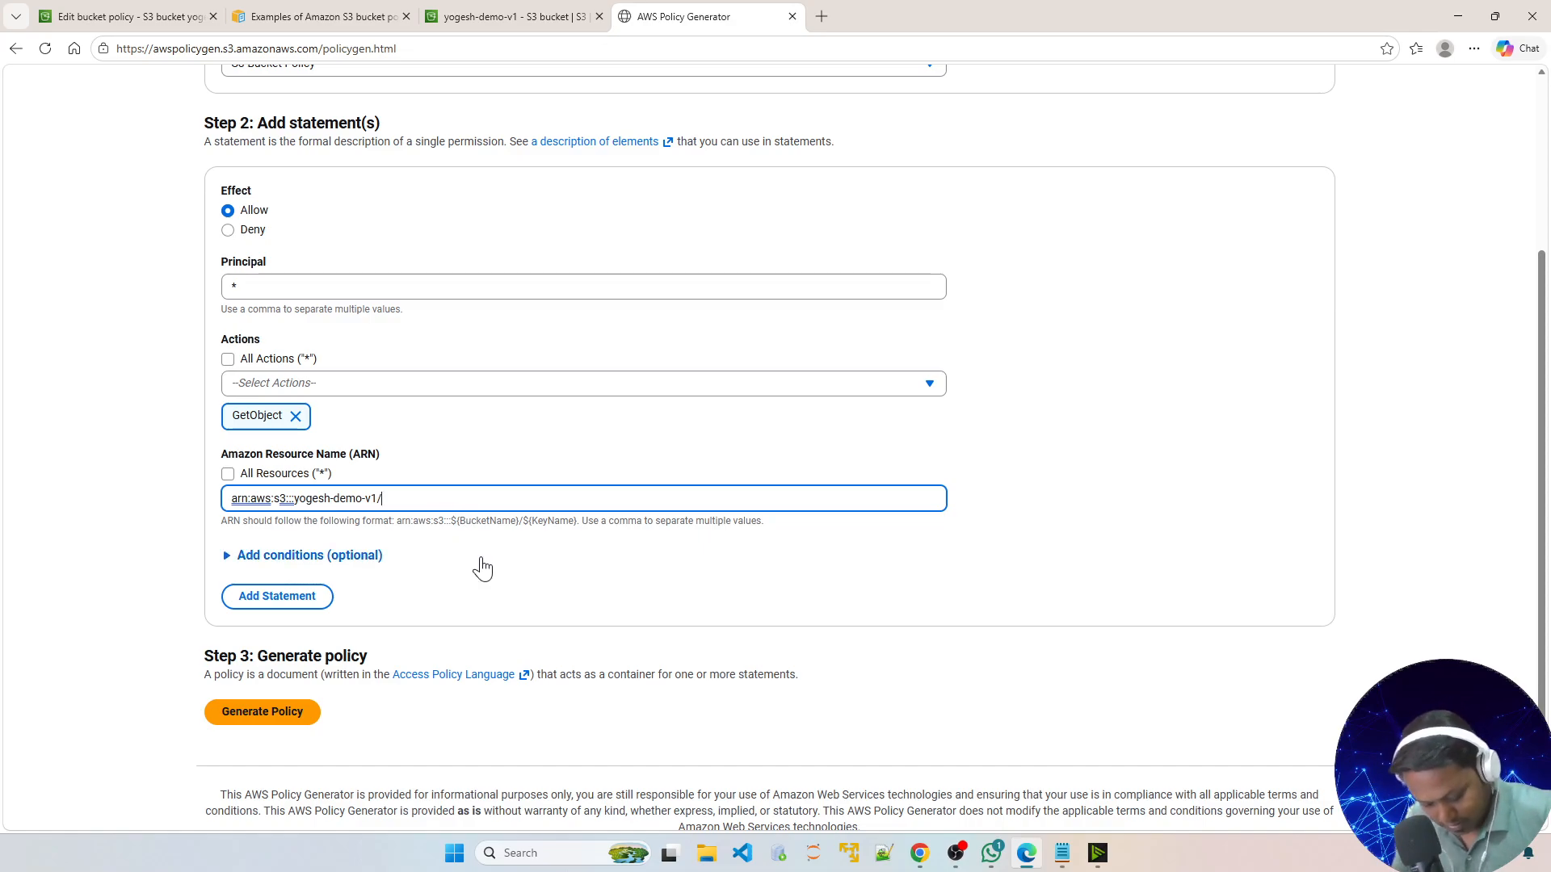
pyautogui.write('*')
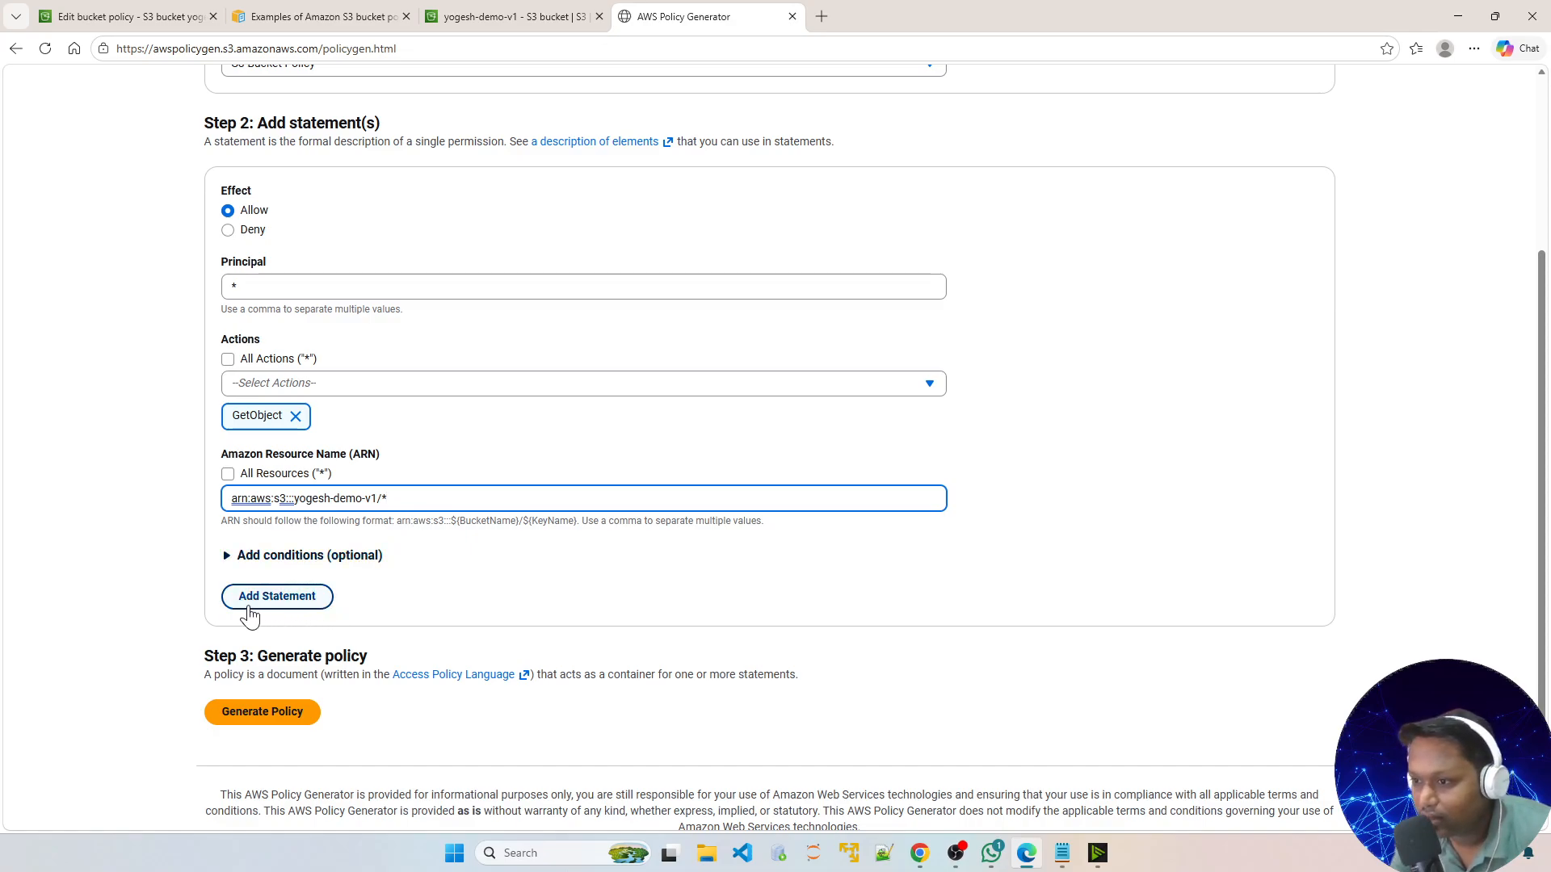
# Check the optional condition settings, leave them empty and add the statement to the policy
pyautogui.scroll(-1, 226, 605)
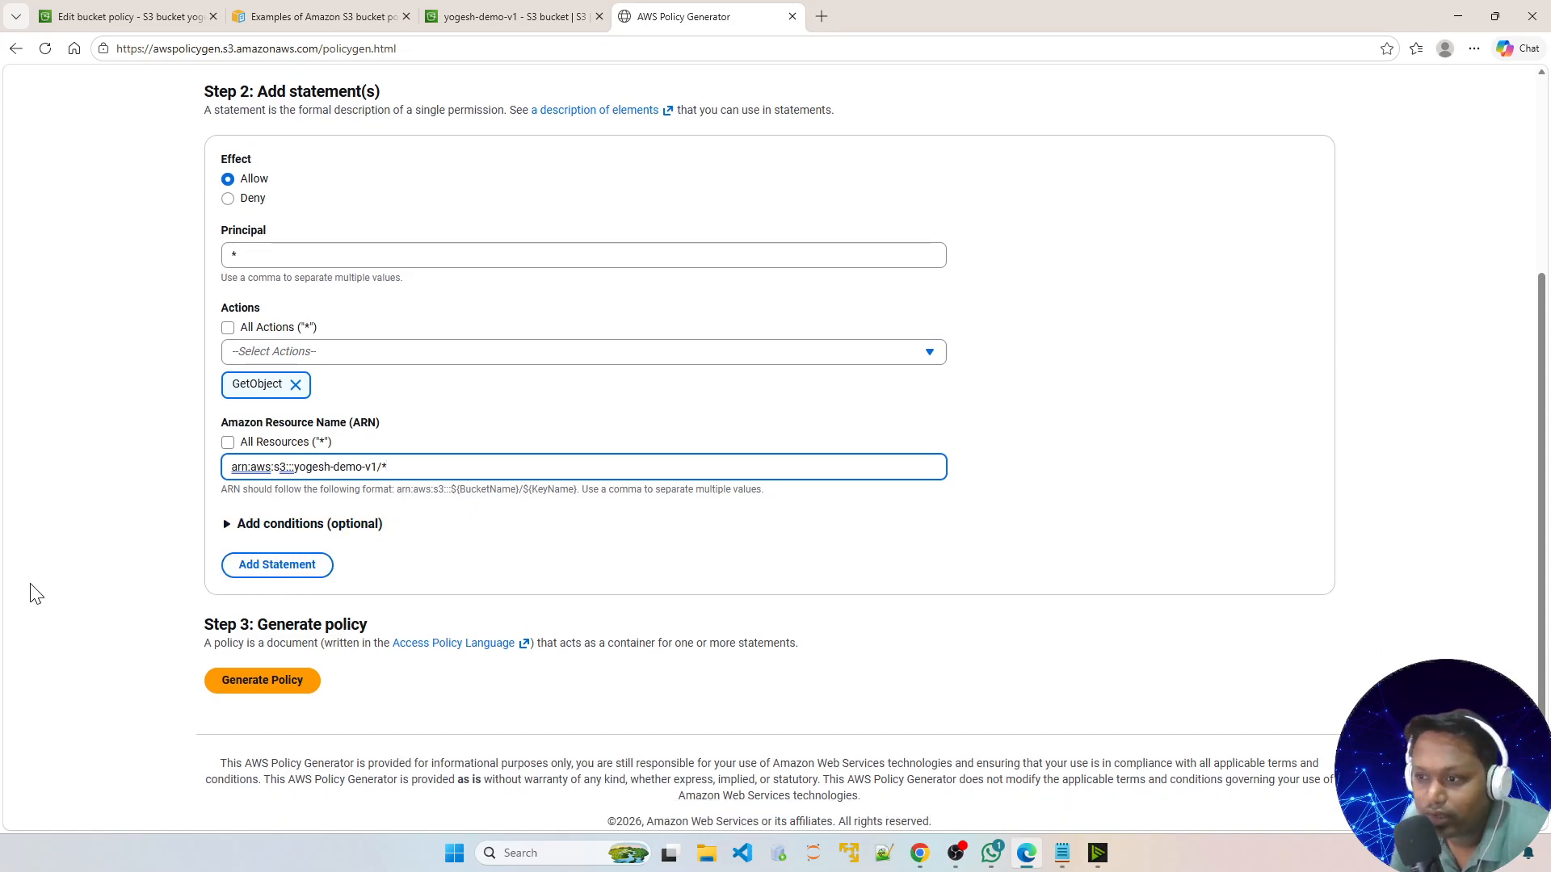
pyautogui.click(230, 526)
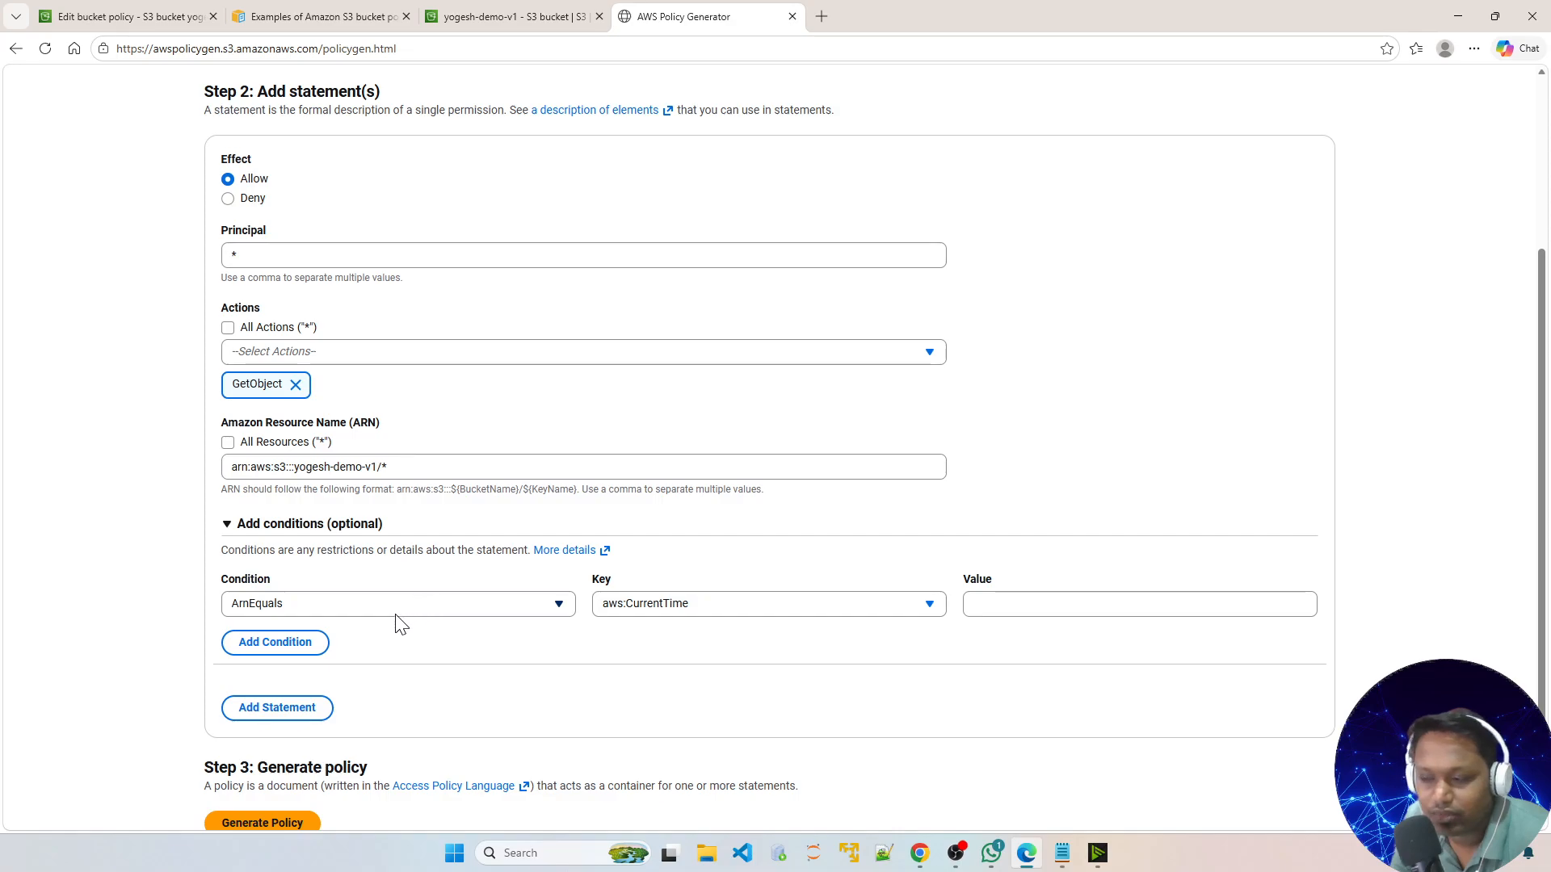
pyautogui.click(227, 526)
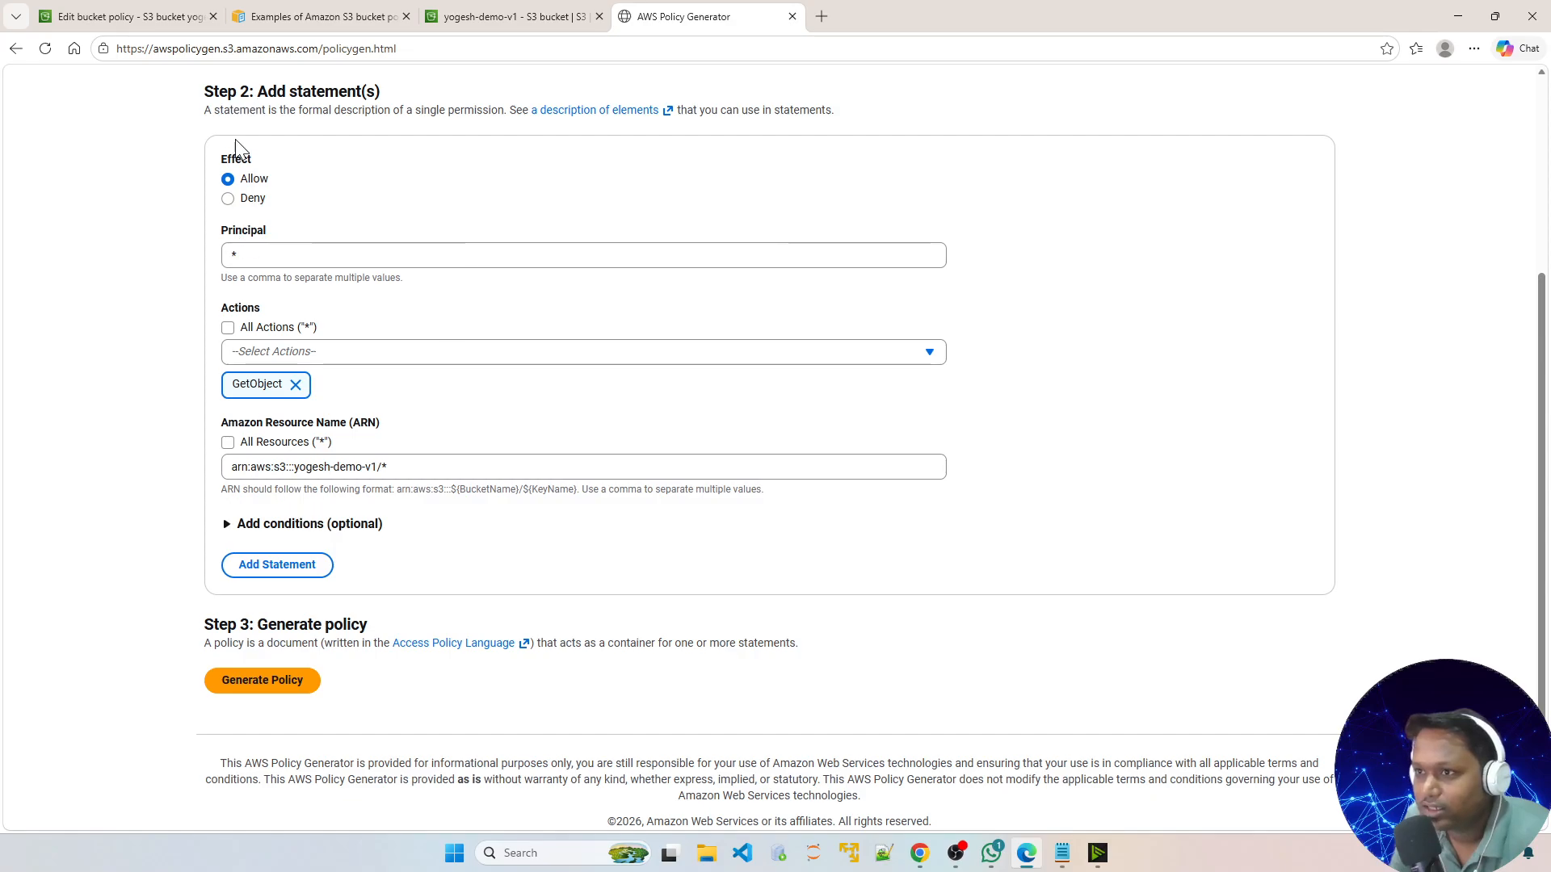
pyautogui.click(277, 566)
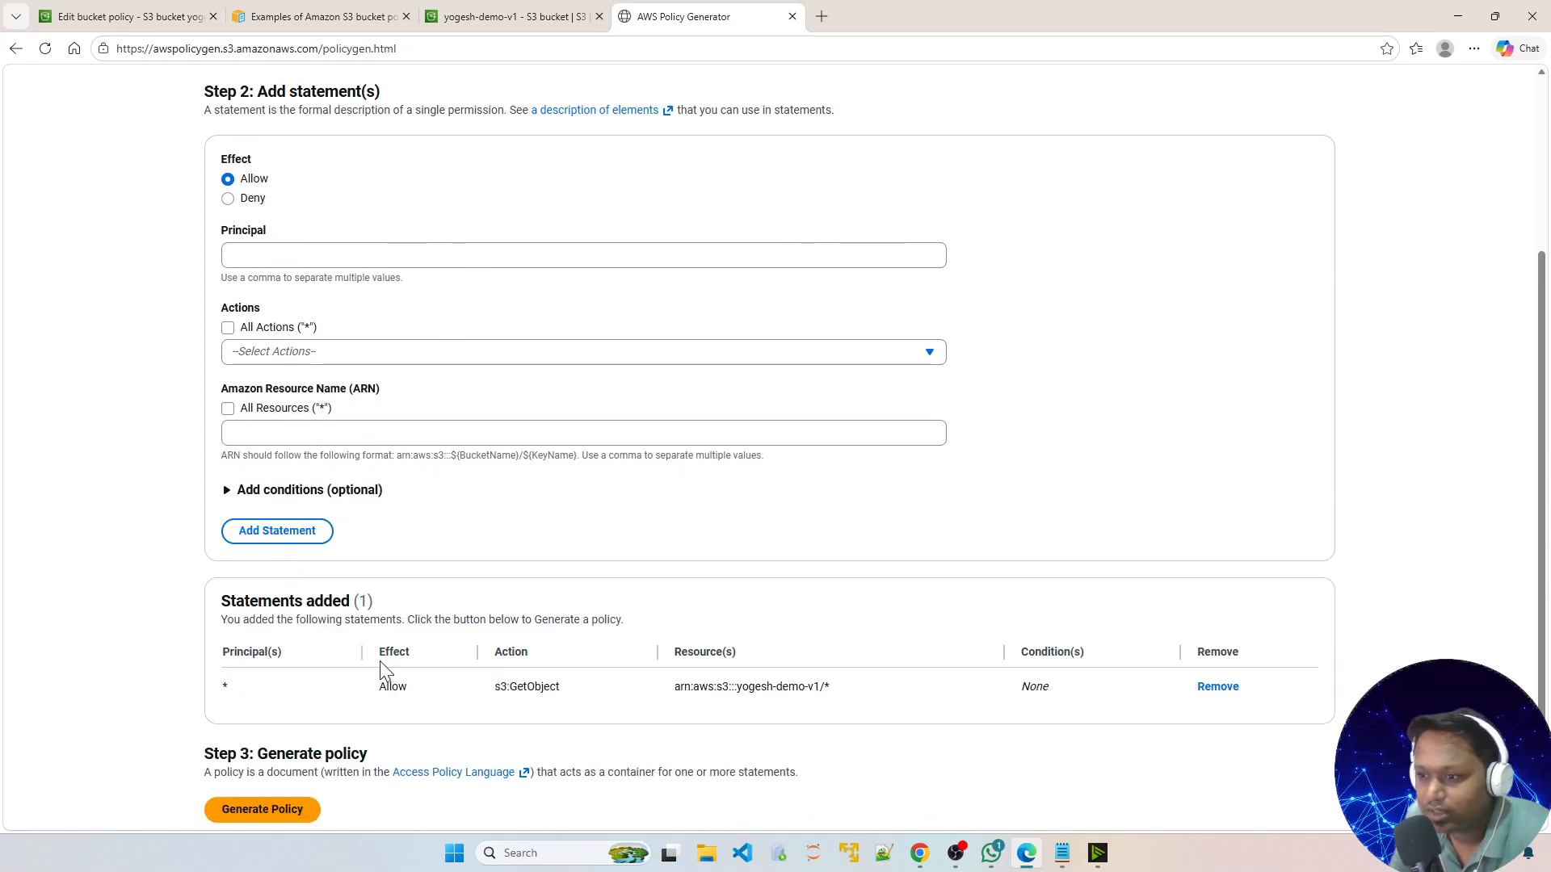
# Generate the policy and copy the complete JSON document
pyautogui.scroll(-2, 428, 731)
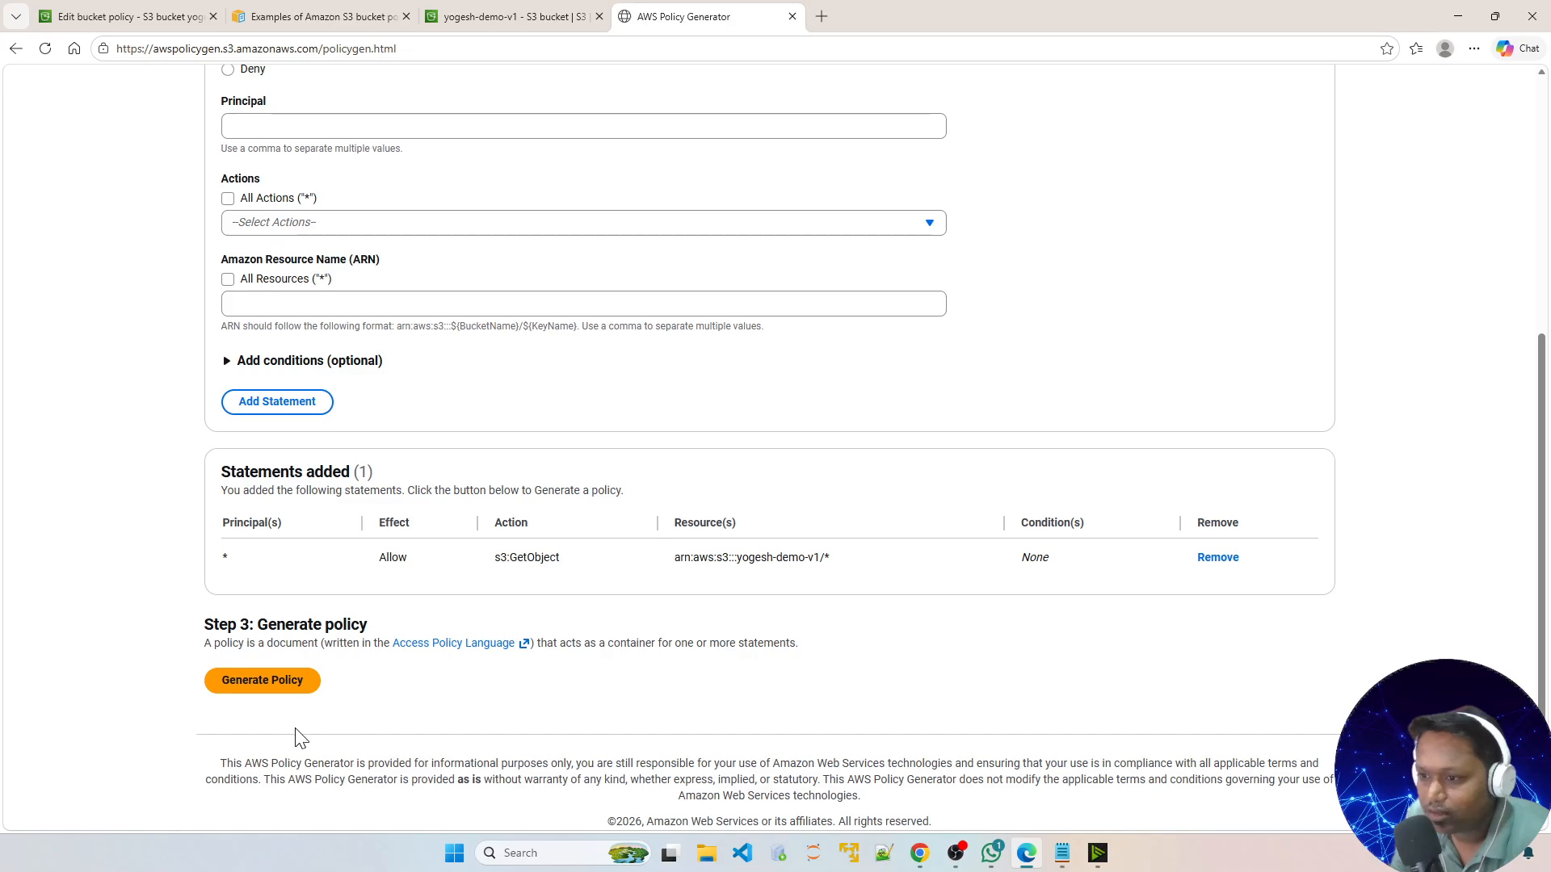
pyautogui.click(260, 686)
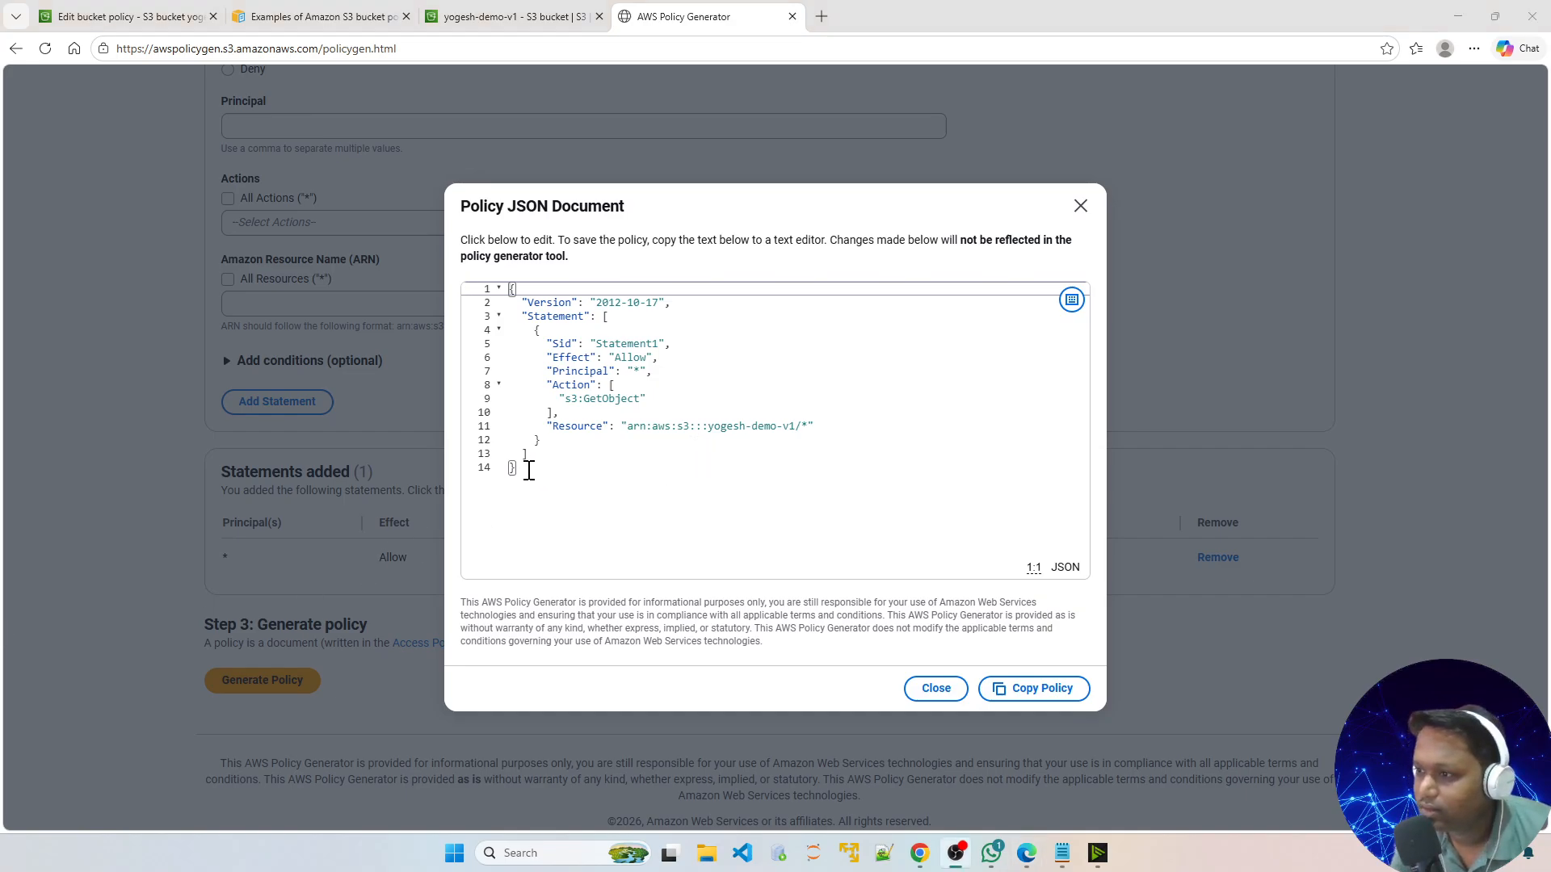
pyautogui.moveTo(529, 470); pyautogui.dragTo(542, 302)
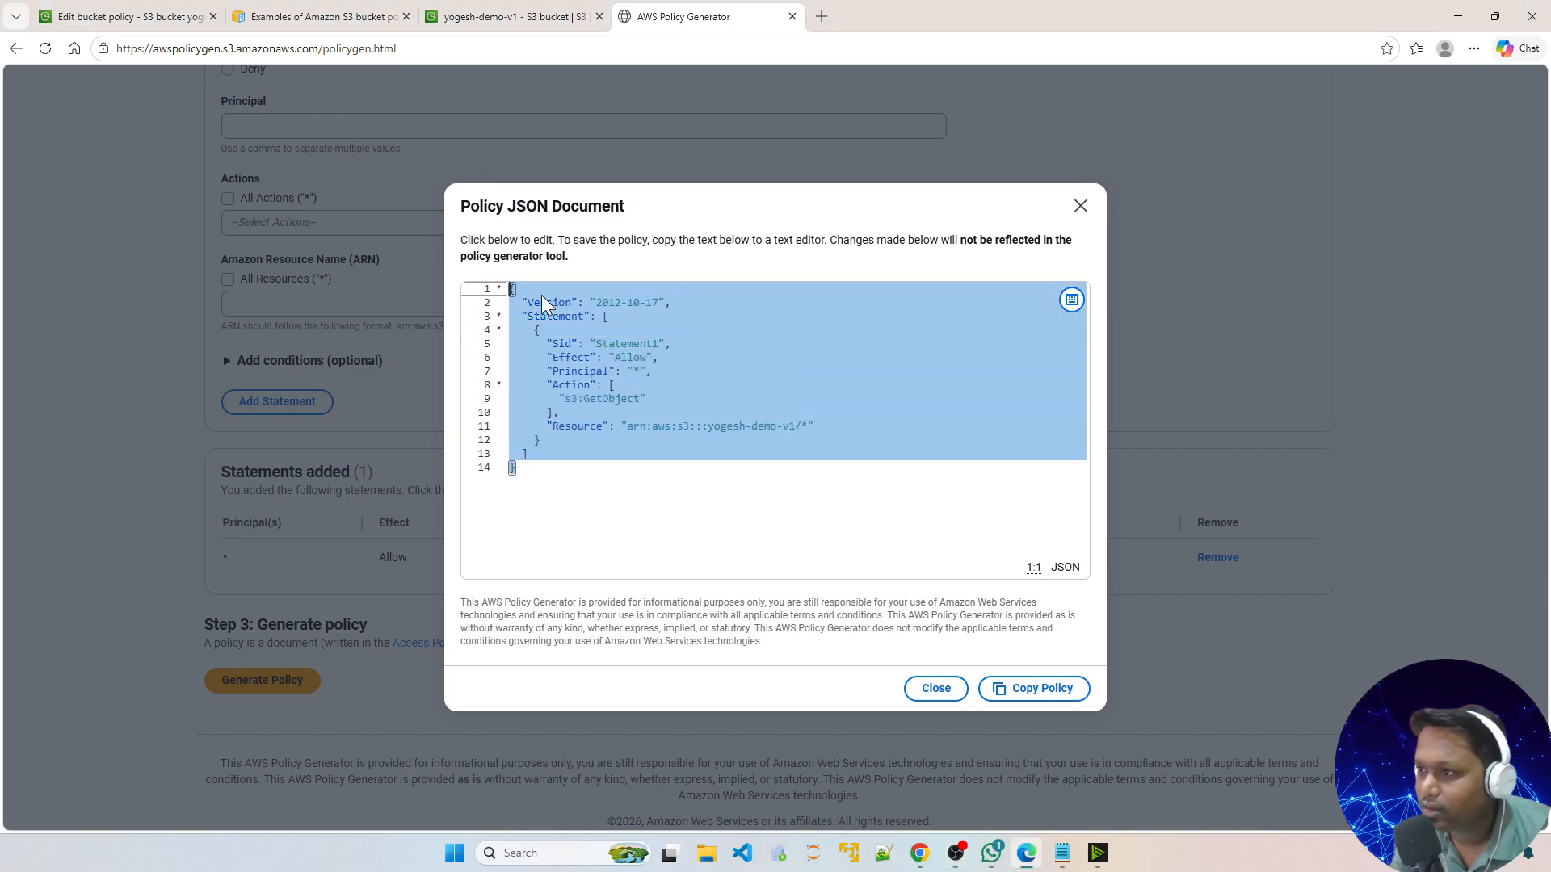
pyautogui.rightClick(584, 307)
pyautogui.click(649, 408)
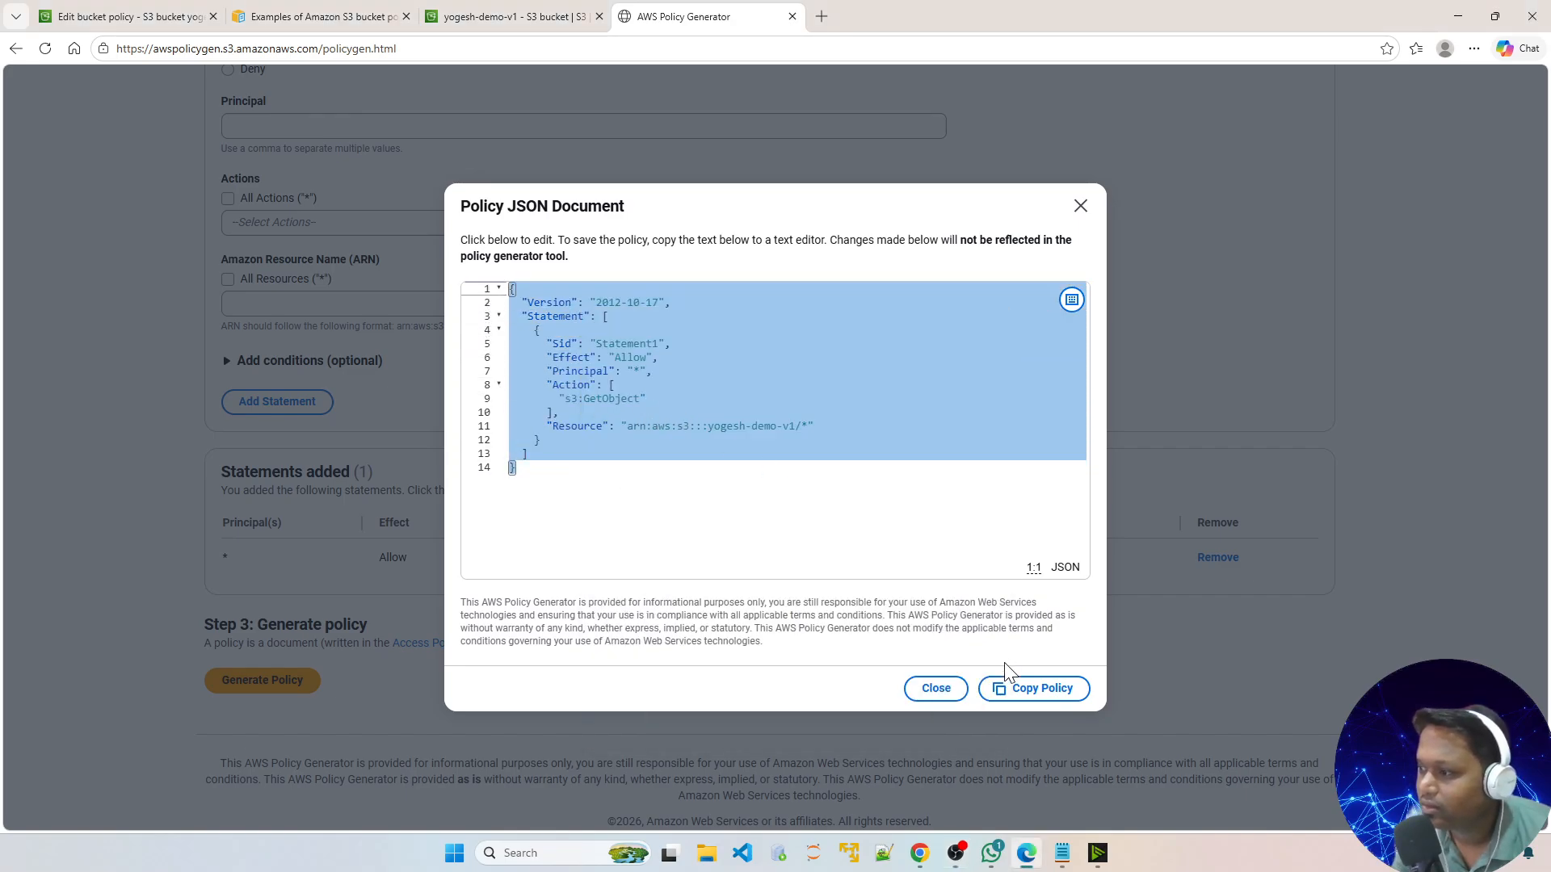
pyautogui.click(1021, 689)
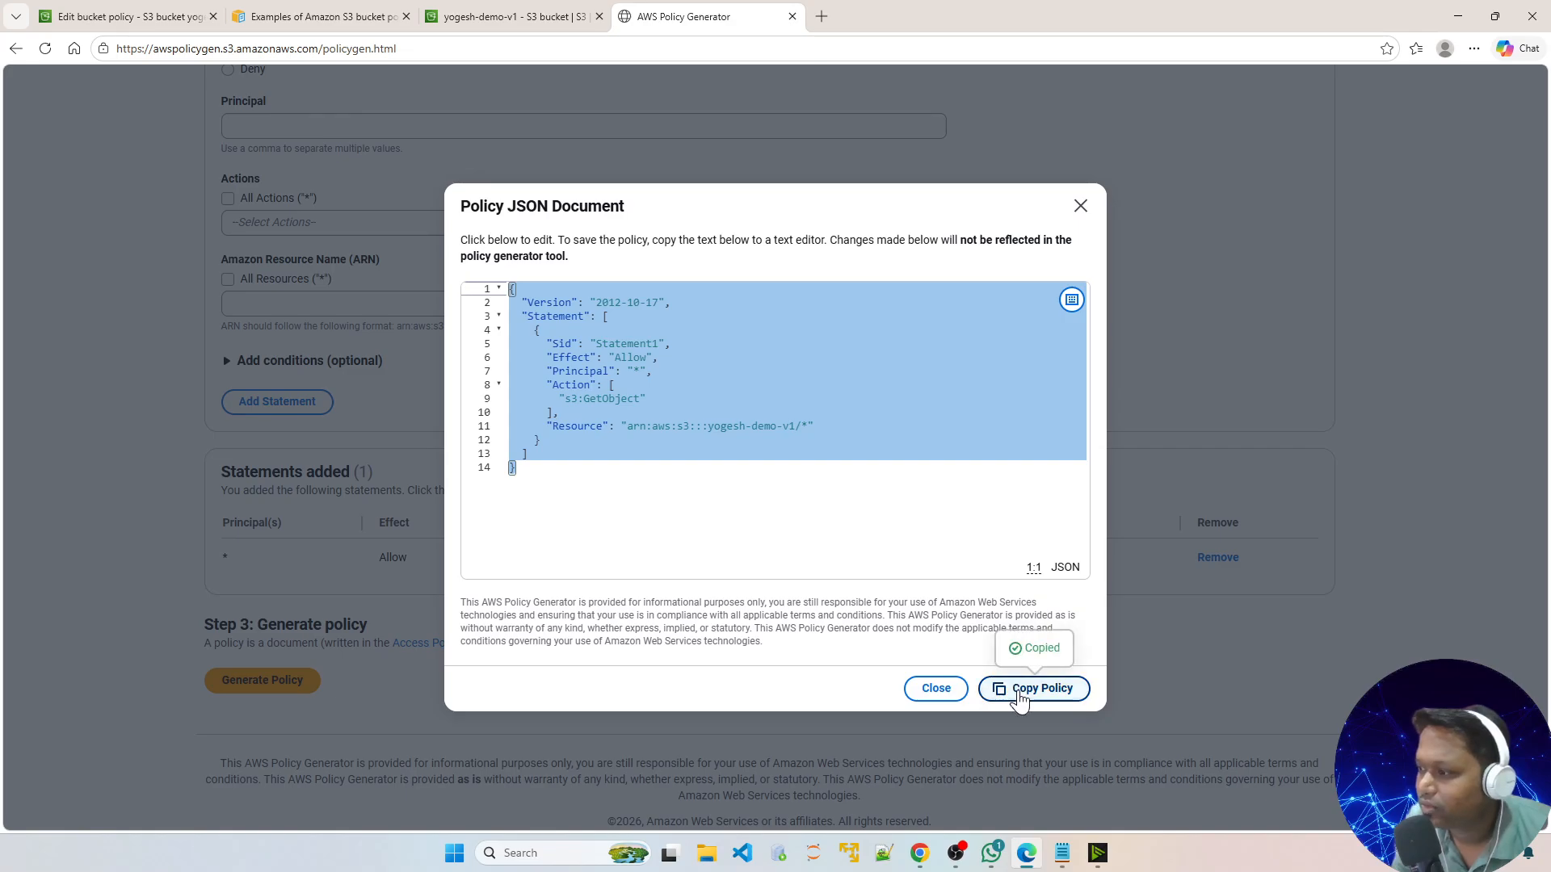
# Insert the copied JSON into the bucket's empty policy editor and save the bucket policy
pyautogui.click(343, 11)
pyautogui.click(129, 16)
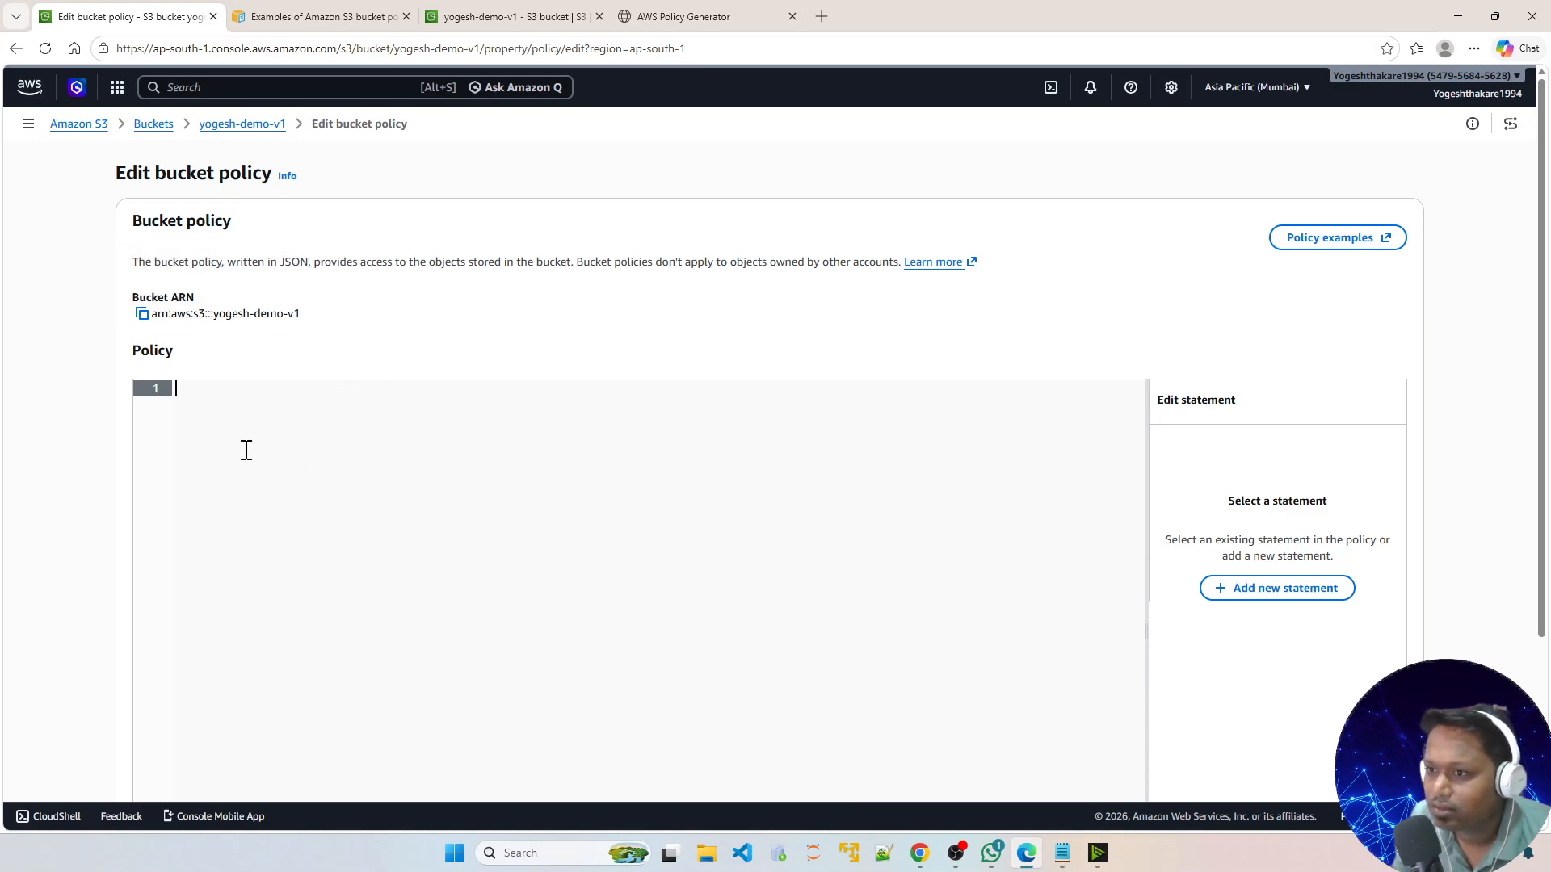
pyautogui.hotkey('ctrl', 'v')
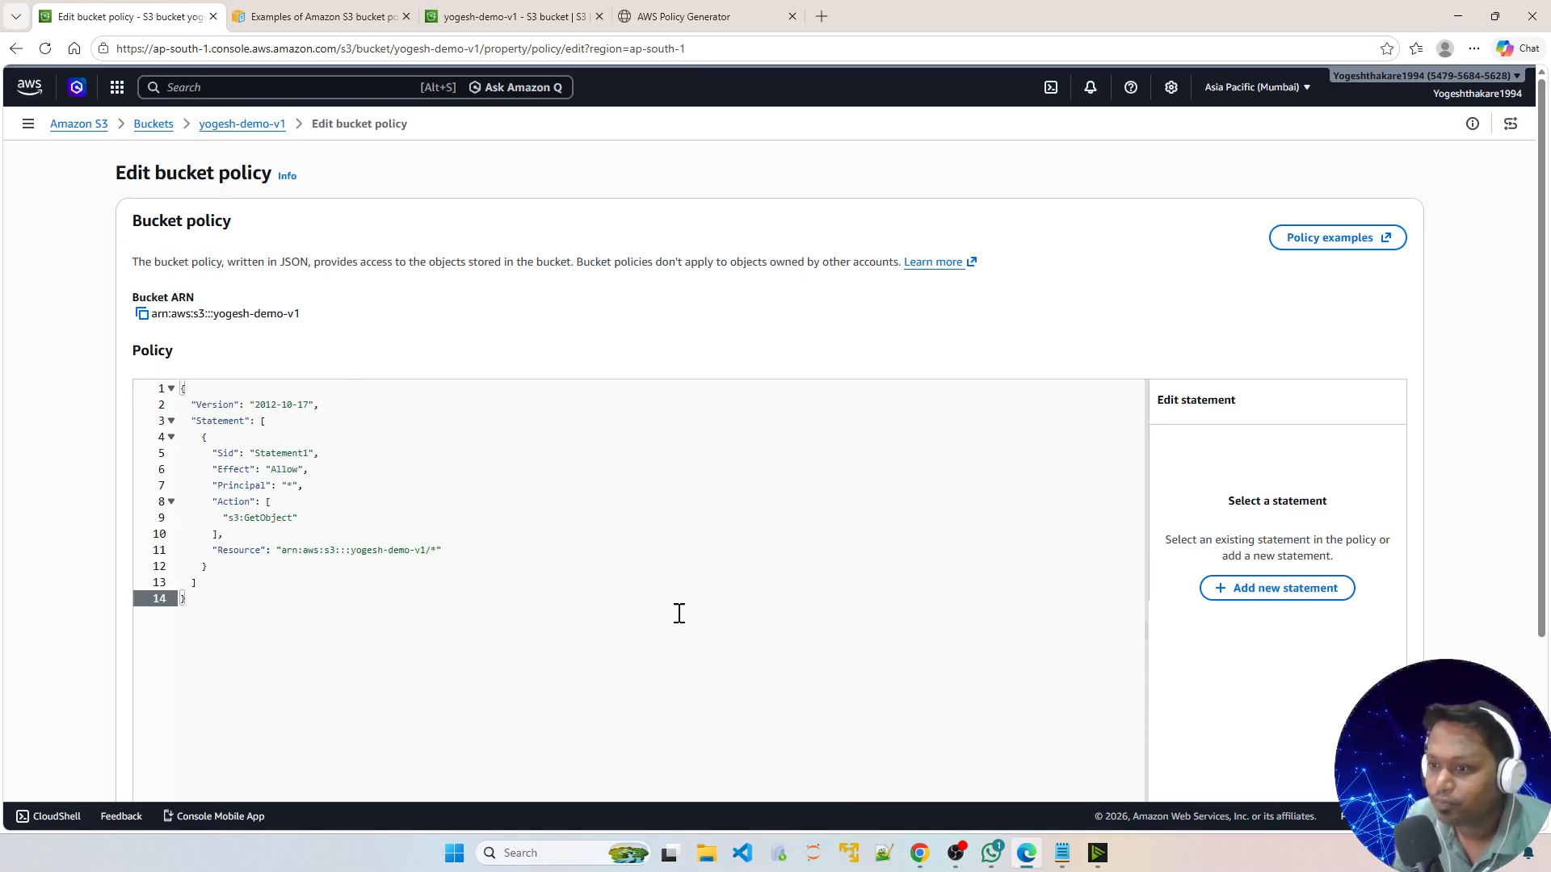
pyautogui.scroll(-3, 1198, 606)
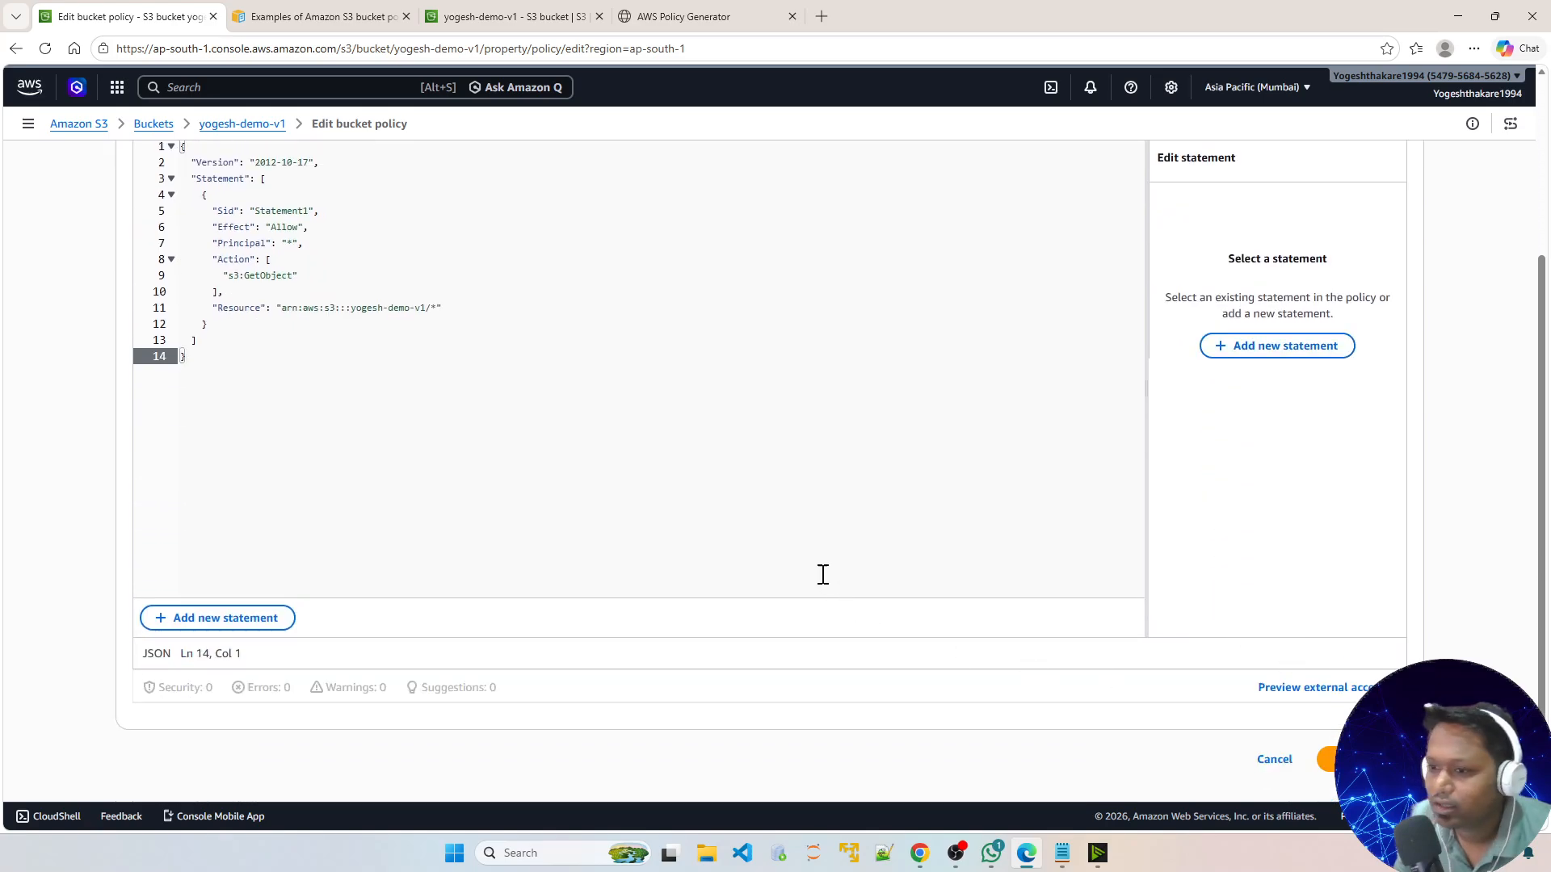
pyautogui.click(1324, 757)
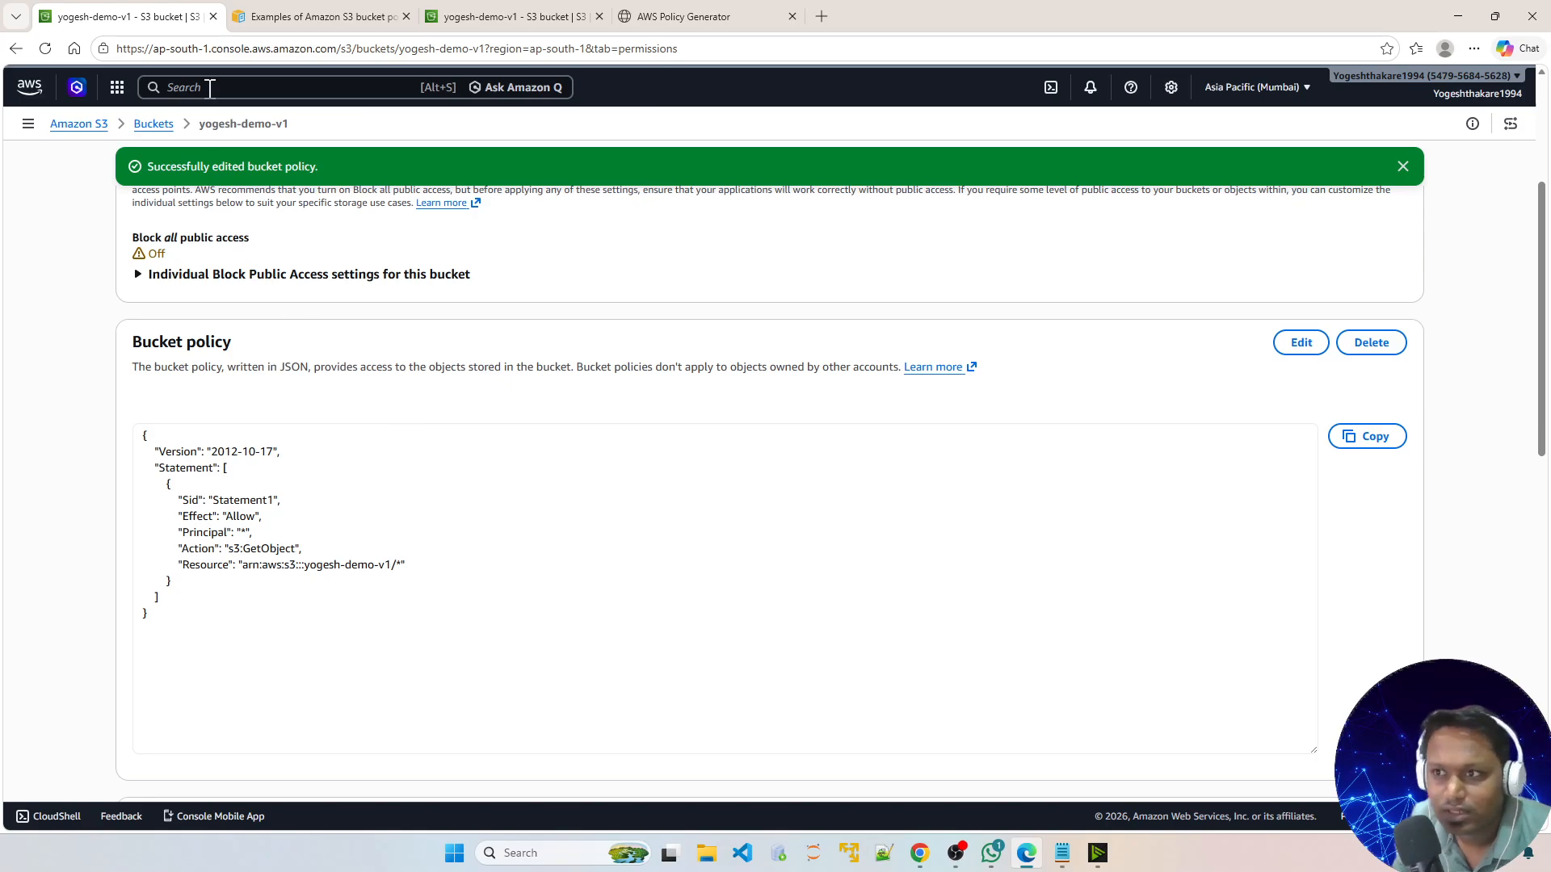
# Open the details of the bhg-rose-of-sharon JPG in the bucket's image/ folder
pyautogui.scroll(3, 78, 297)
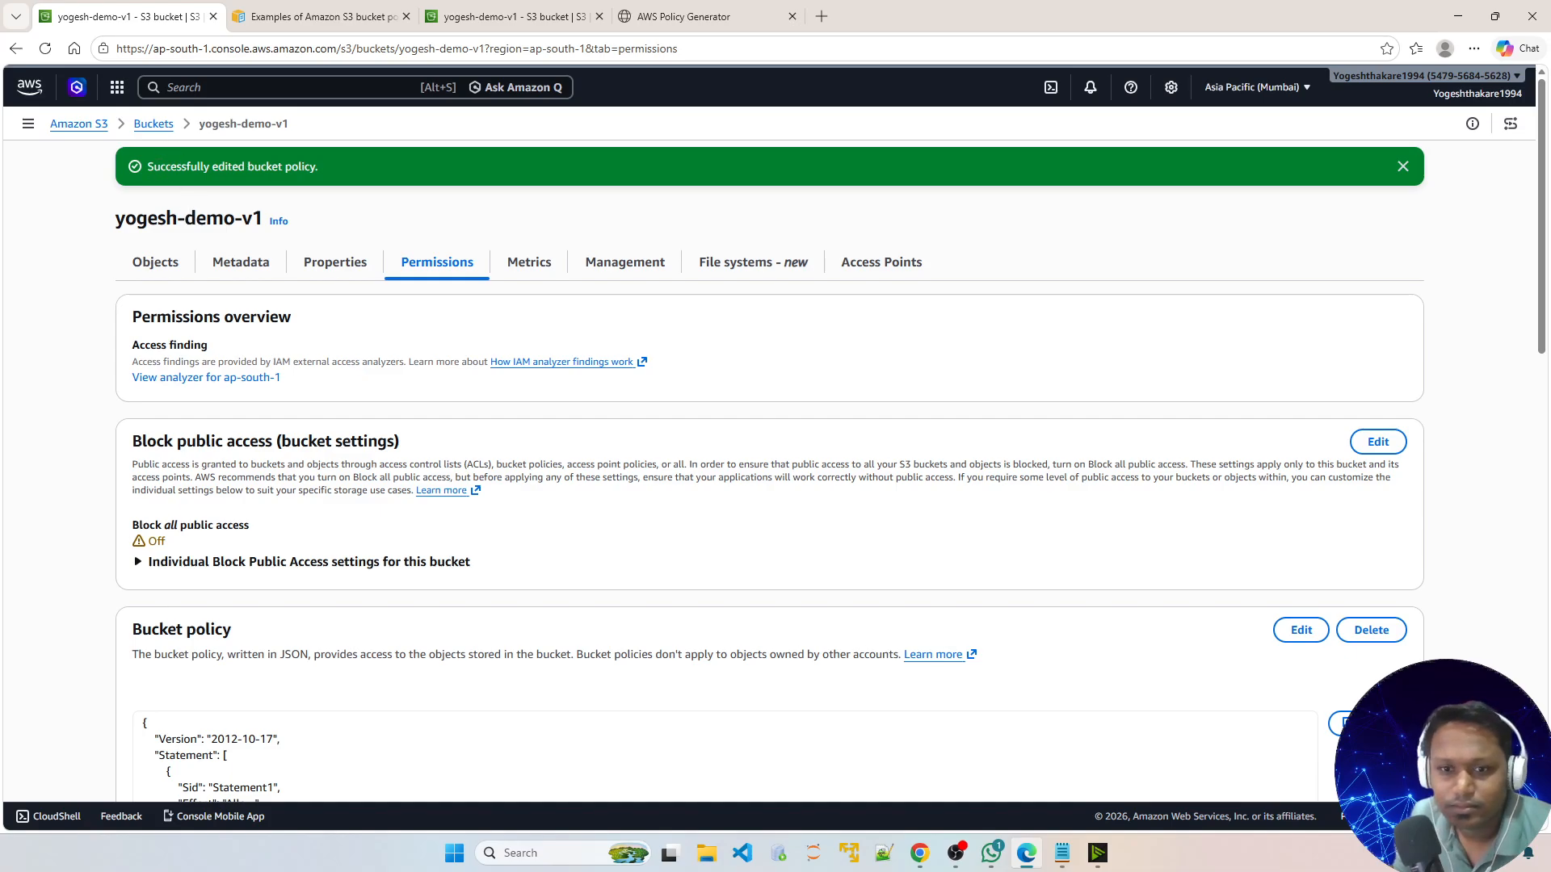
pyautogui.hotkey('alt', 'Tab')
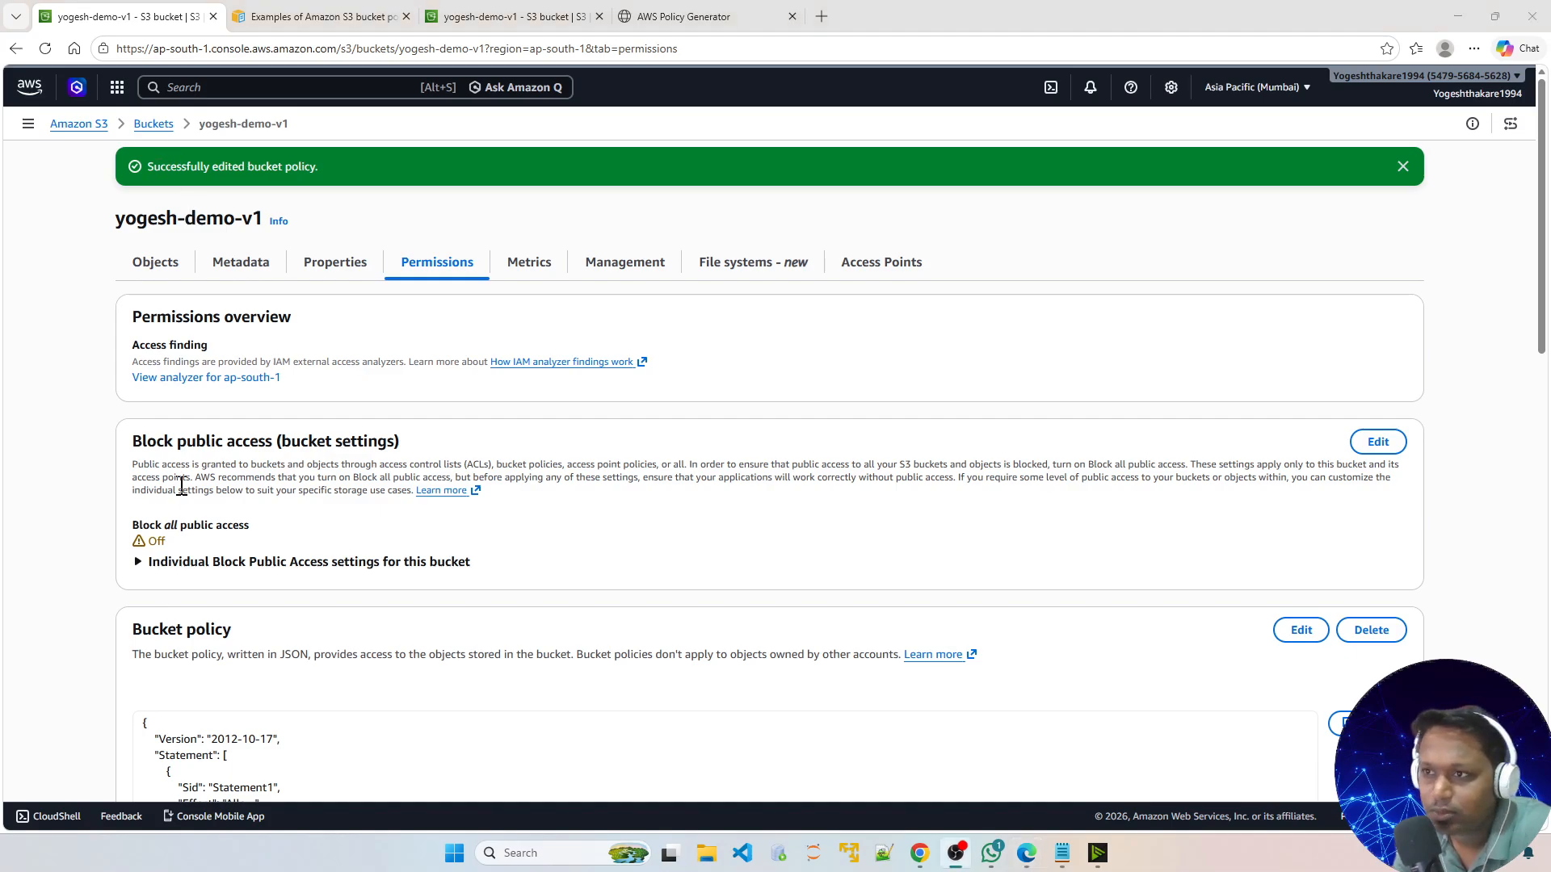
pyautogui.click(154, 124)
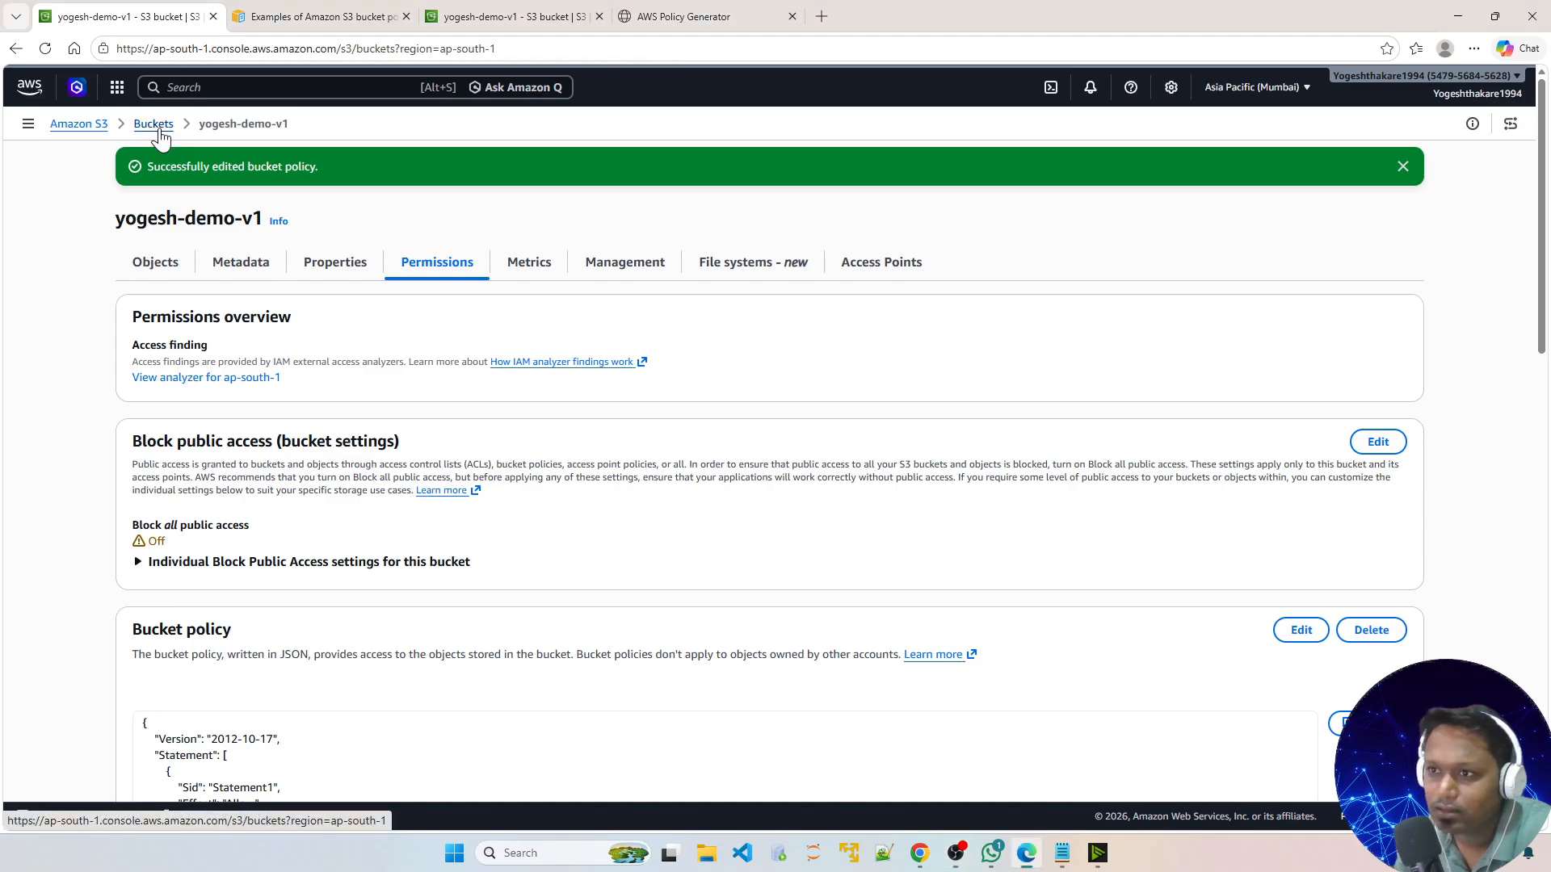
pyautogui.click(259, 374)
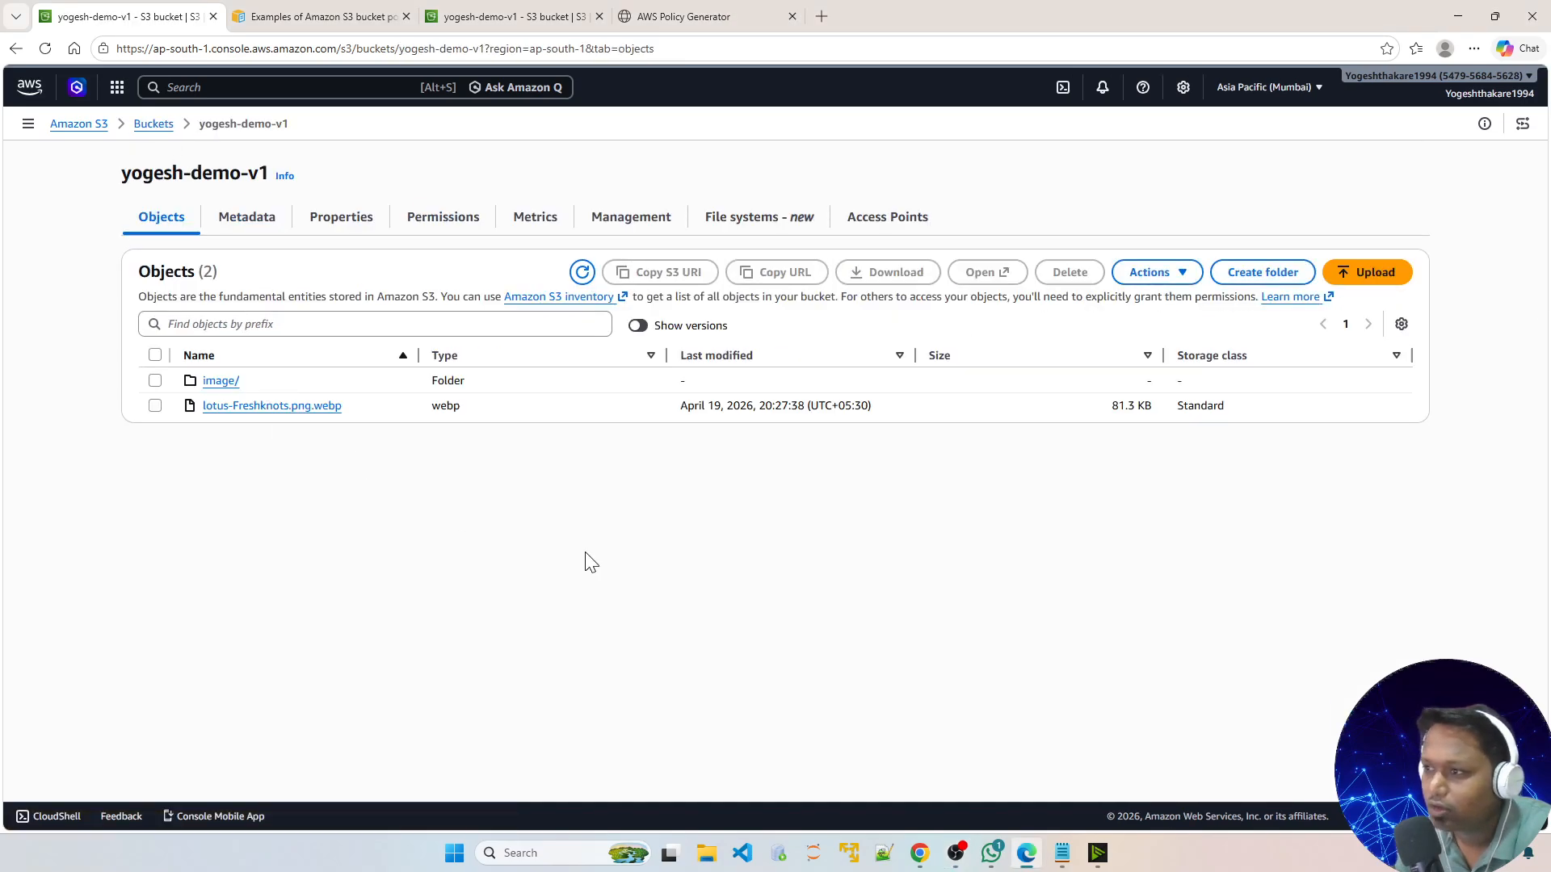
pyautogui.click(220, 382)
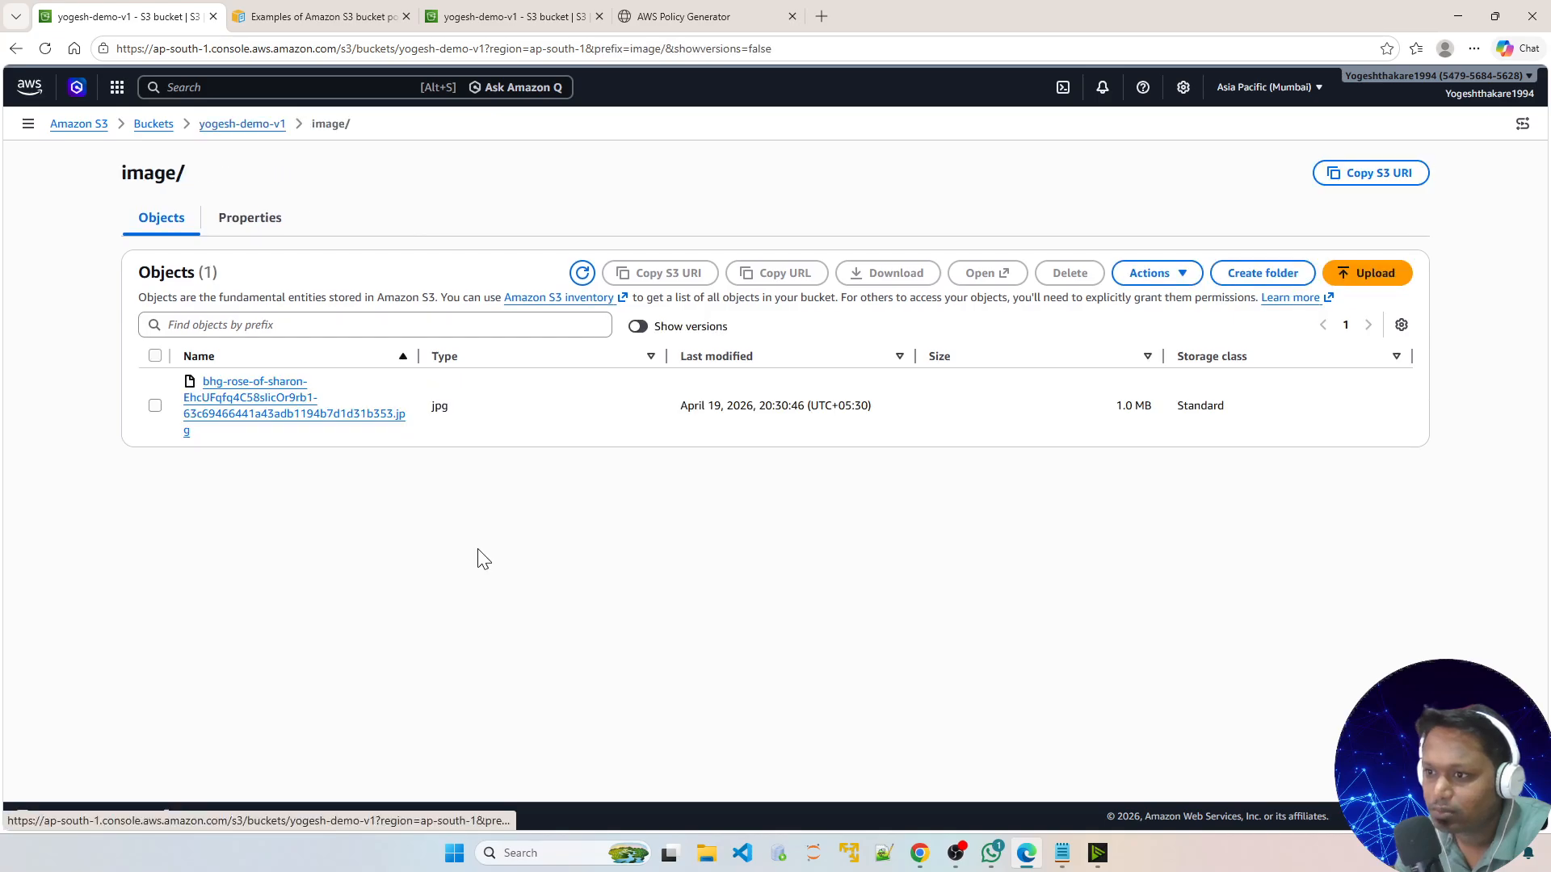
pyautogui.click(287, 413)
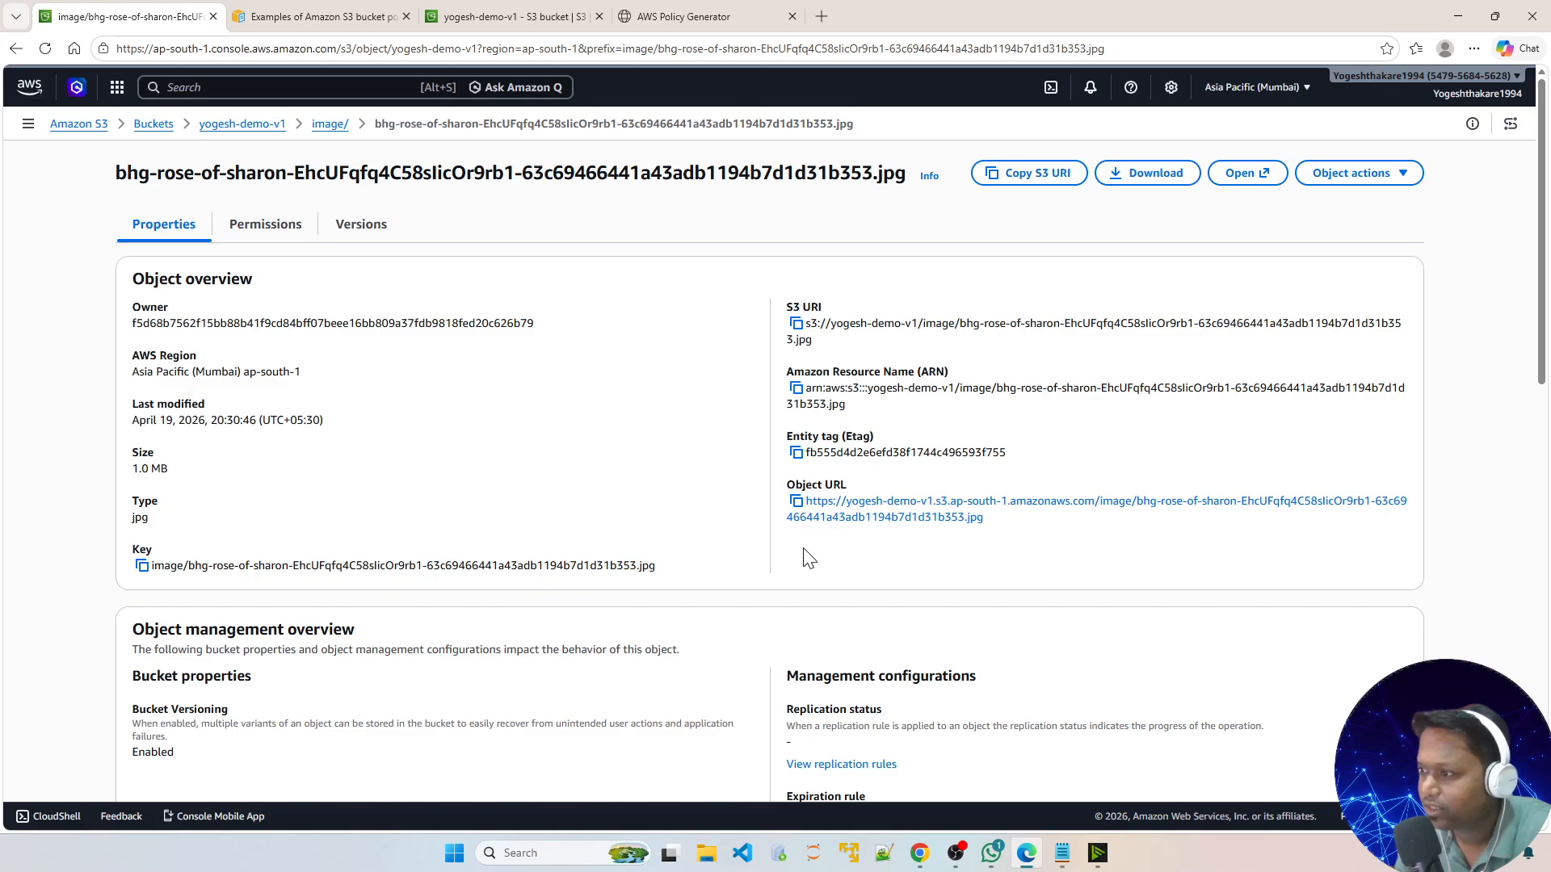
# Check public access to the image by opening its object URL here and in a new InPrivate window, and close that window
pyautogui.click(816, 515)
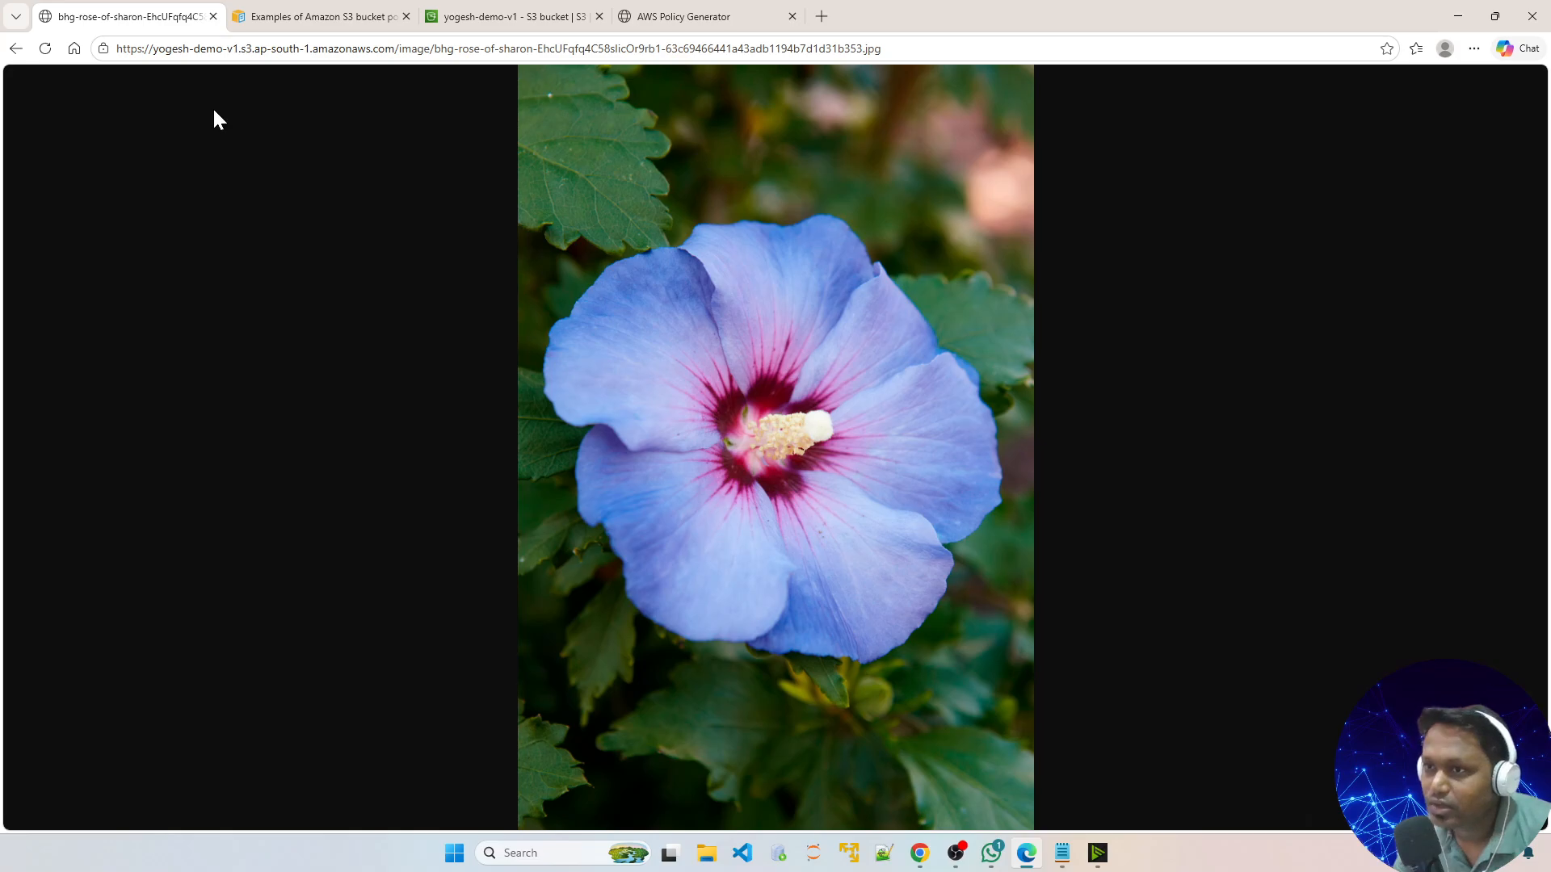
pyautogui.click(16, 48)
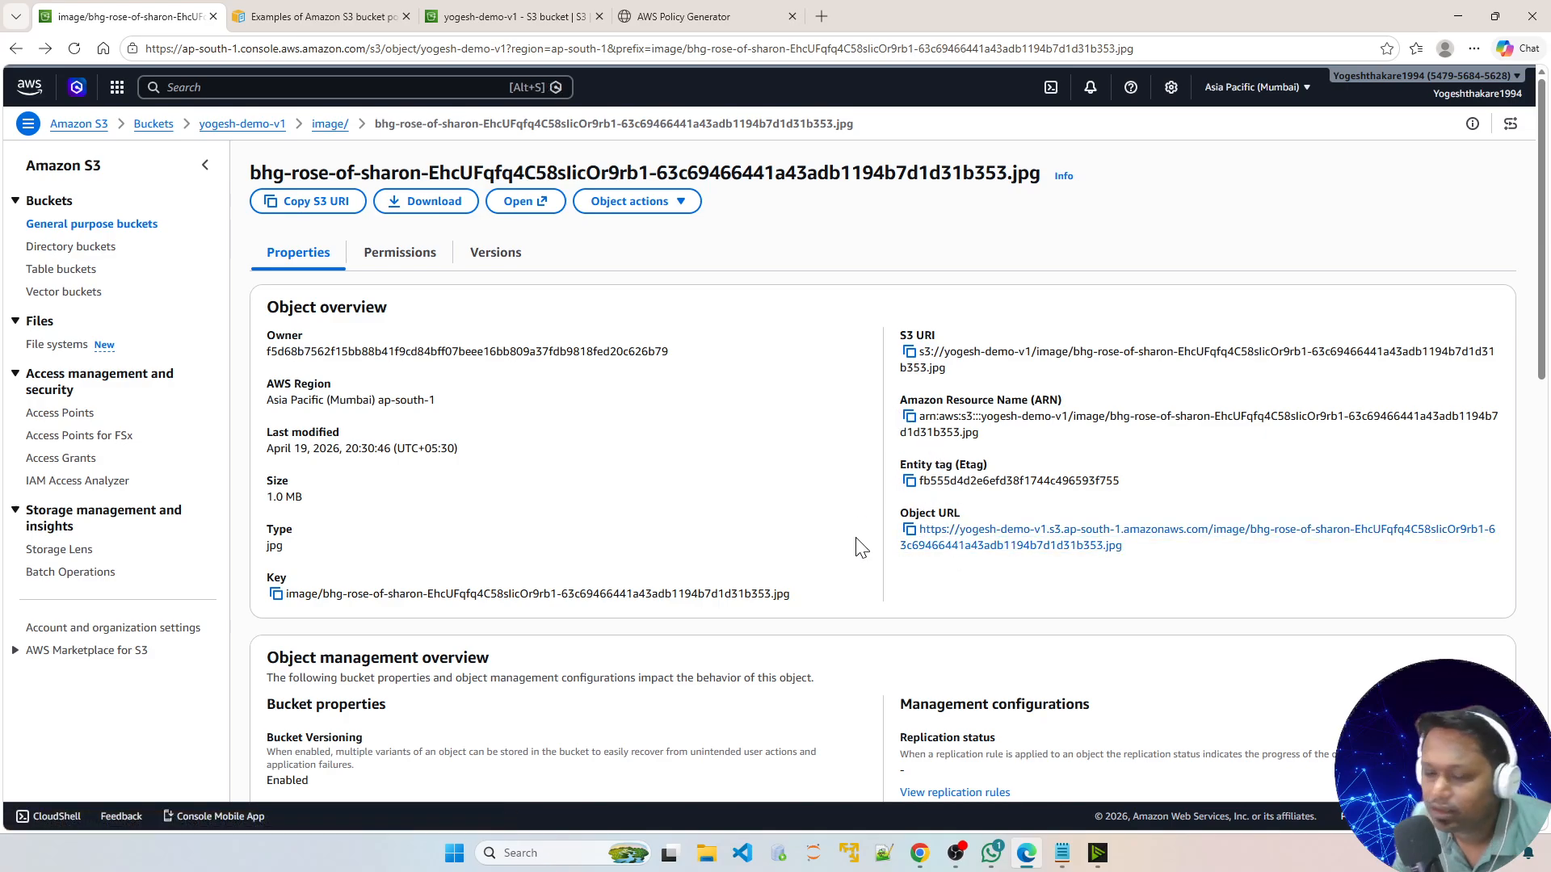
pyautogui.click(909, 530)
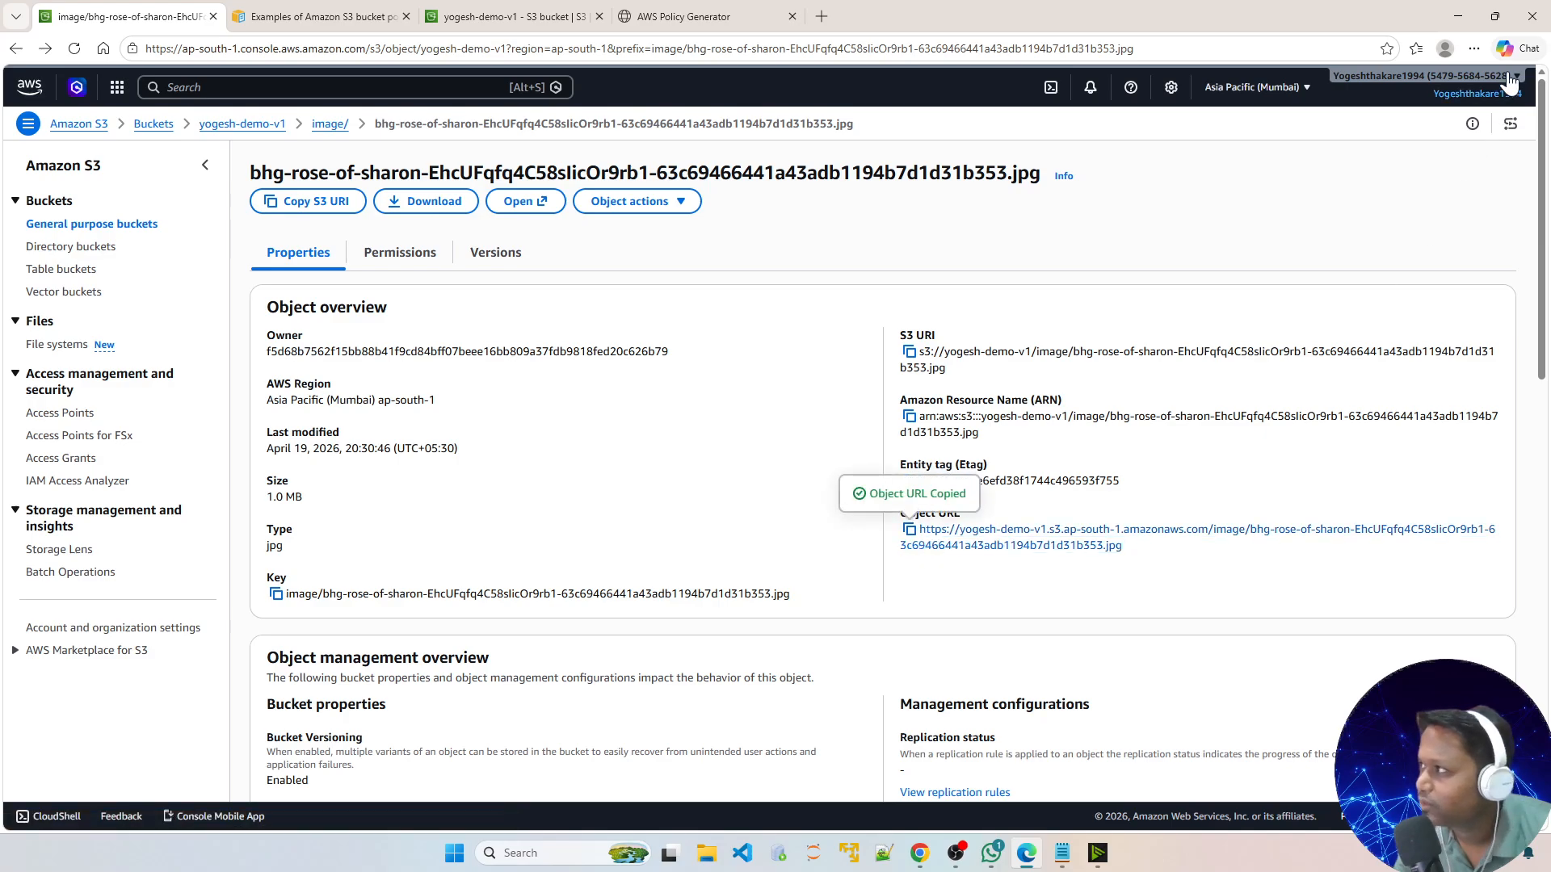
pyautogui.click(1474, 51)
pyautogui.click(1211, 159)
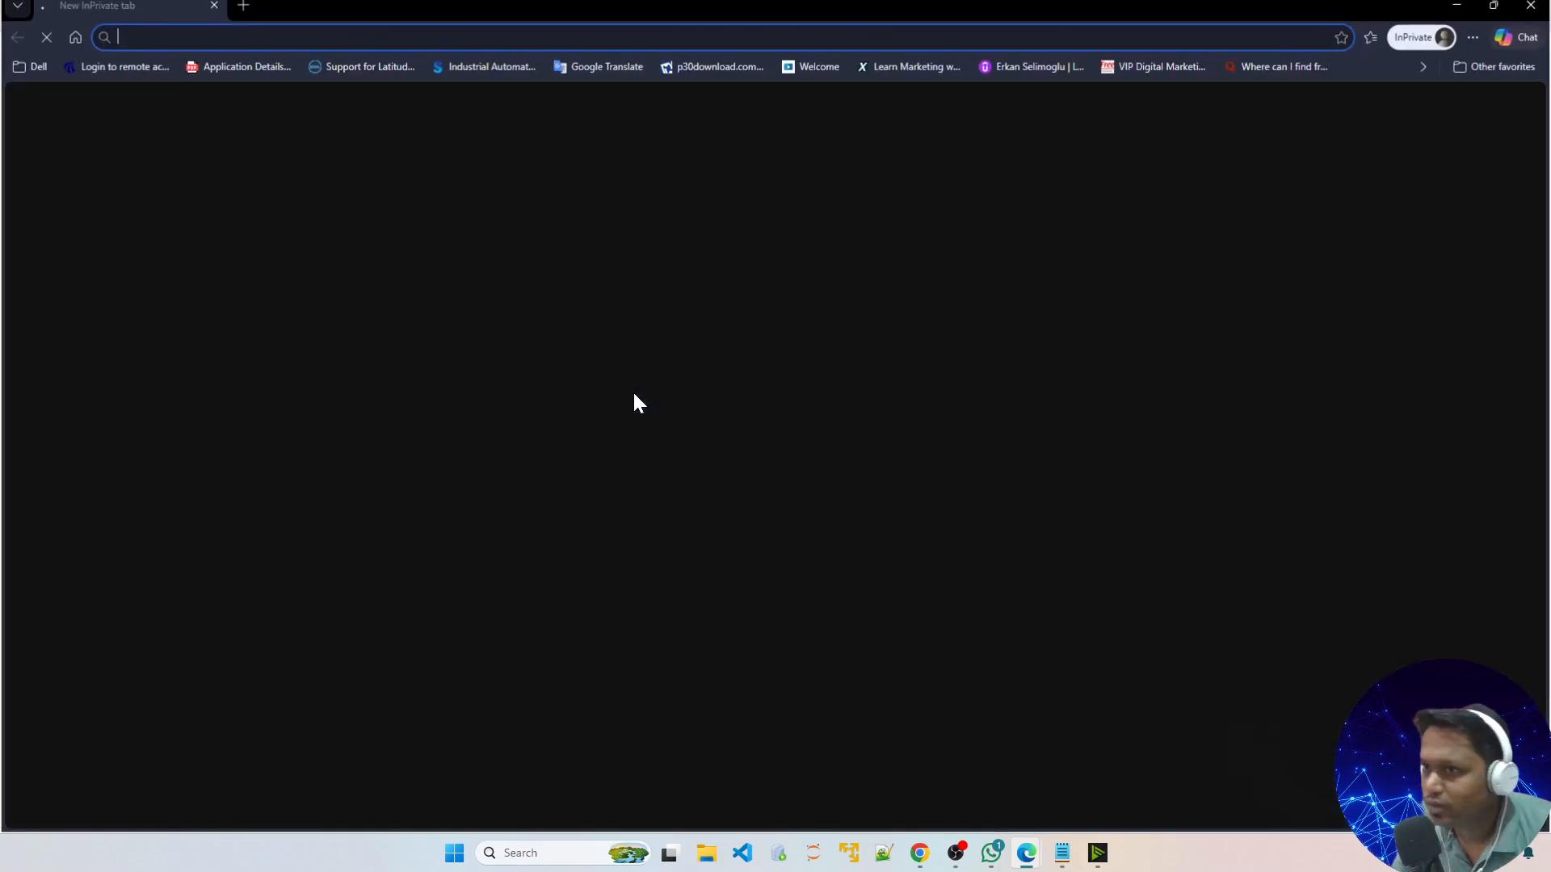
pyautogui.hotkey('ctrl', 'v')
pyautogui.press('Return')
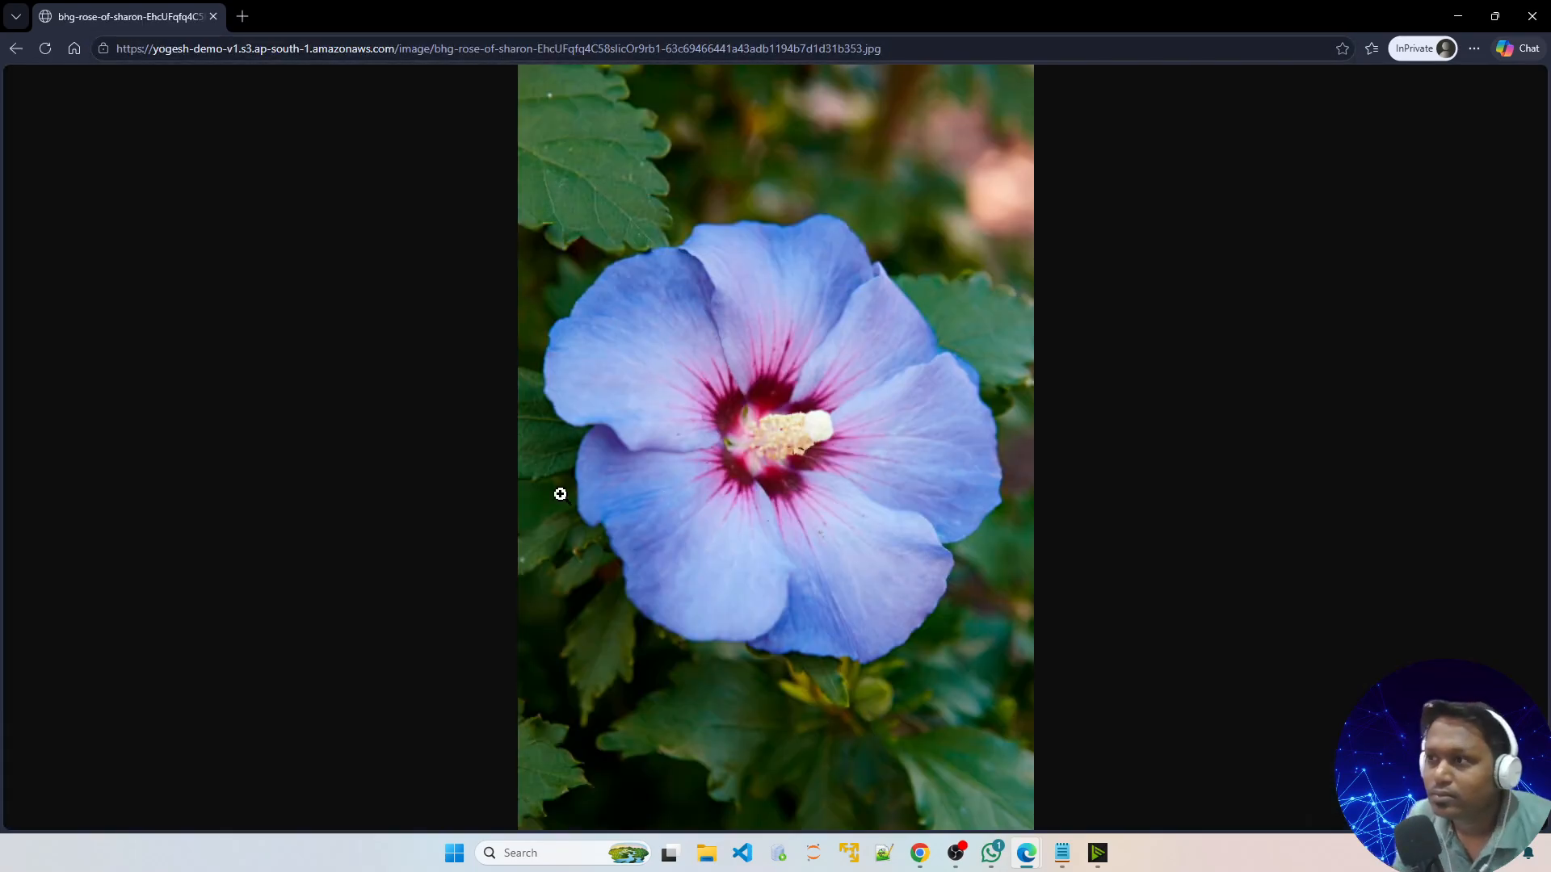
pyautogui.click(213, 16)
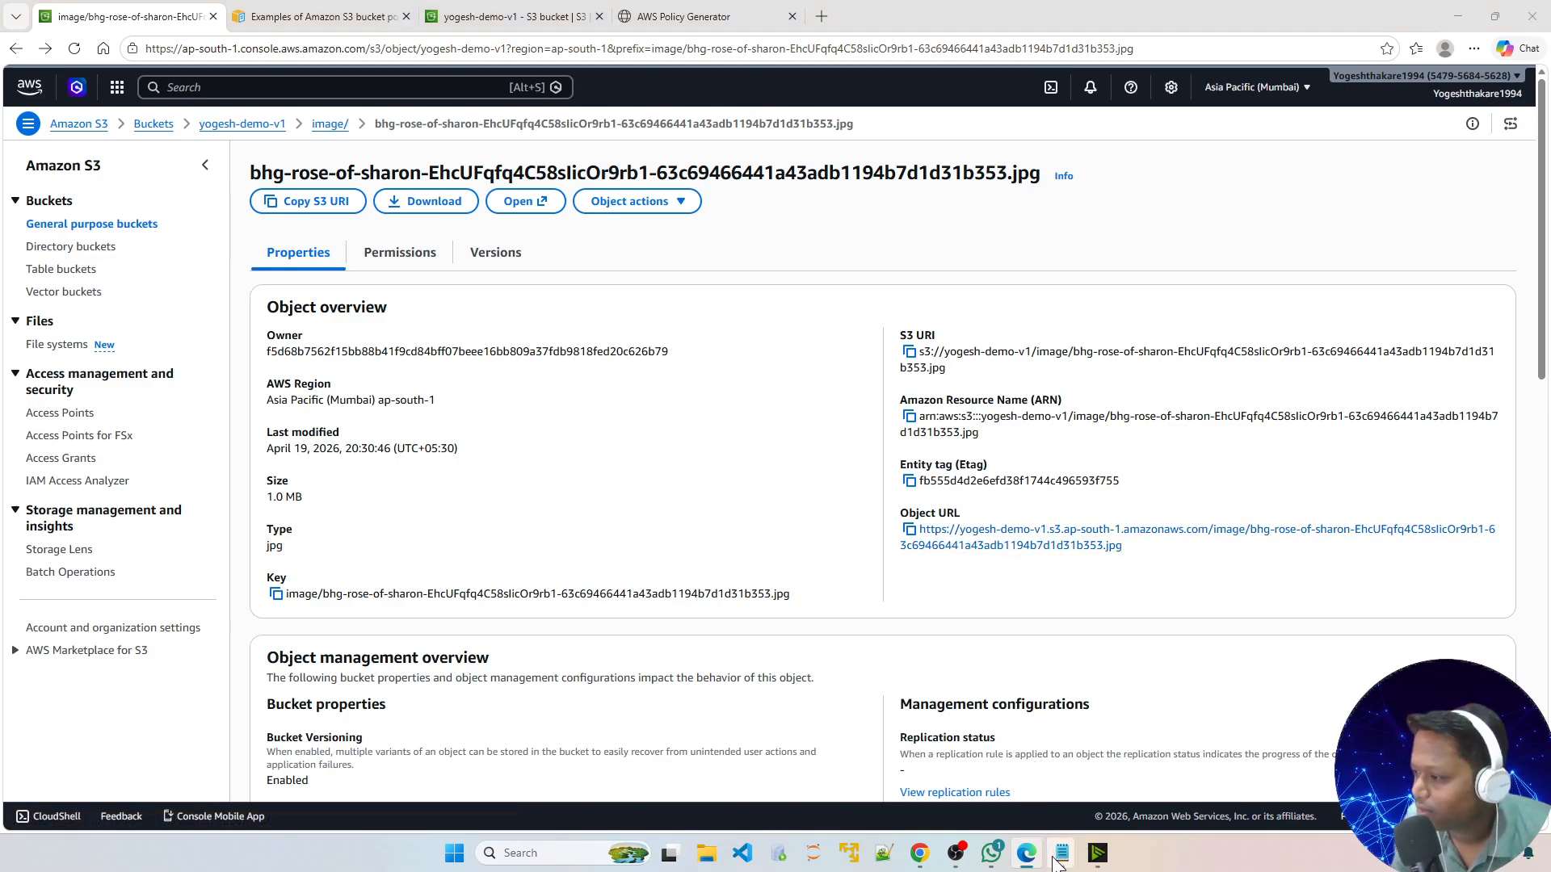
# Switch to the aws deA.md notes in Notepad, read the AWS Policy Generator explanation and widen the notes window
pyautogui.moveTo(1062, 853)
pyautogui.click(1042, 779)
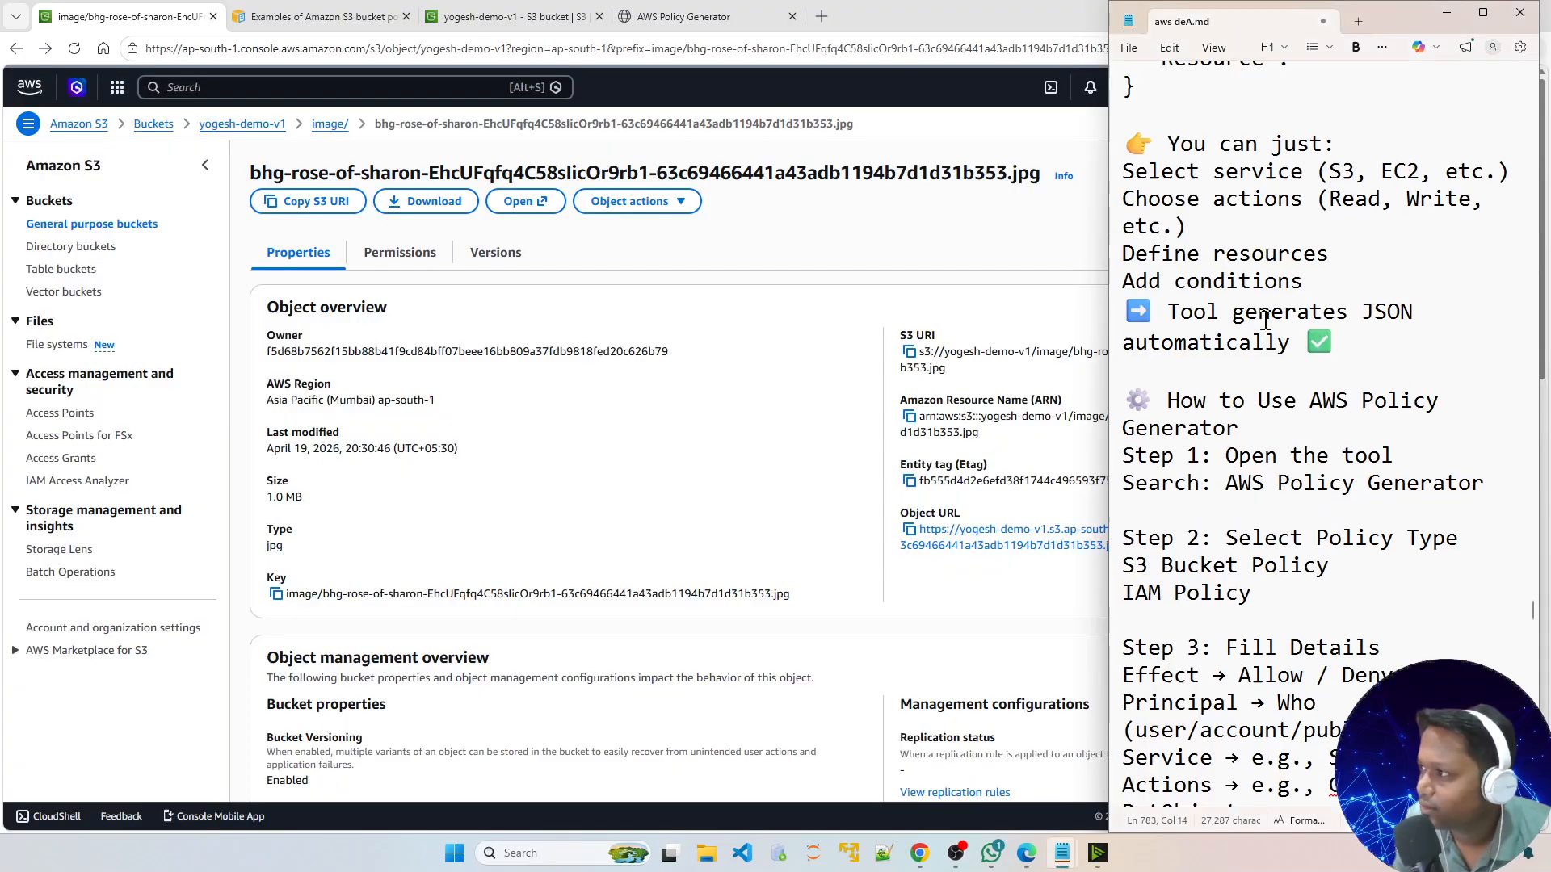
pyautogui.scroll(6, 1265, 319)
pyautogui.scroll(3, 1266, 320)
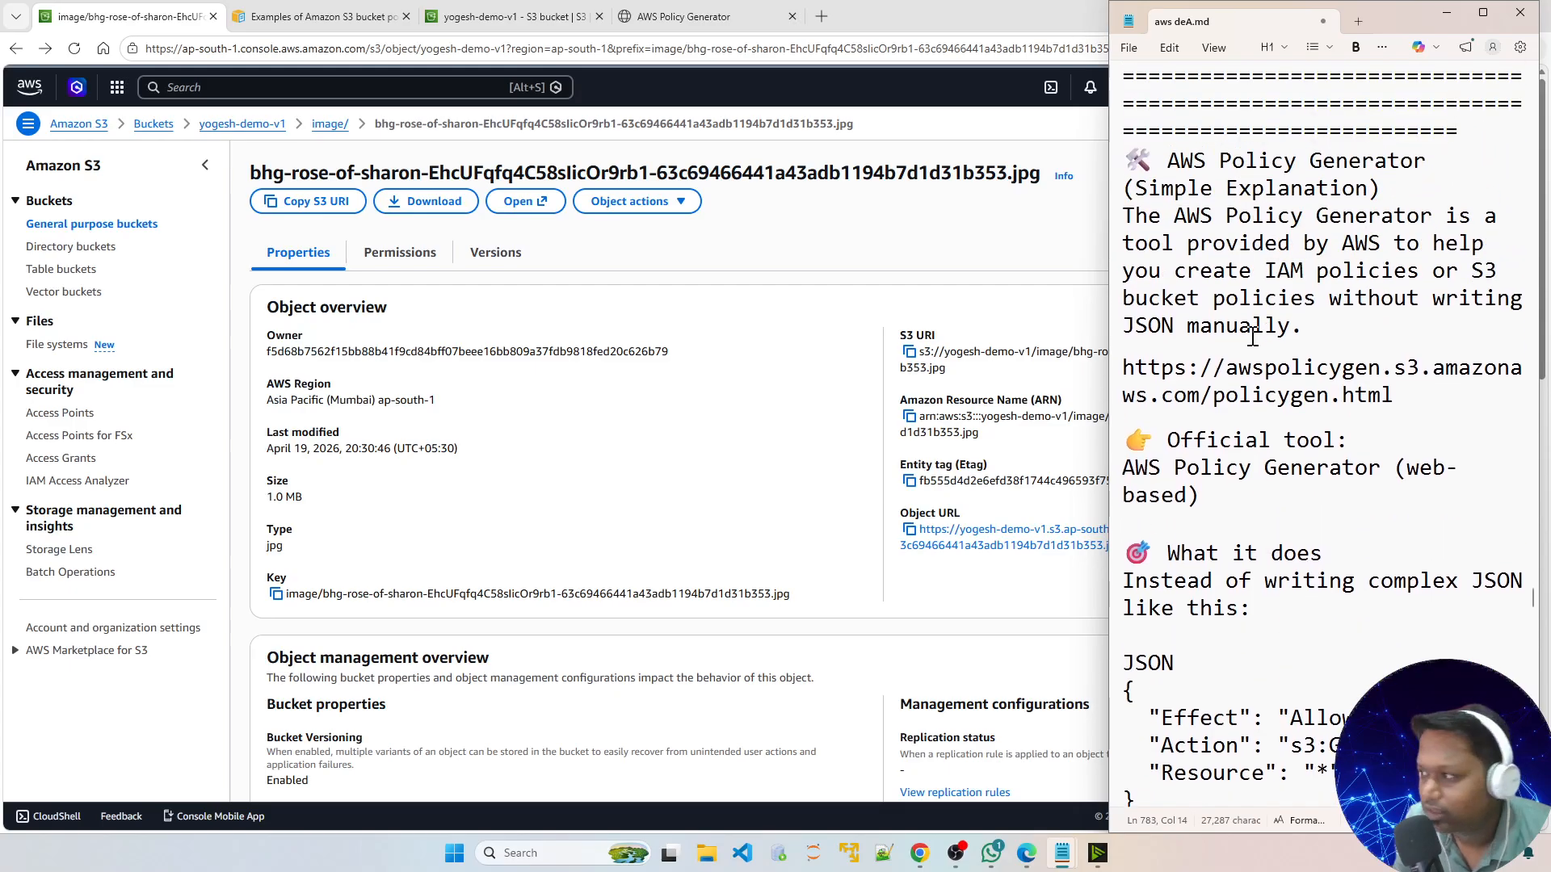
pyautogui.scroll(-1, 1229, 367)
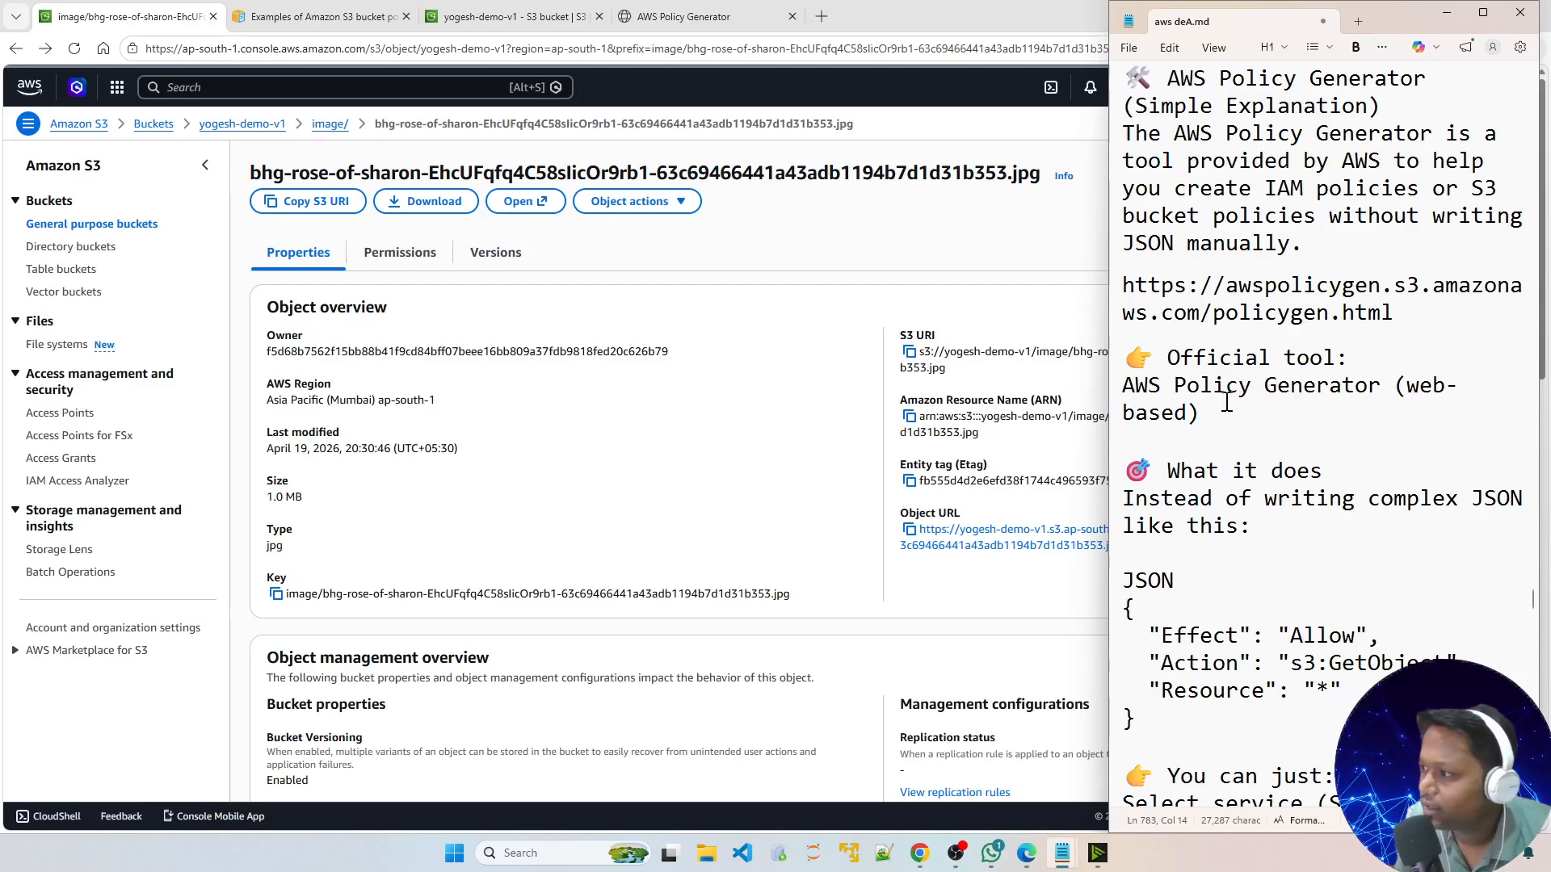
pyautogui.scroll(-3, 1226, 401)
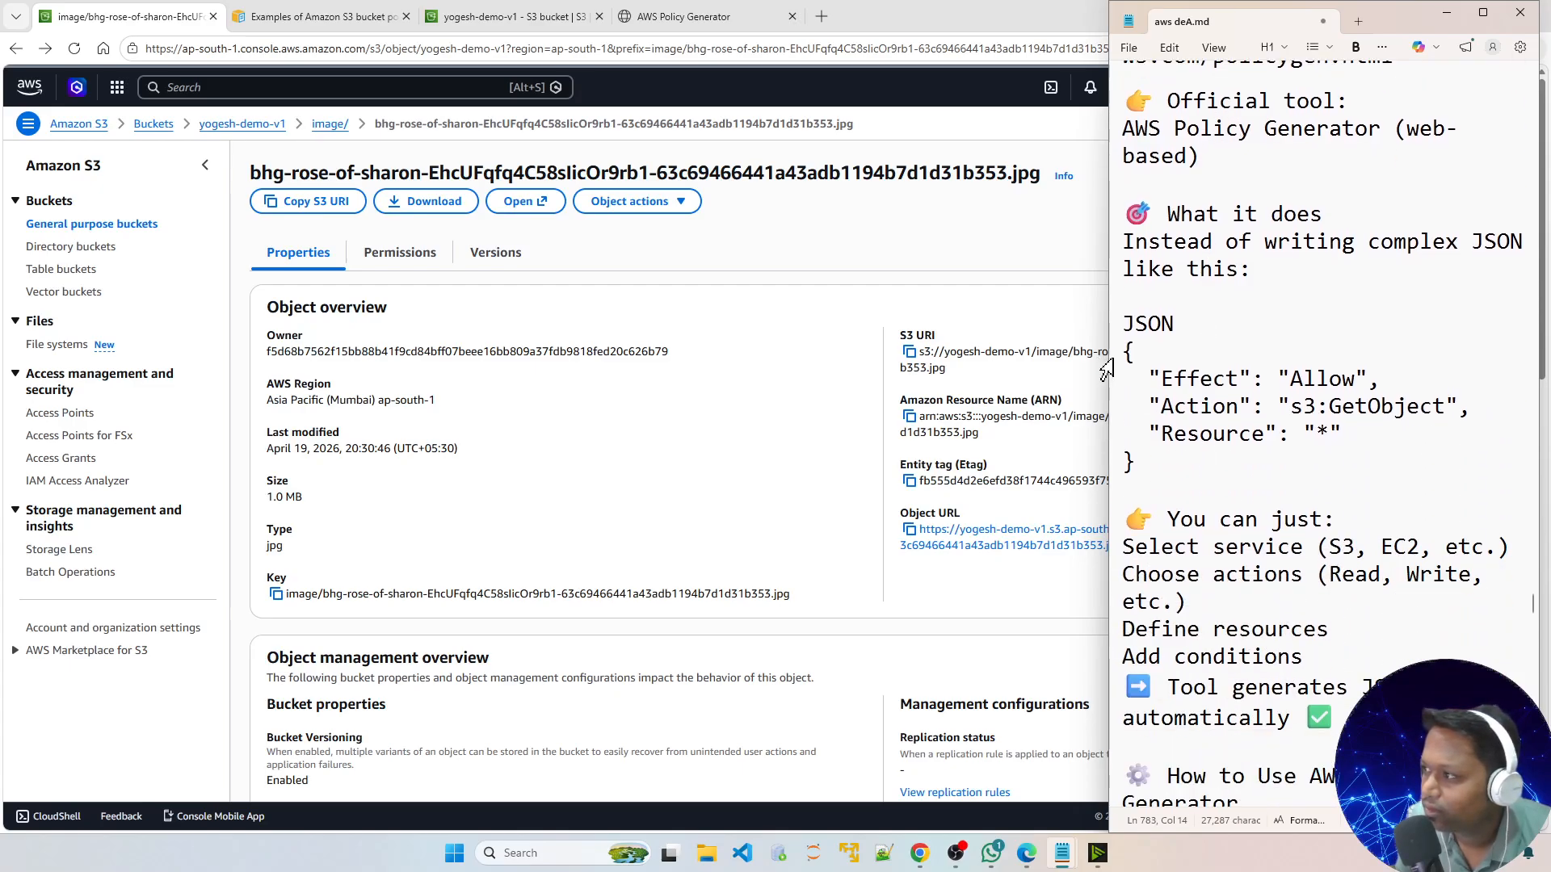
pyautogui.moveTo(1106, 370); pyautogui.dragTo(561, 449)
pyautogui.scroll(-5, 894, 440)
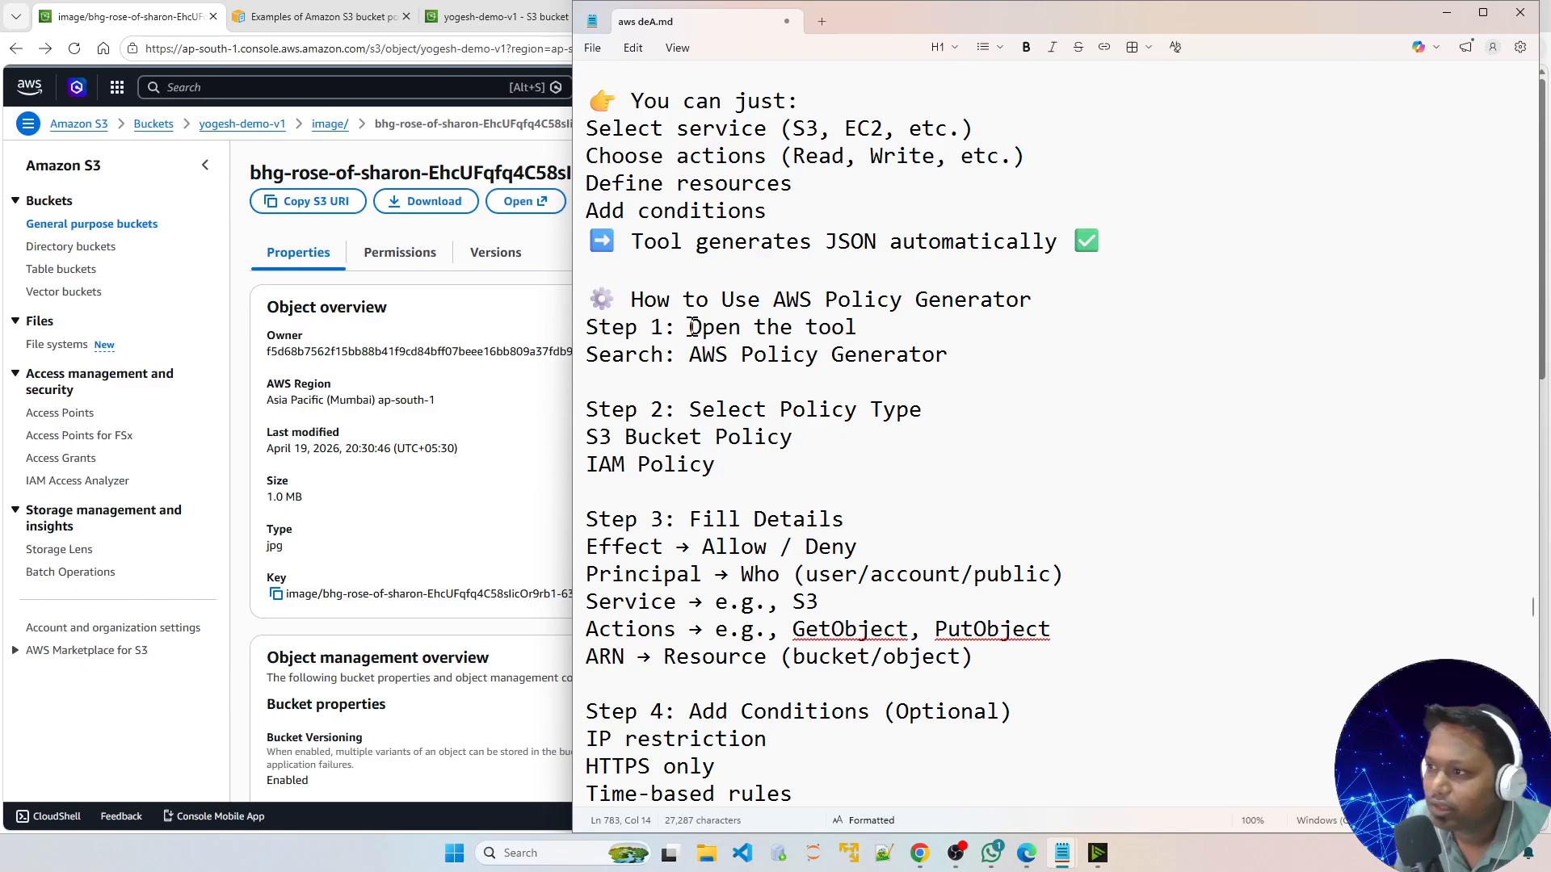
# Review steps 1 and 2 of the Policy Generator instructions, highlighting the opening of the tool and the S3 Bucket and IAM policy types
pyautogui.moveTo(693, 327); pyautogui.dragTo(858, 327)
pyautogui.click(709, 369)
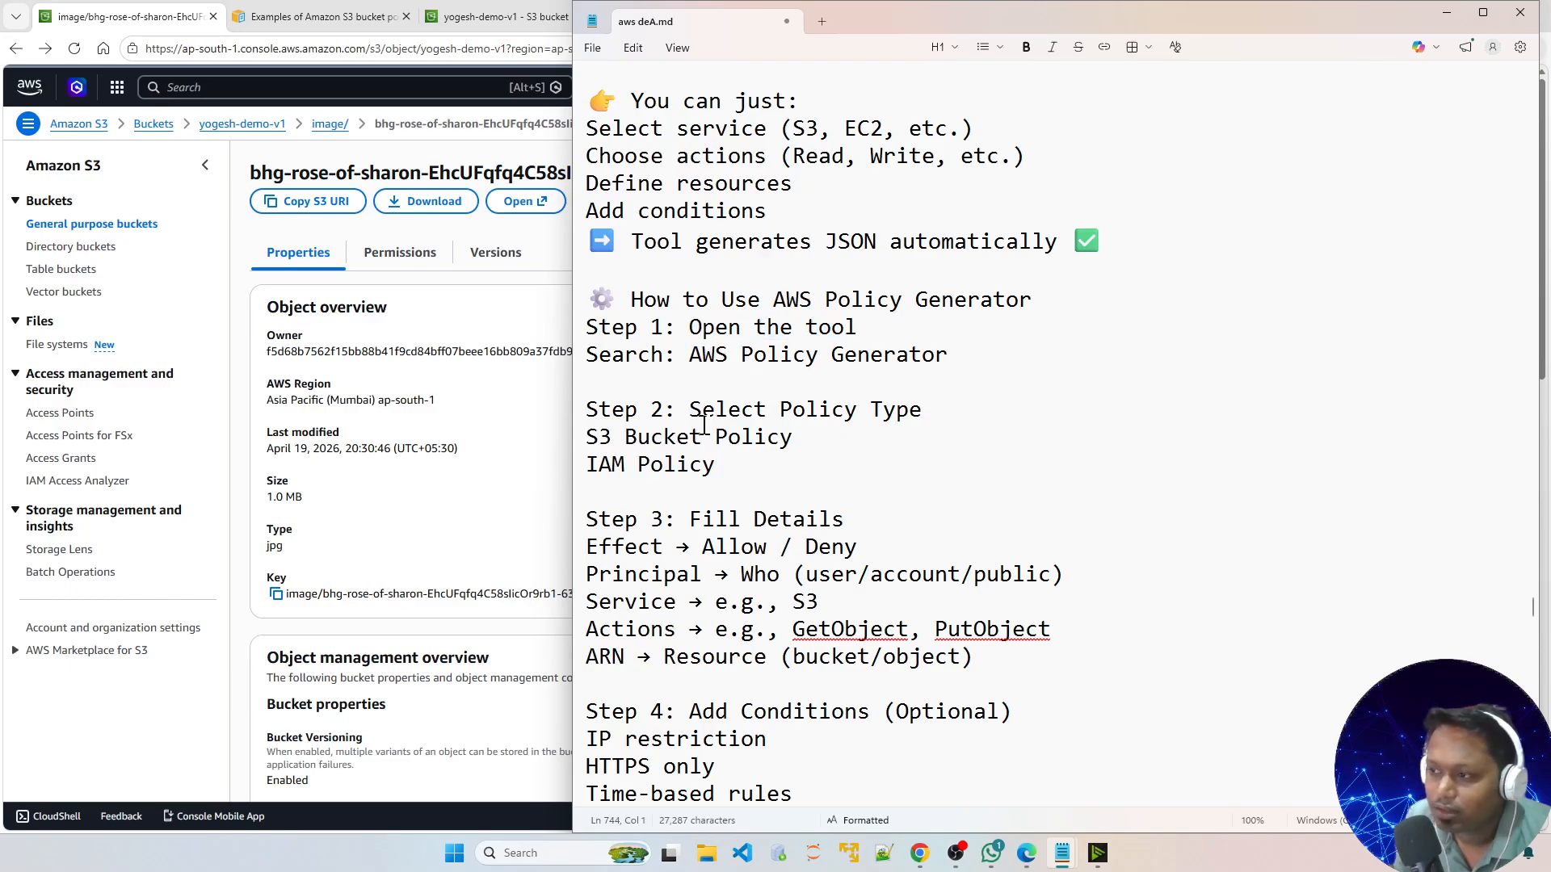
pyautogui.moveTo(587, 436); pyautogui.dragTo(804, 443)
pyautogui.click(719, 465)
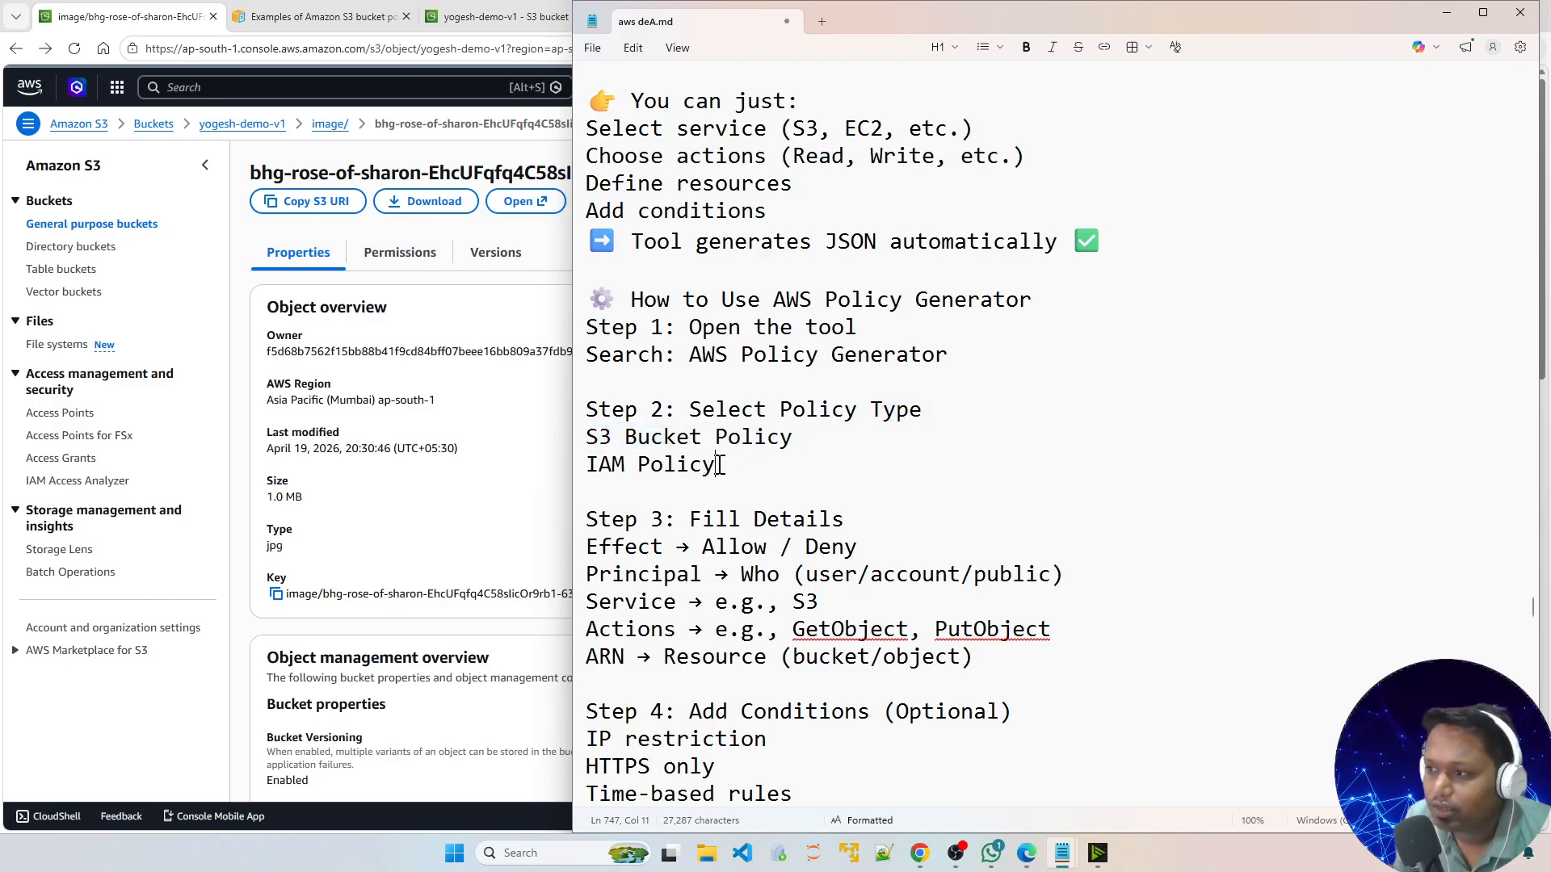
pyautogui.moveTo(719, 465); pyautogui.dragTo(626, 469)
pyautogui.click(838, 460)
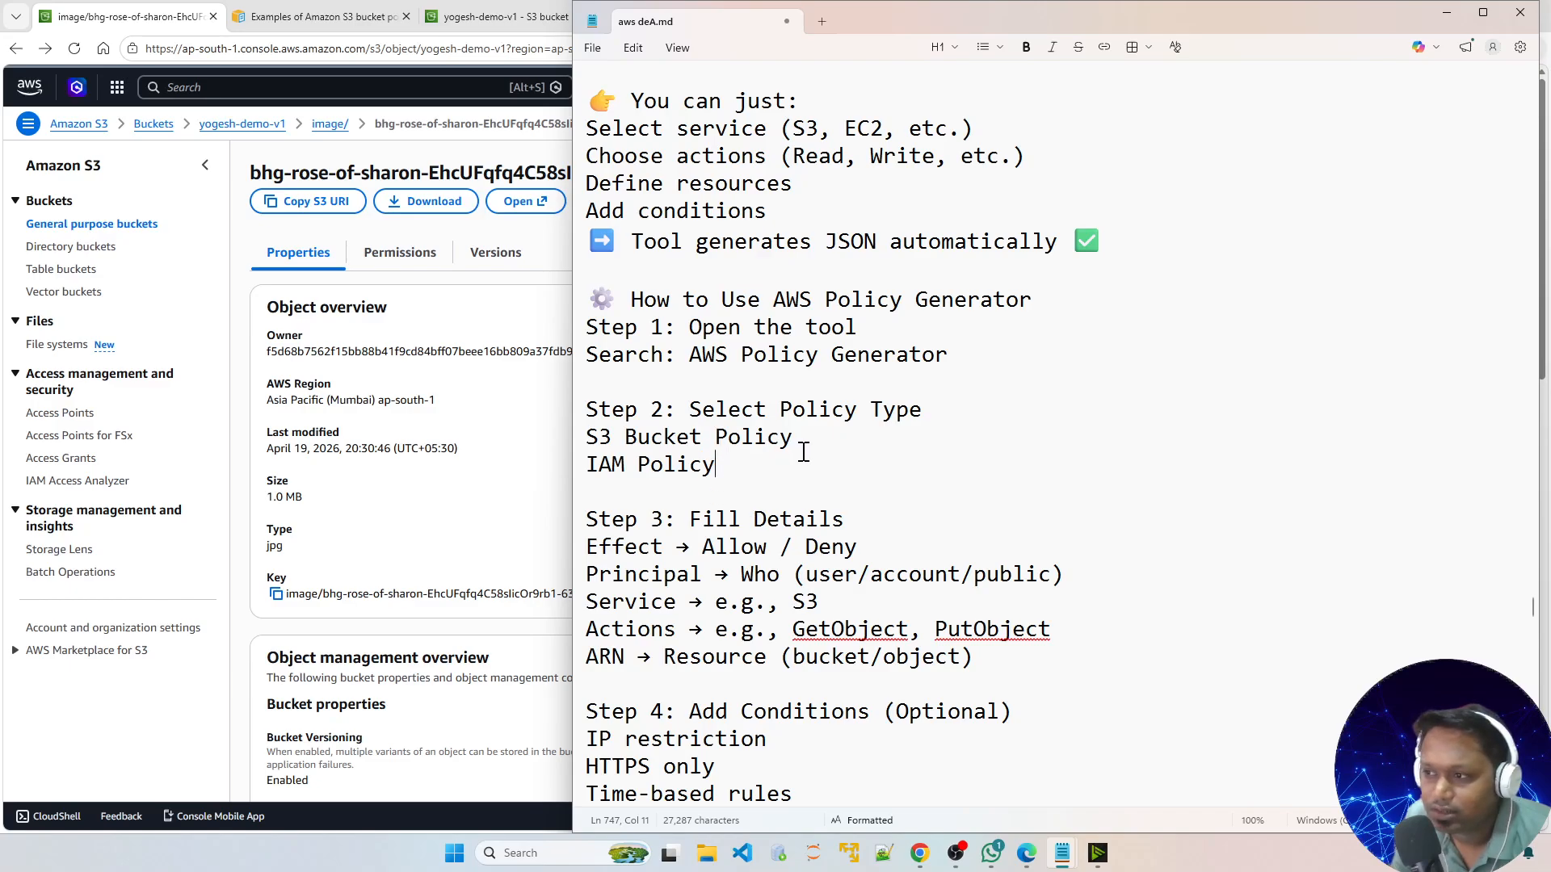
# Review step 3, Fill Details, highlighting the effect, the principal options and the service line
pyautogui.scroll(-1, 803, 549)
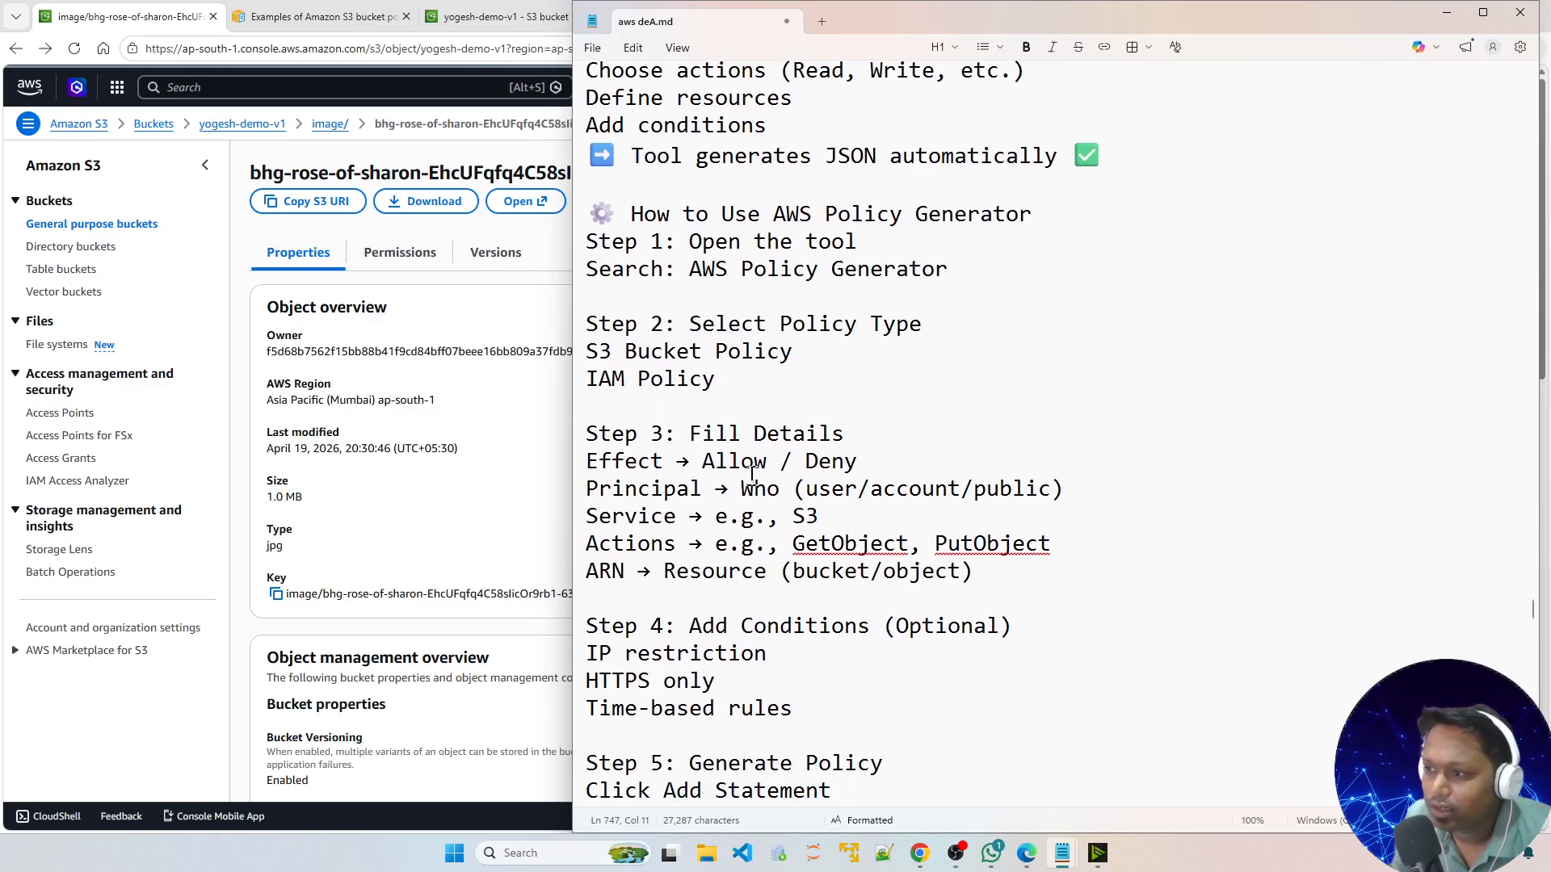
pyautogui.tripleClick(595, 465)
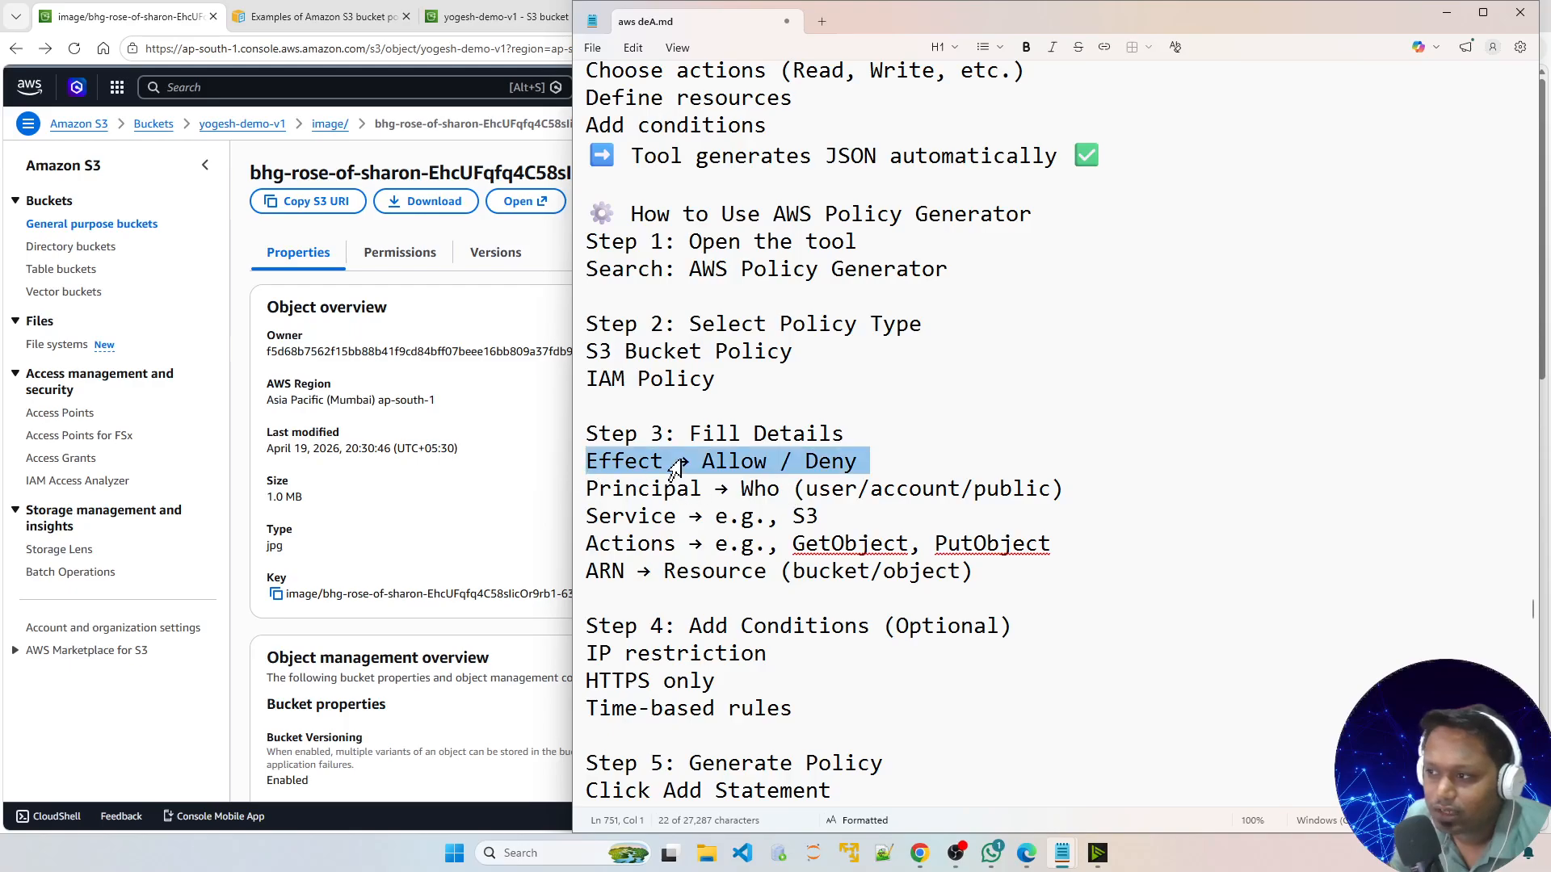
pyautogui.click(740, 489)
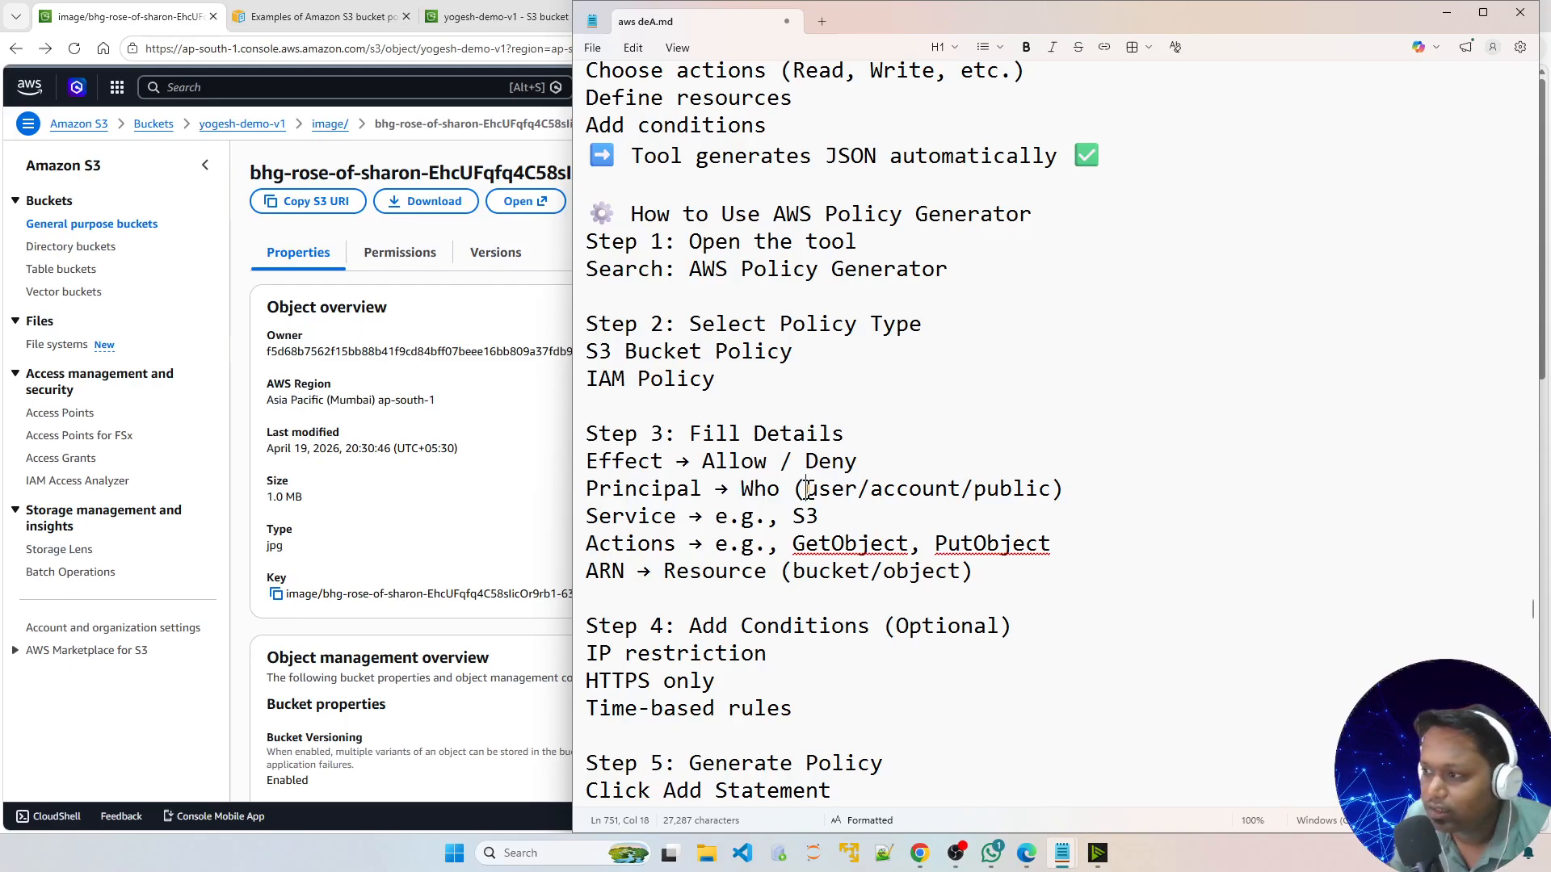
pyautogui.moveTo(806, 489); pyautogui.dragTo(1050, 490)
pyautogui.click(855, 533)
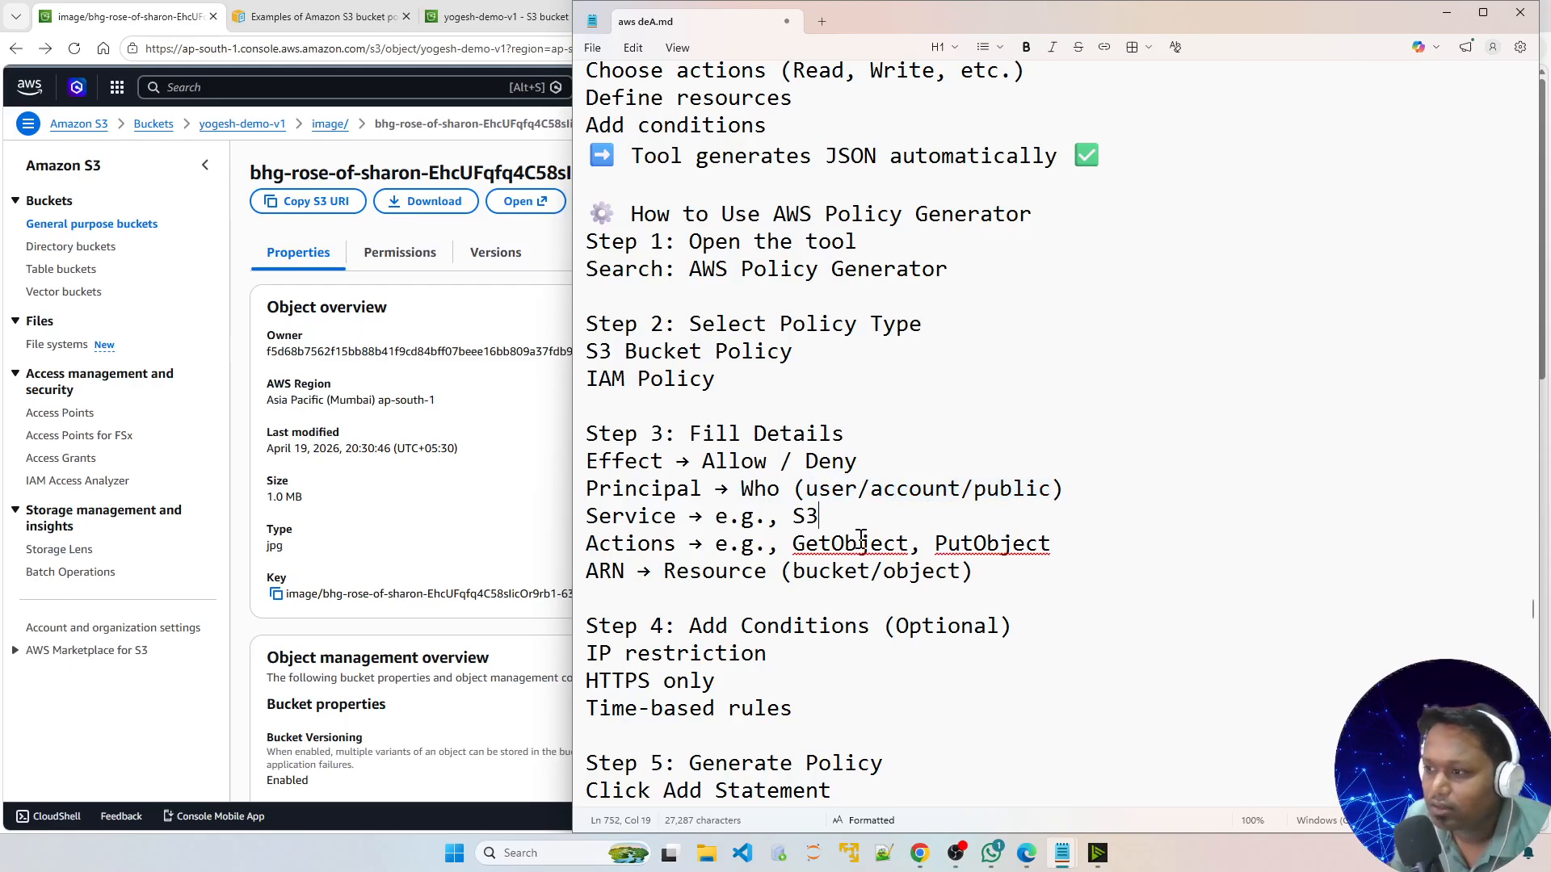
pyautogui.tripleClick(596, 519)
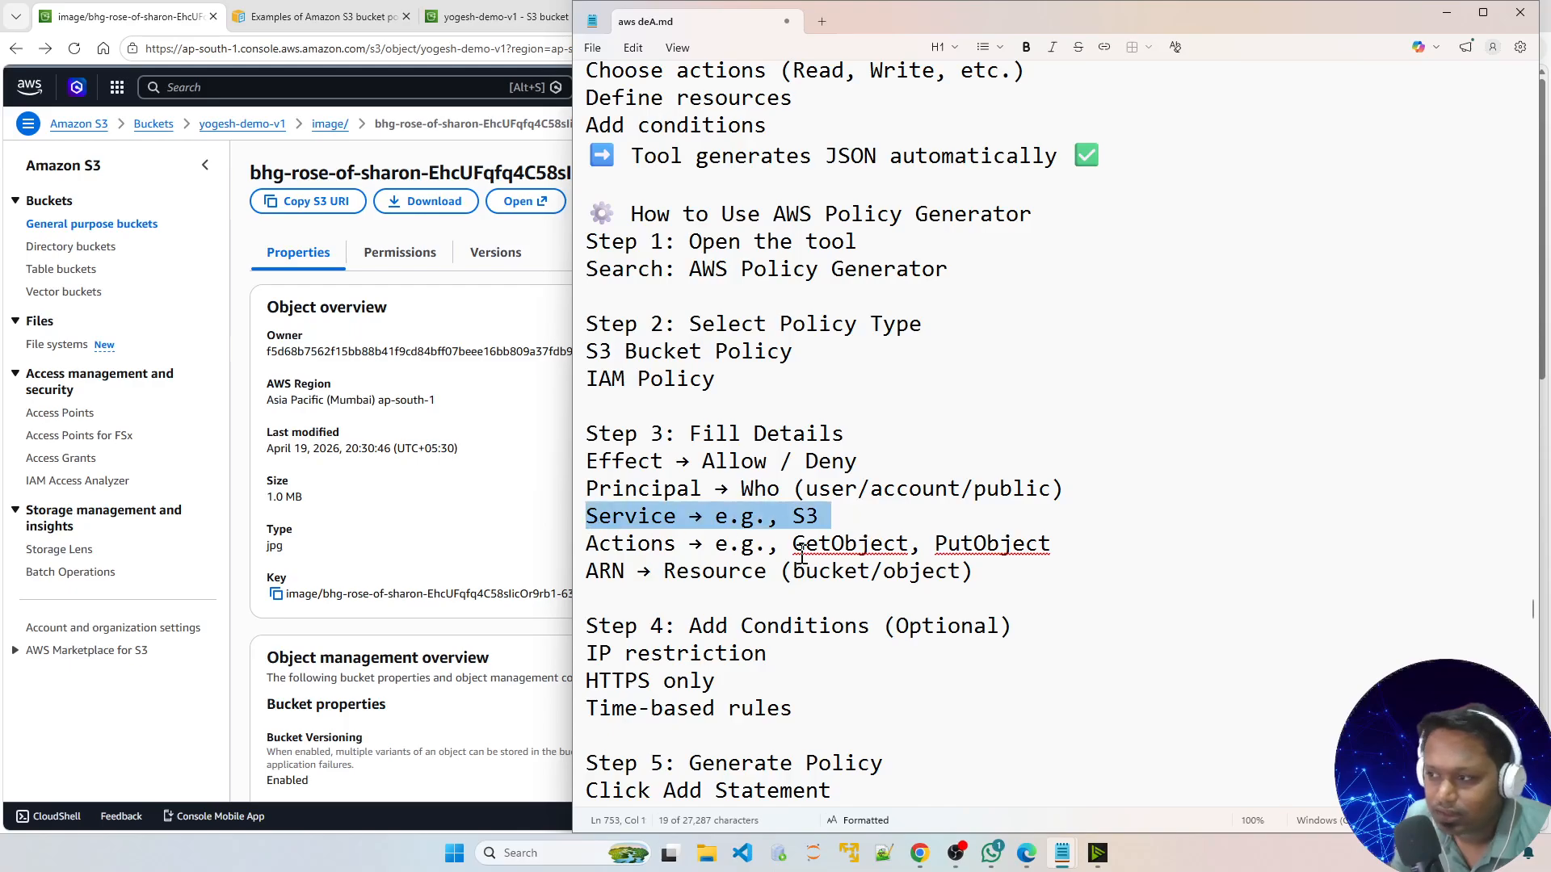
pyautogui.click(765, 550)
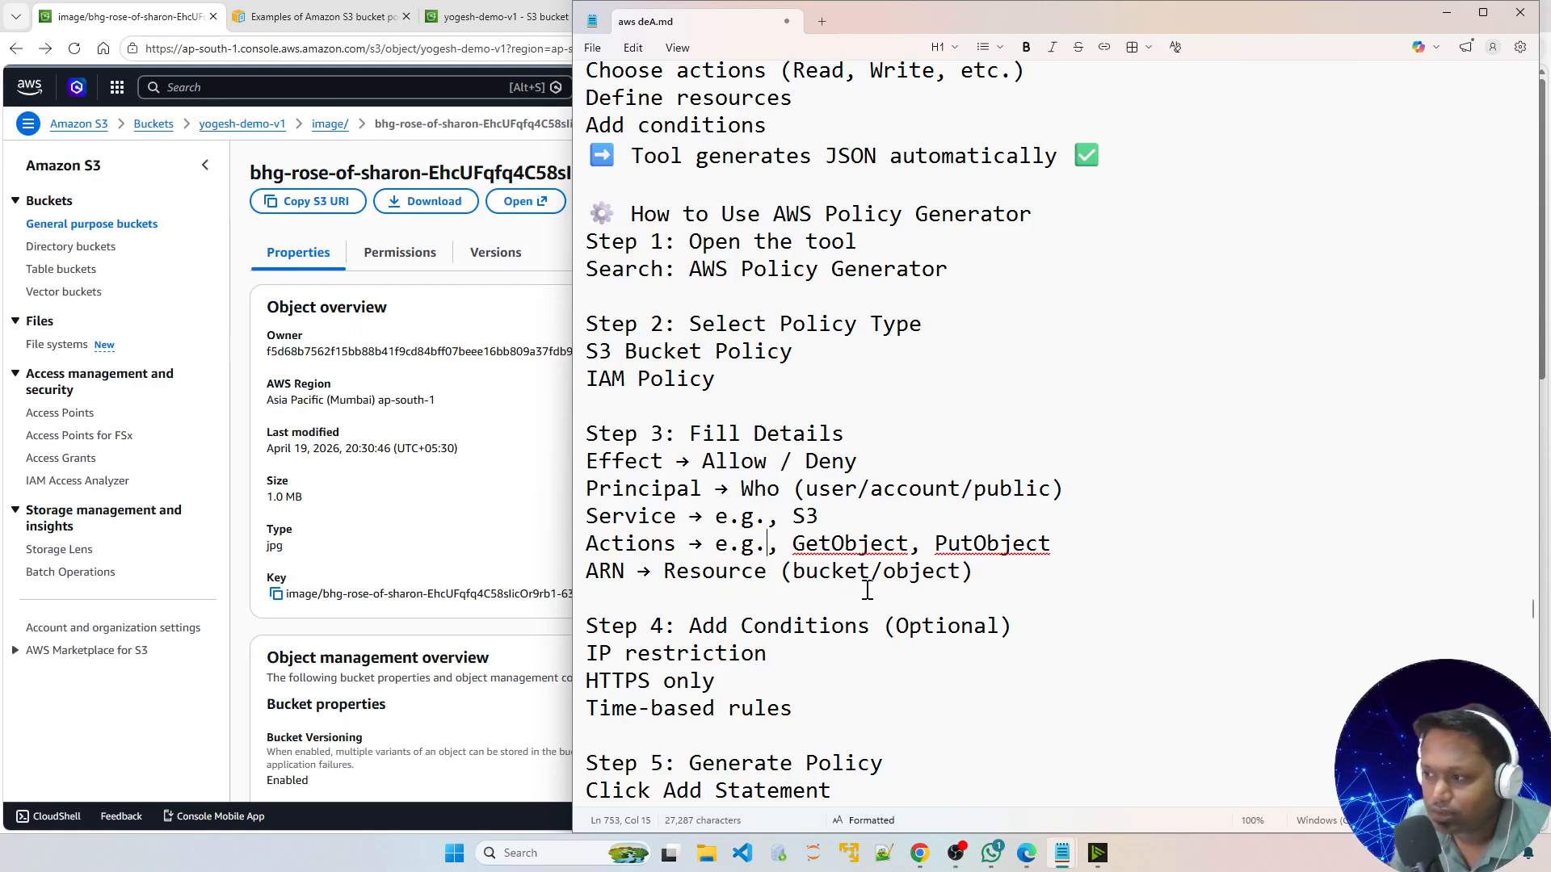
# Review the optional conditions in step 4, highlighting the HTTPS only and Time-based rules lines
pyautogui.scroll(-1, 812, 663)
pyautogui.scroll(-2, 812, 663)
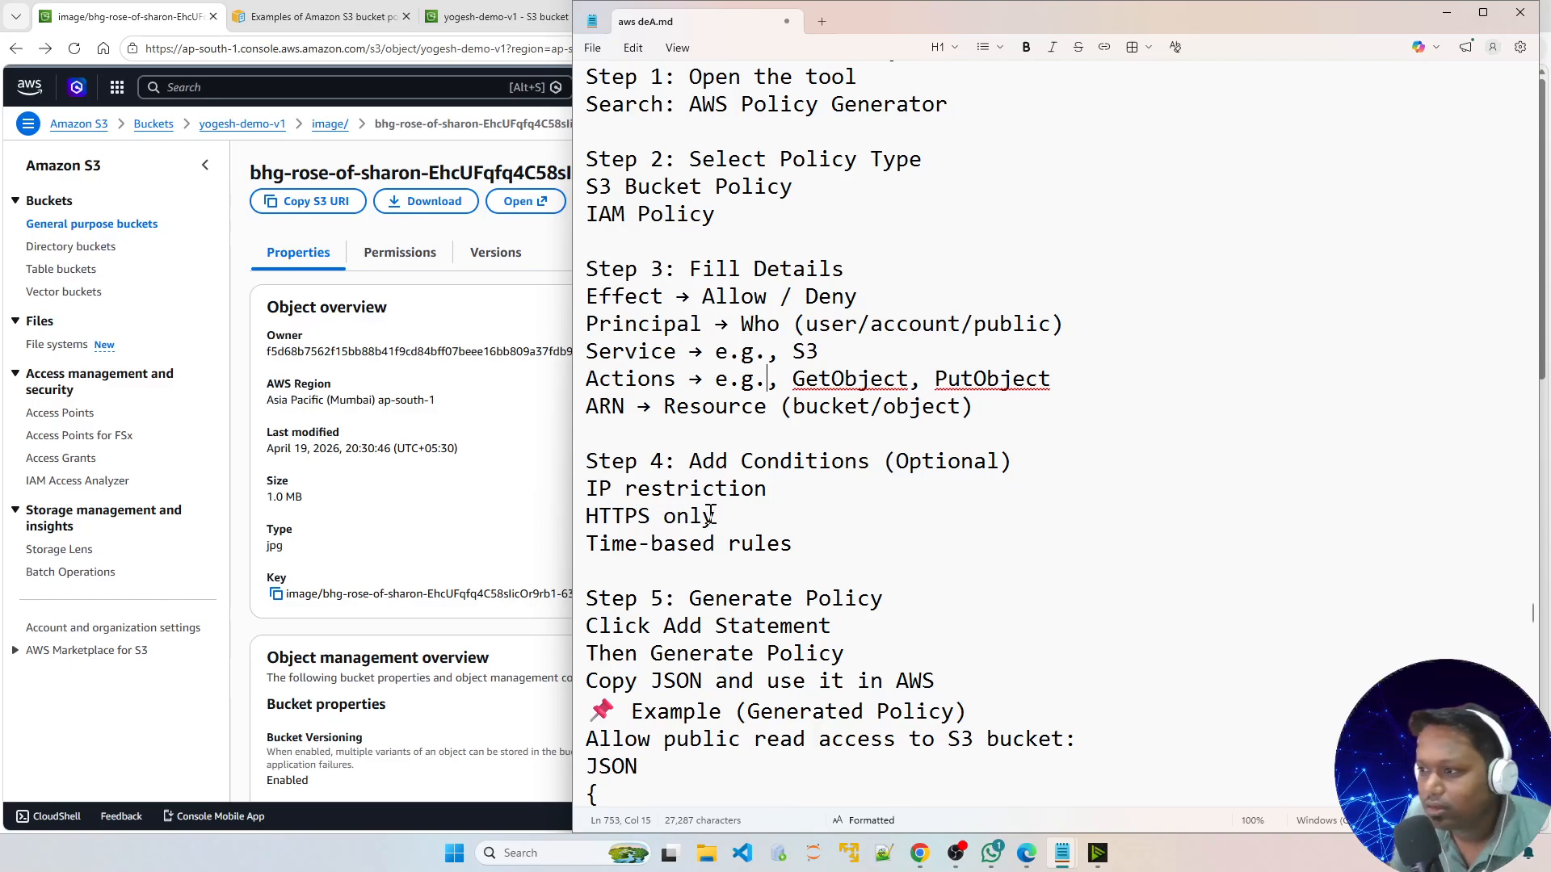
pyautogui.moveTo(716, 516); pyautogui.dragTo(589, 529)
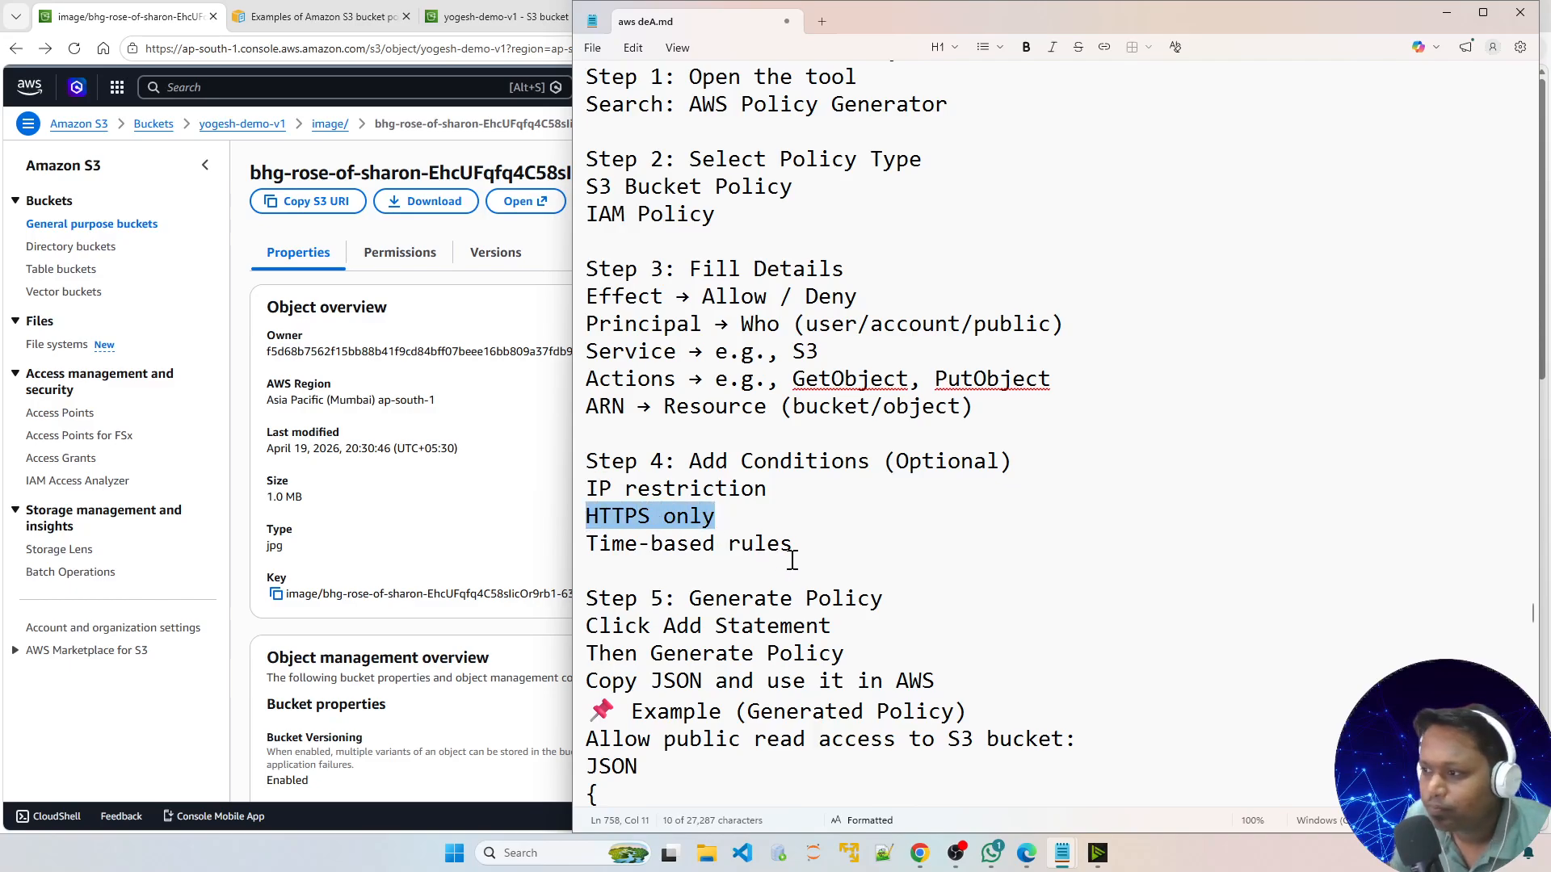
pyautogui.moveTo(798, 547); pyautogui.dragTo(586, 547)
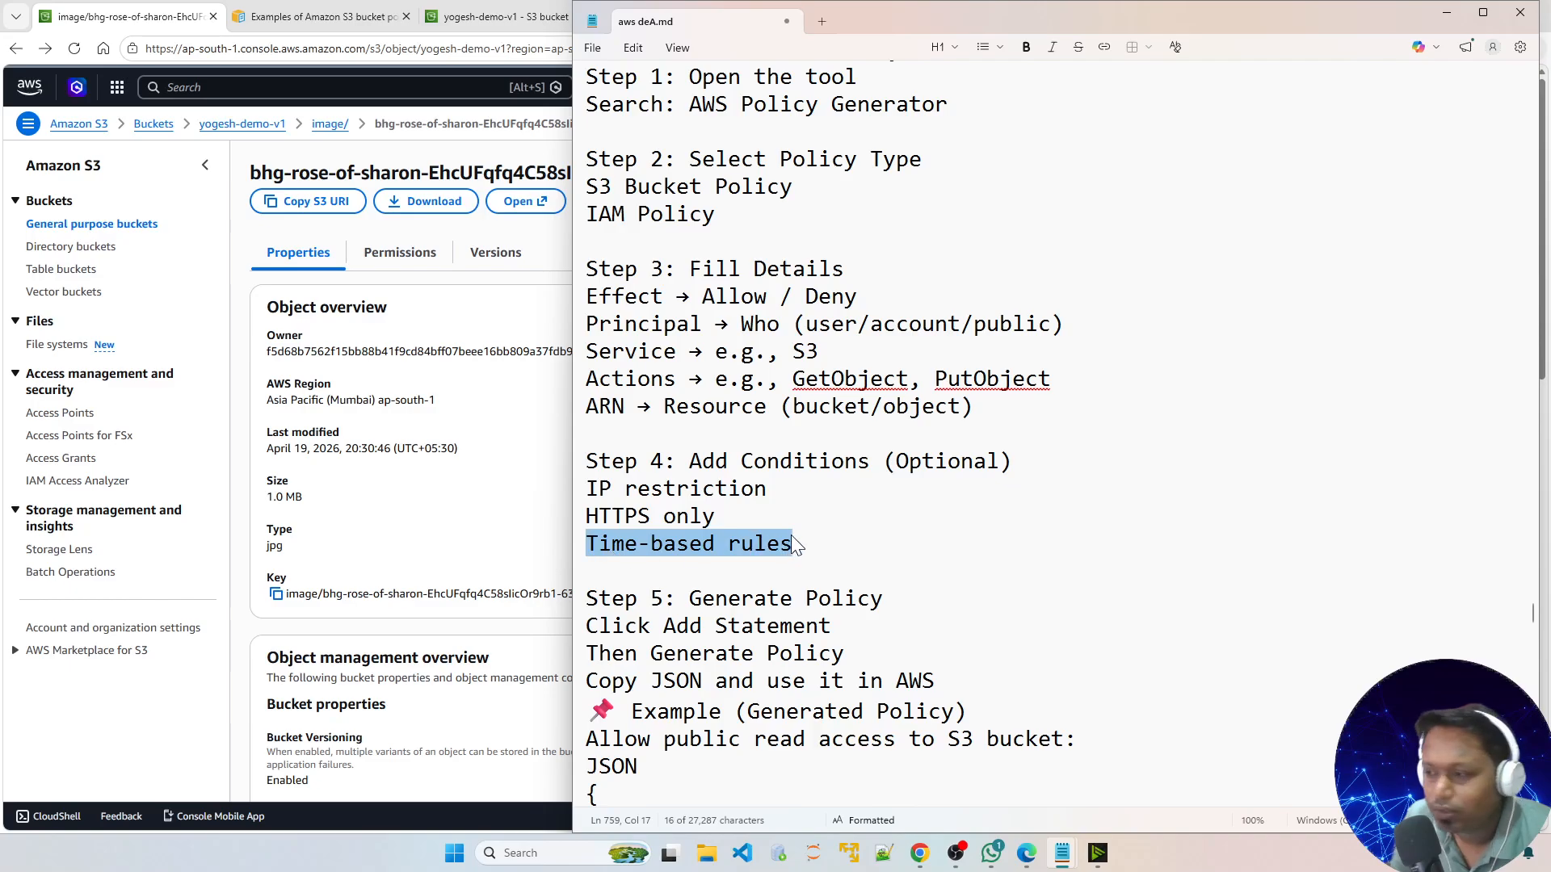
pyautogui.click(827, 506)
# Read step 5 on generating the policy, the example public-read JSON and the Best Practices list in the notes
pyautogui.scroll(-2, 773, 495)
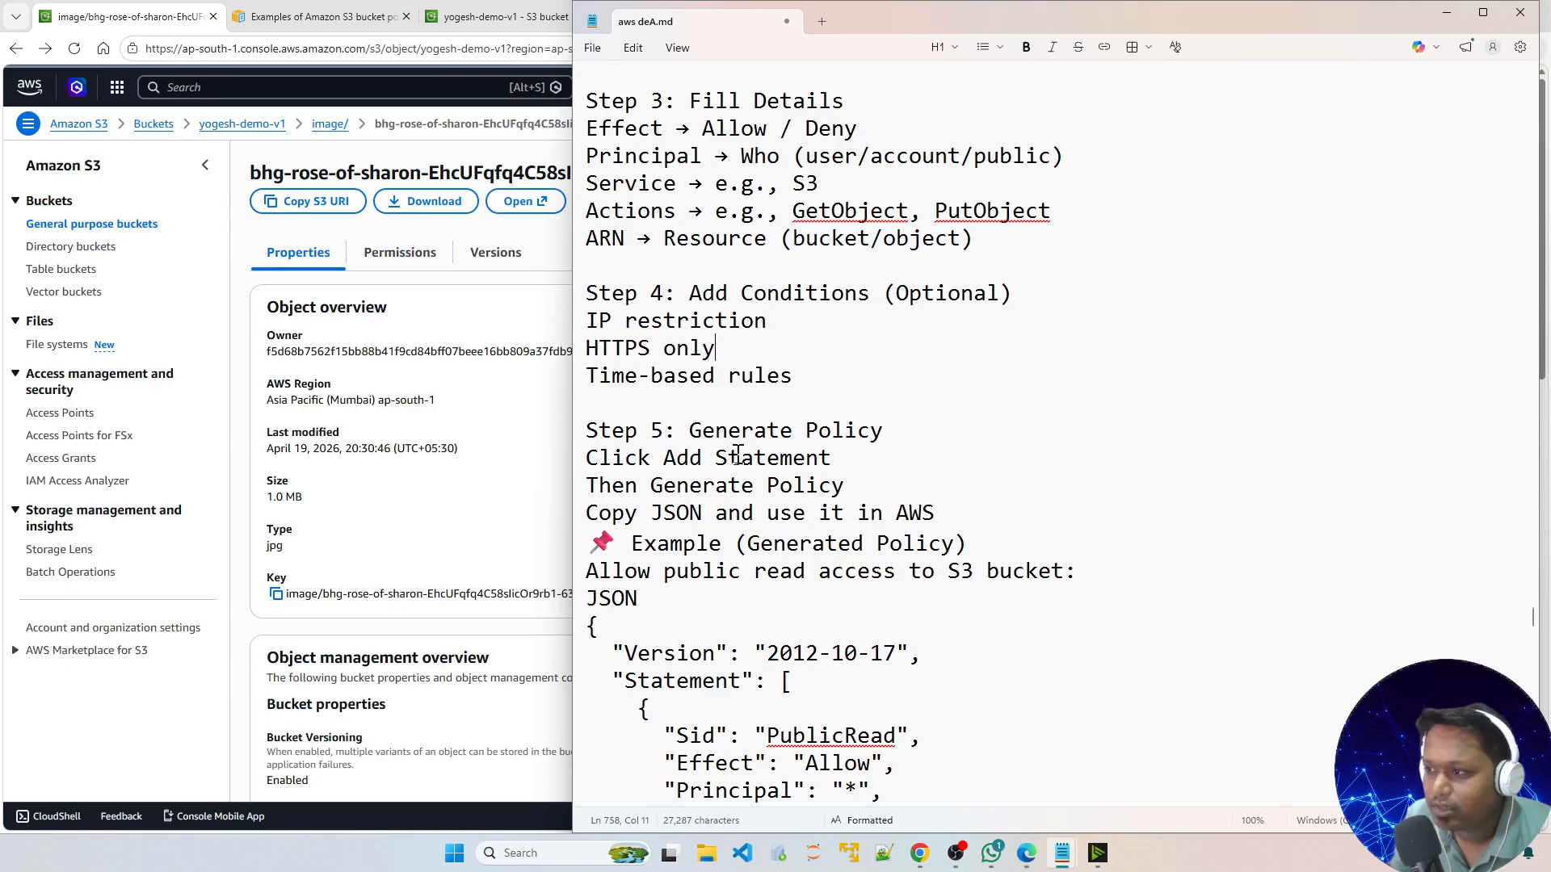
pyautogui.scroll(-1, 819, 634)
pyautogui.scroll(-5, 819, 639)
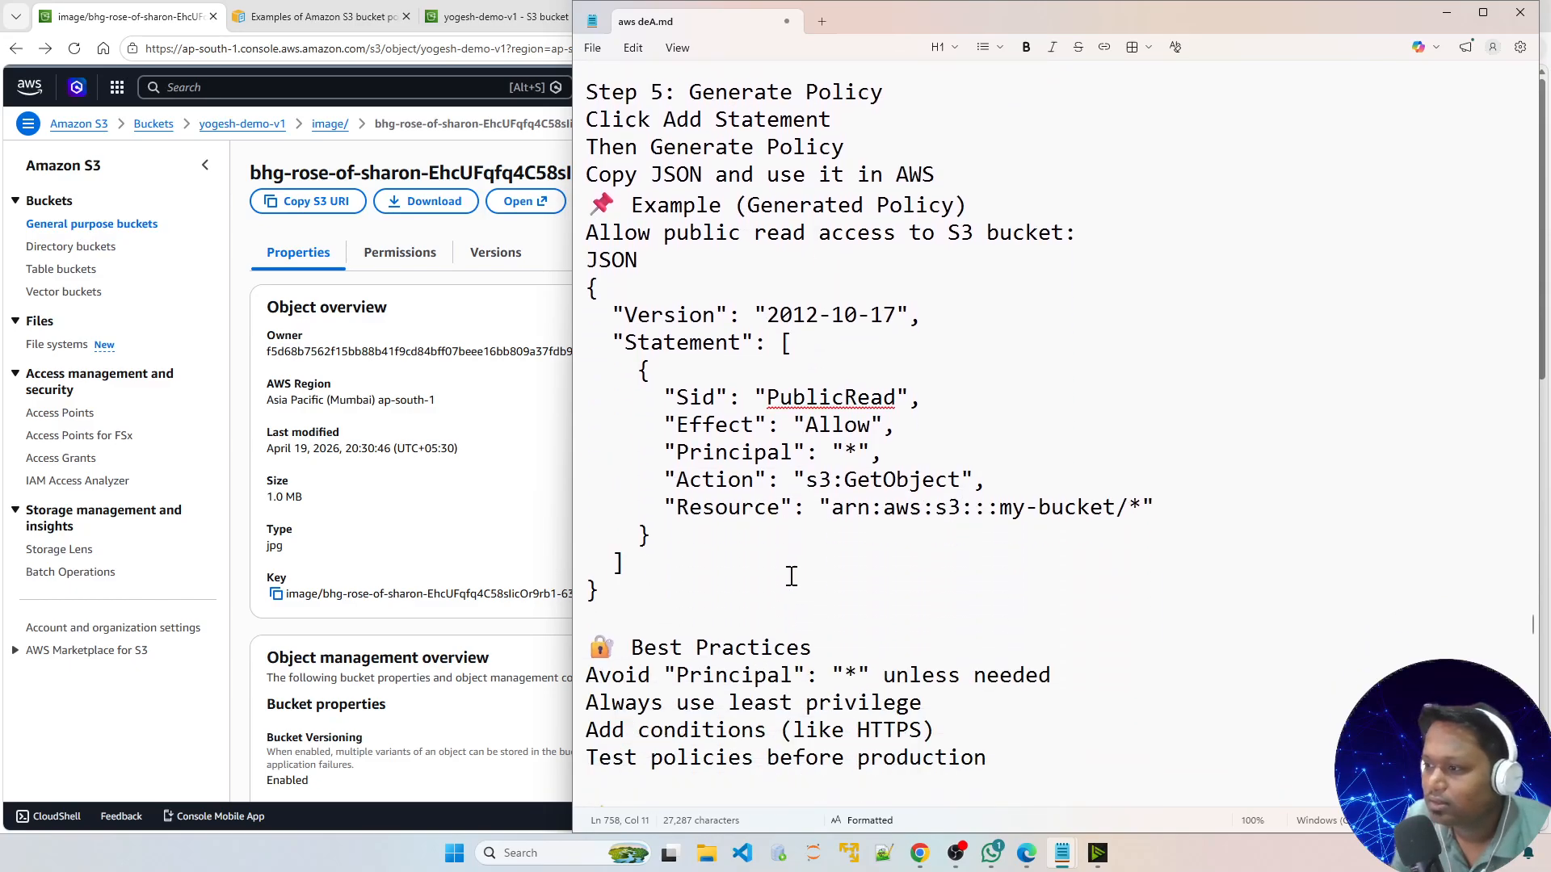
pyautogui.scroll(-2, 803, 533)
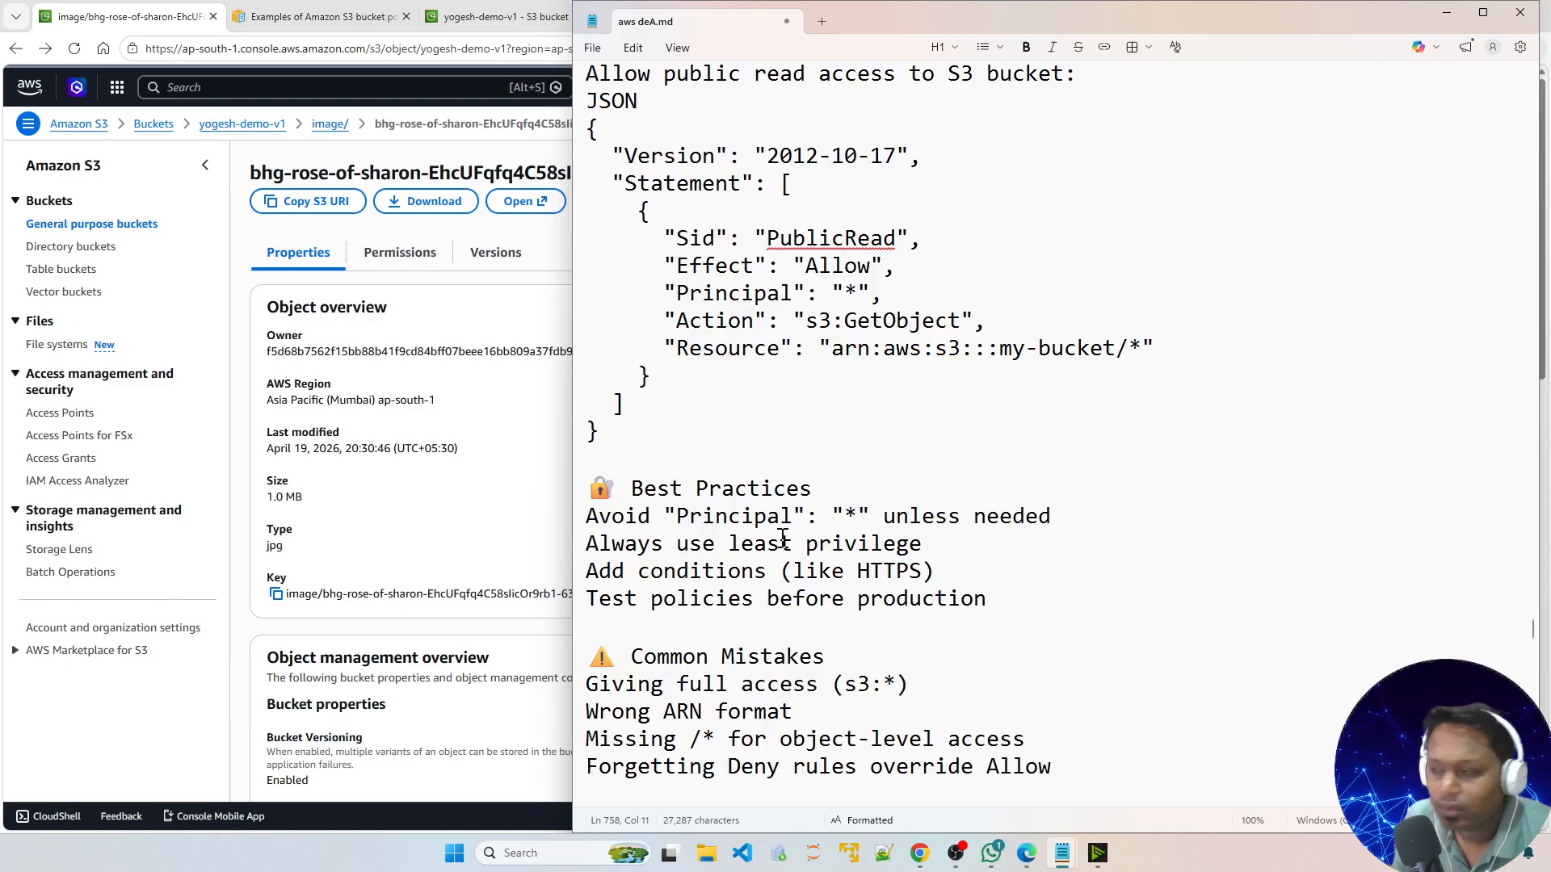
pyautogui.scroll(-1, 771, 535)
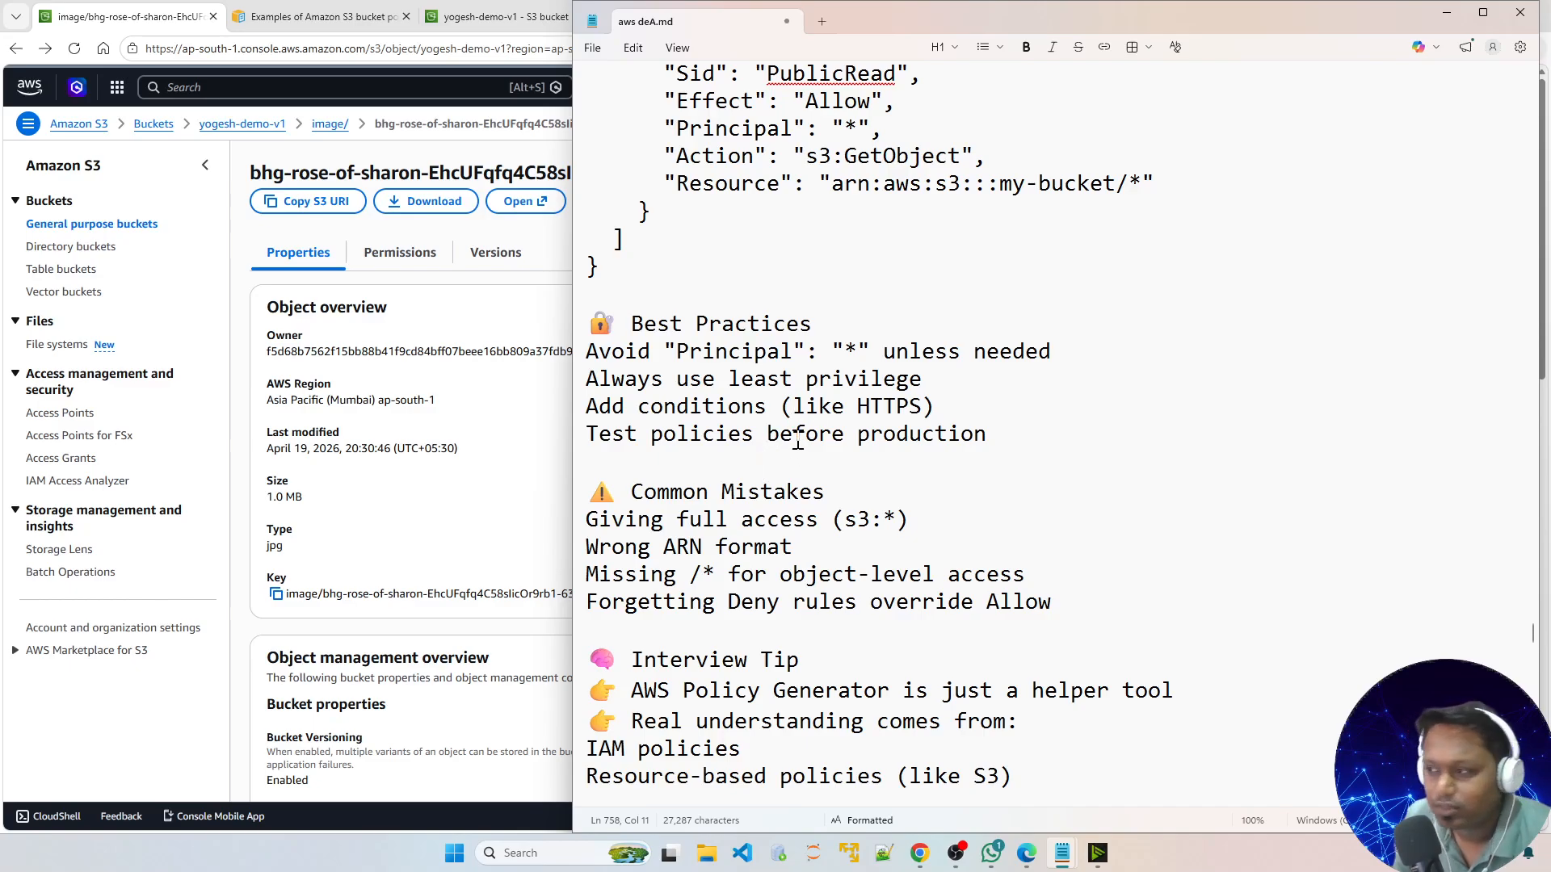
# Review the Common Mistakes, Interview Tip and Quick Summary notes, highlighting "is just a helper tool", and narrow the notes window
pyautogui.scroll(-2, 737, 482)
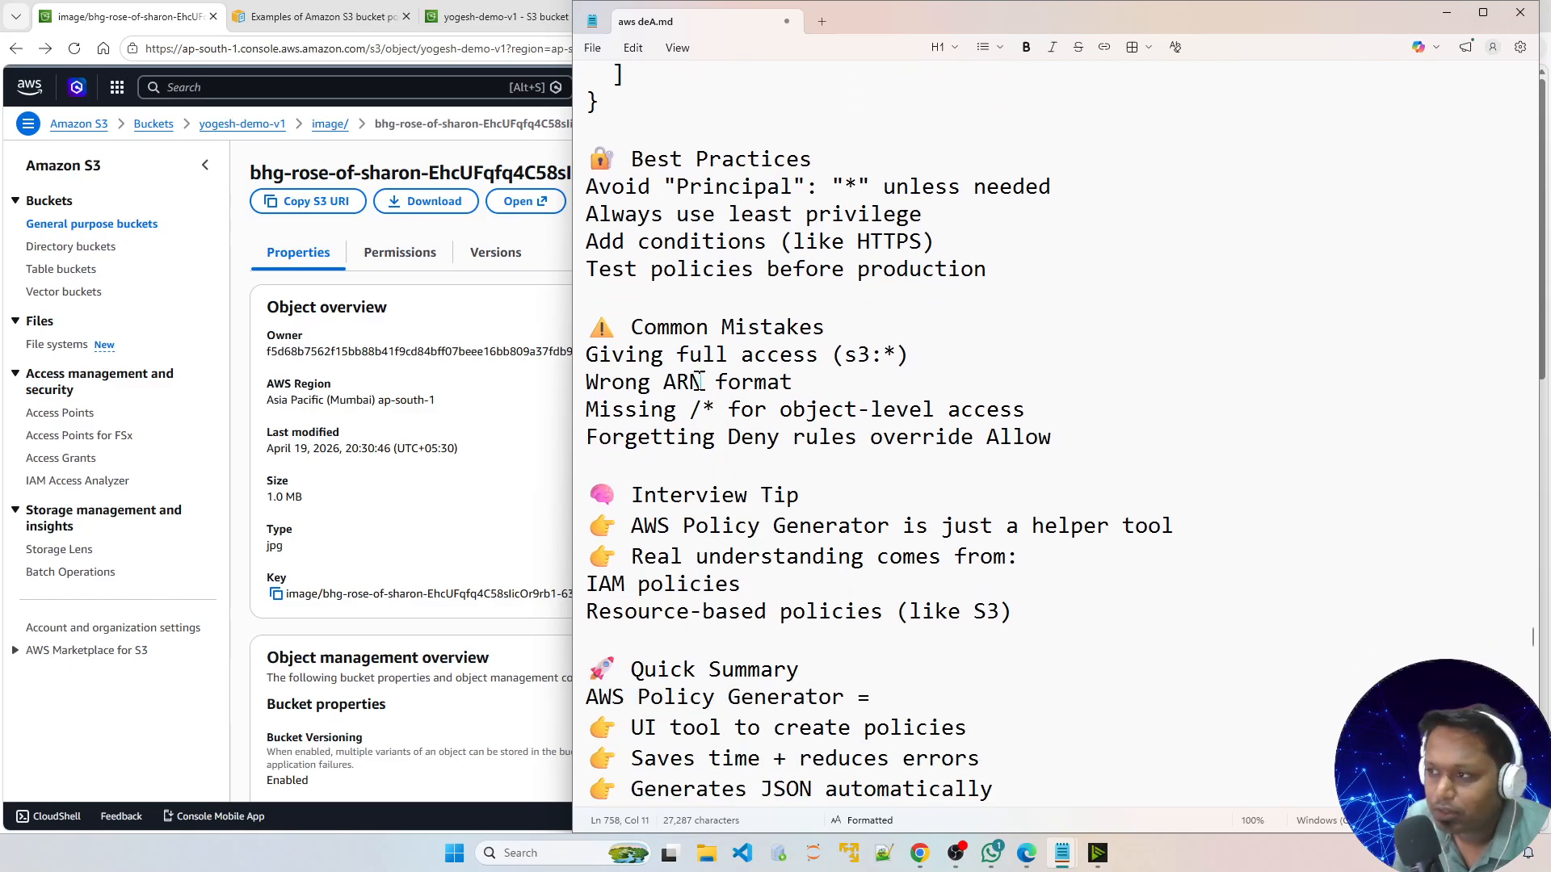
pyautogui.doubleClick(888, 354)
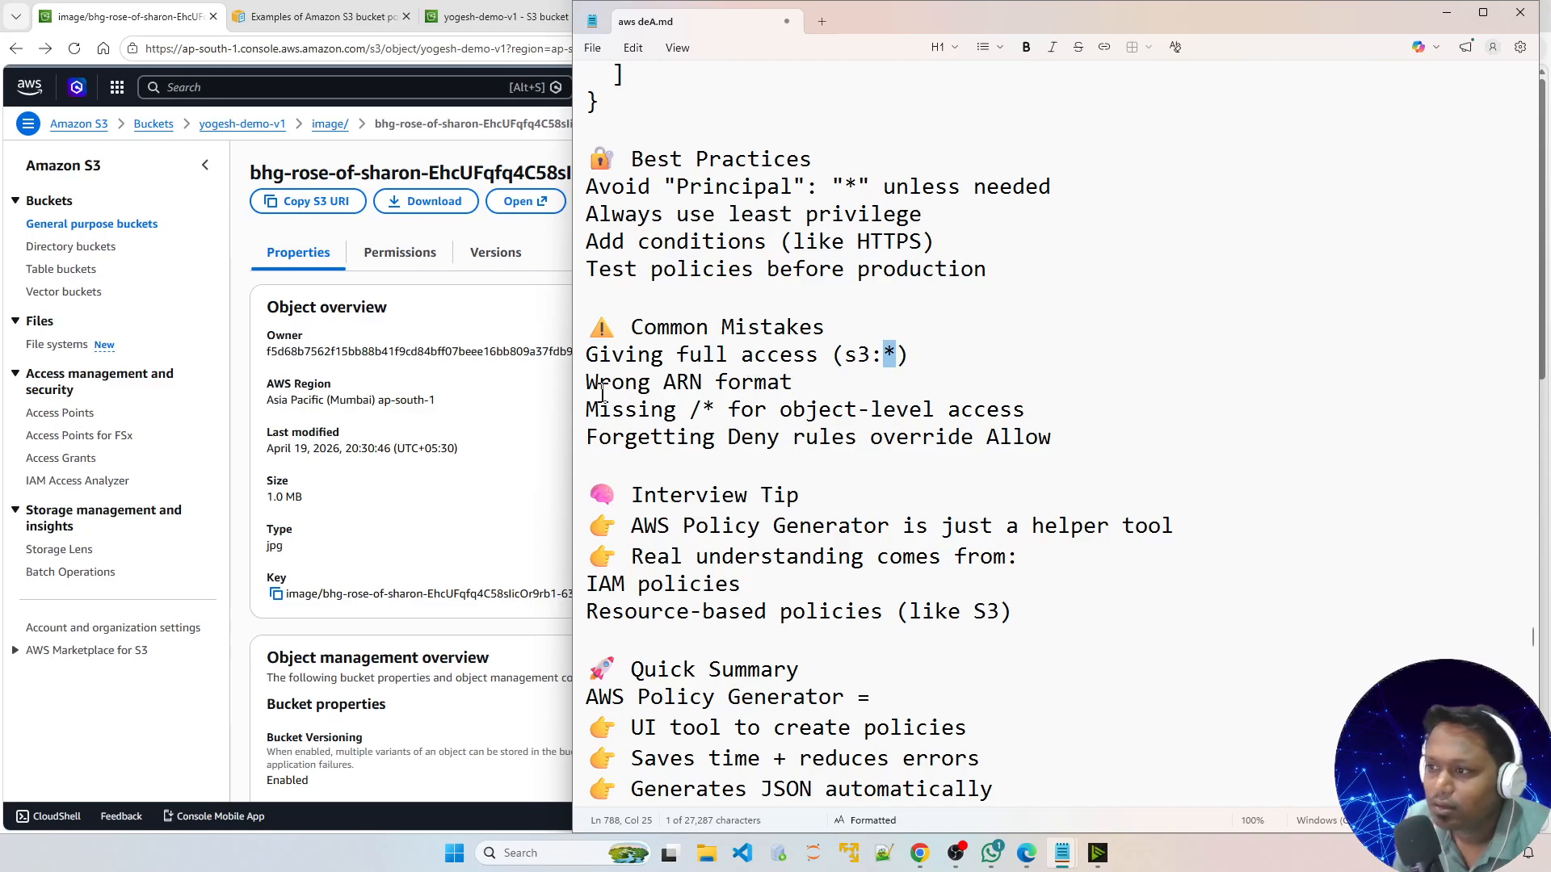
pyautogui.moveTo(587, 381); pyautogui.dragTo(791, 382)
pyautogui.click(780, 382)
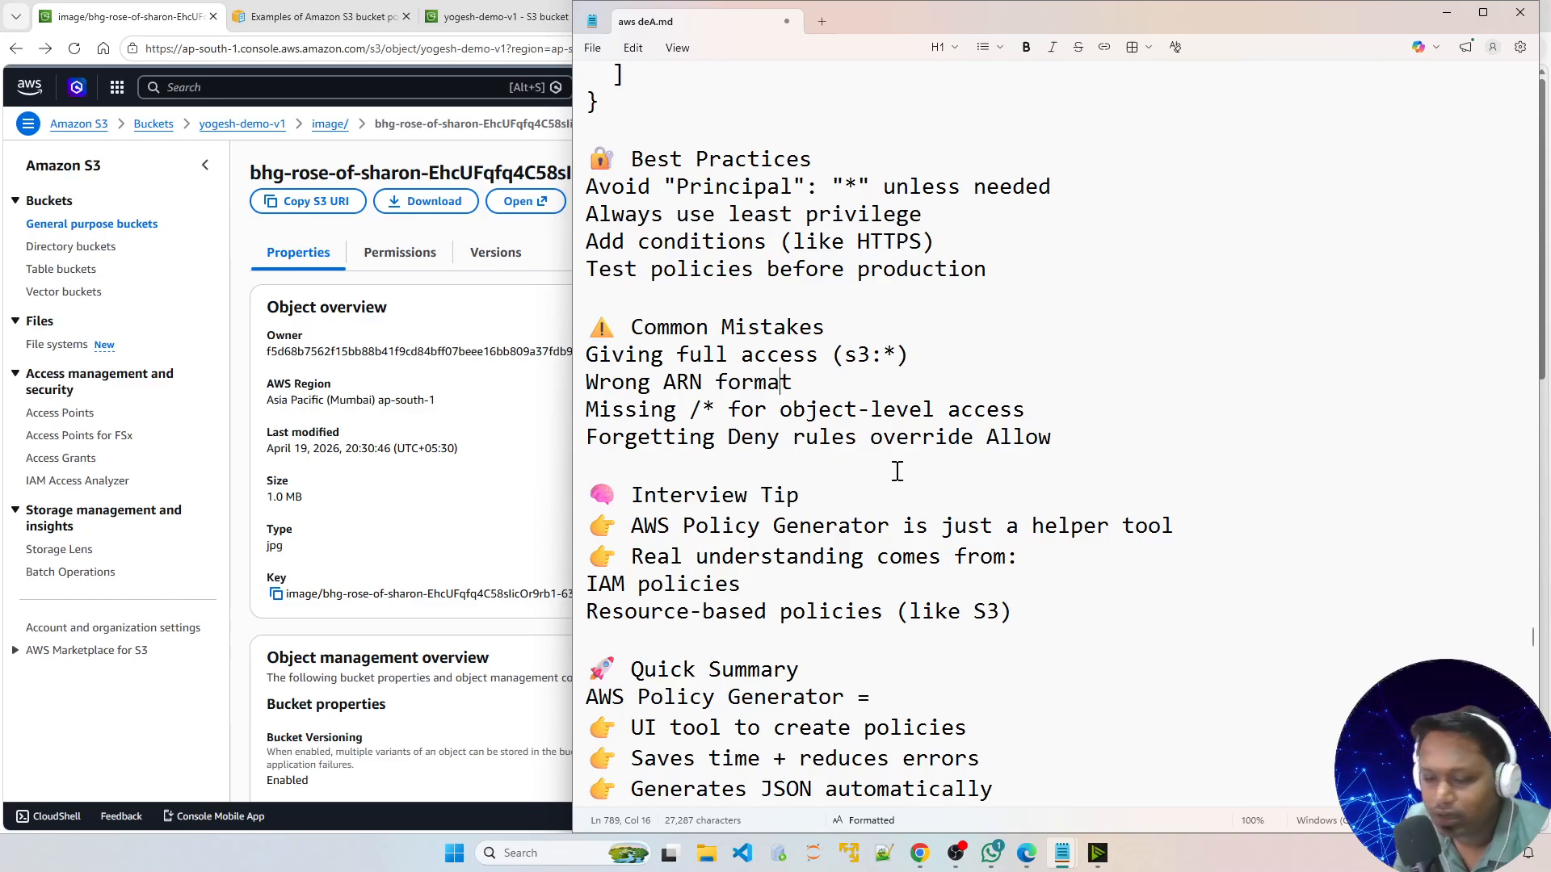
pyautogui.scroll(-2, 886, 467)
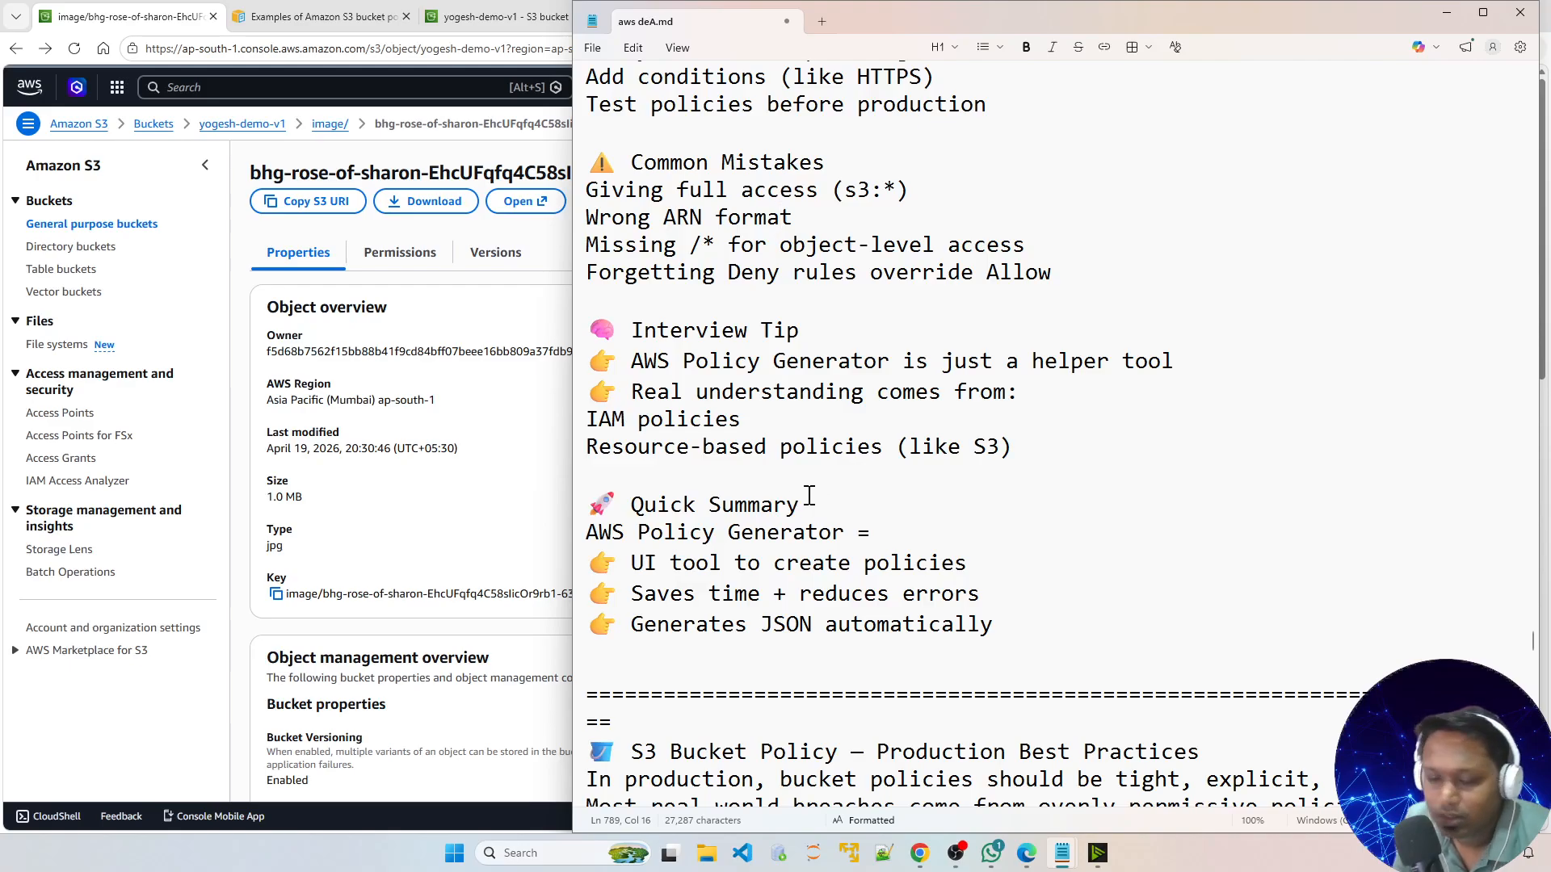
pyautogui.moveTo(904, 361); pyautogui.dragTo(1179, 361)
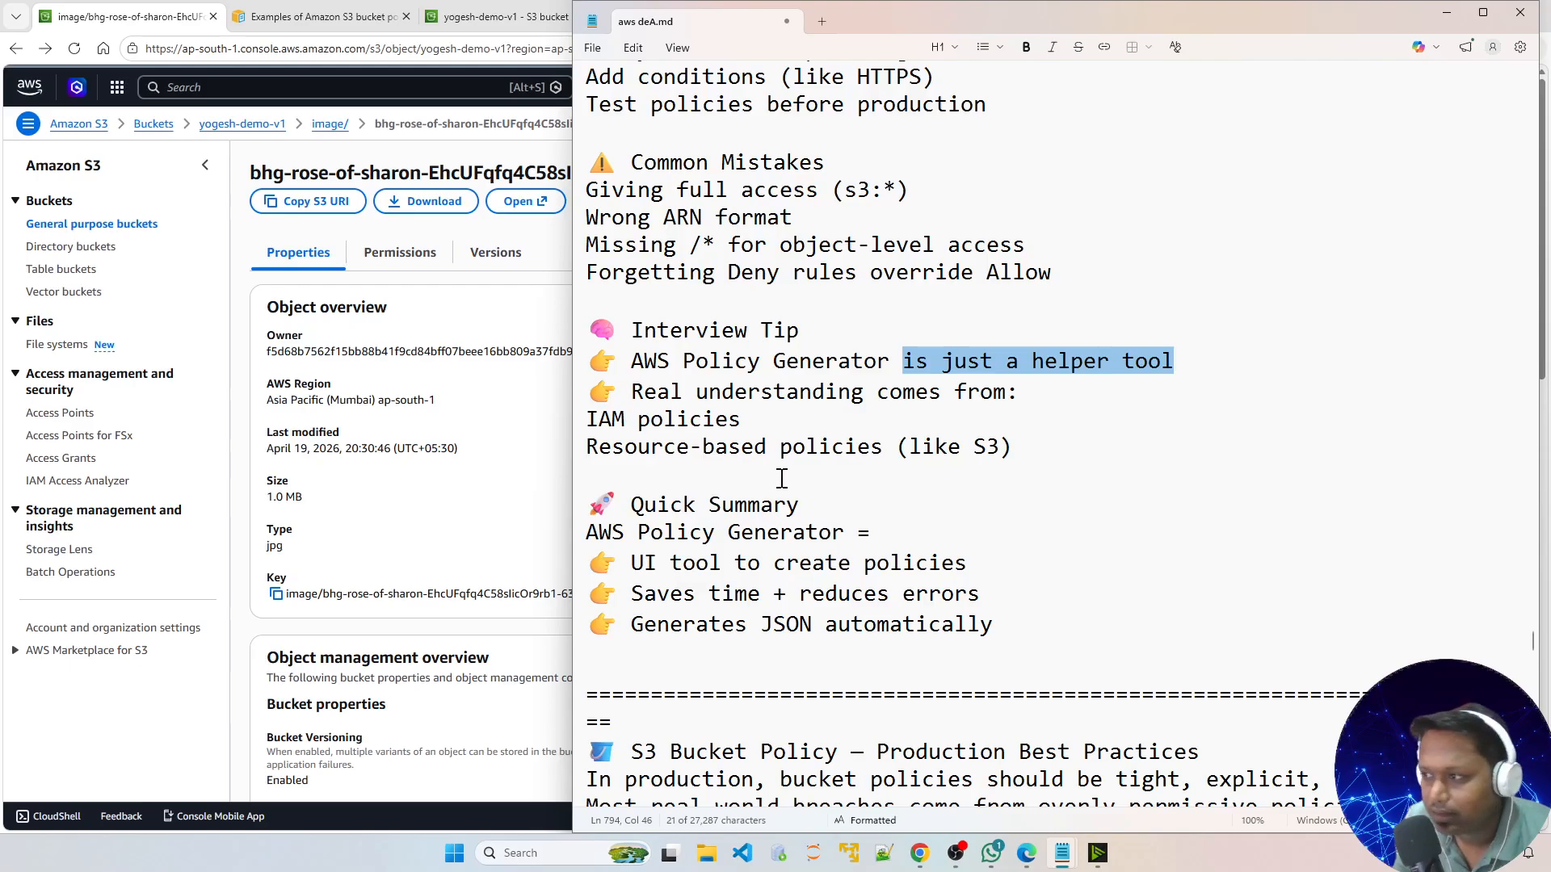
pyautogui.scroll(-1, 732, 490)
pyautogui.scroll(1, 731, 482)
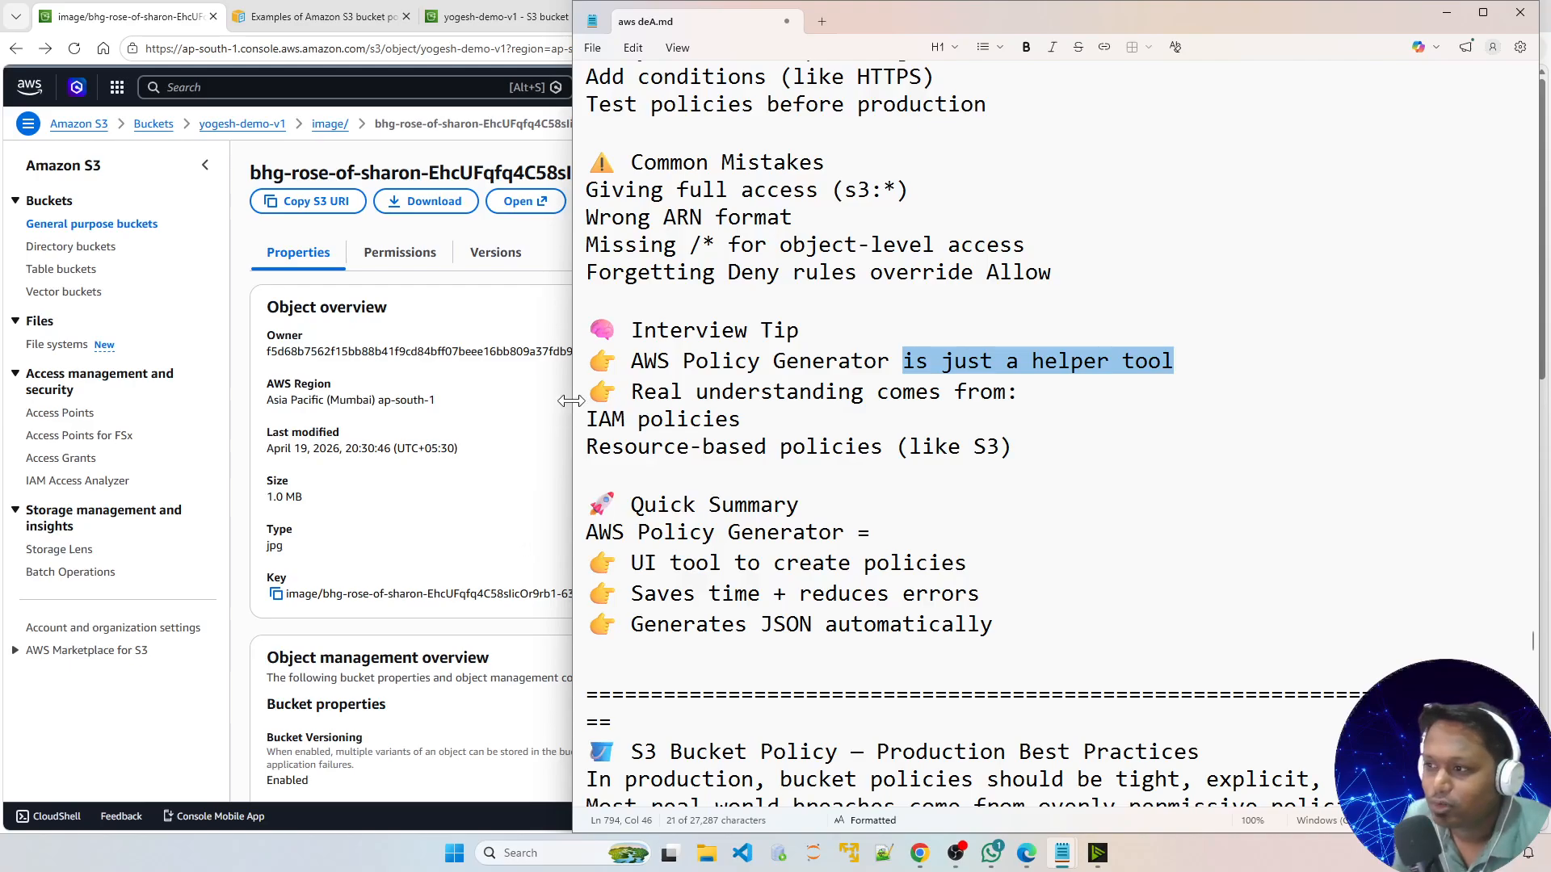
pyautogui.moveTo(572, 410); pyautogui.dragTo(1006, 452)
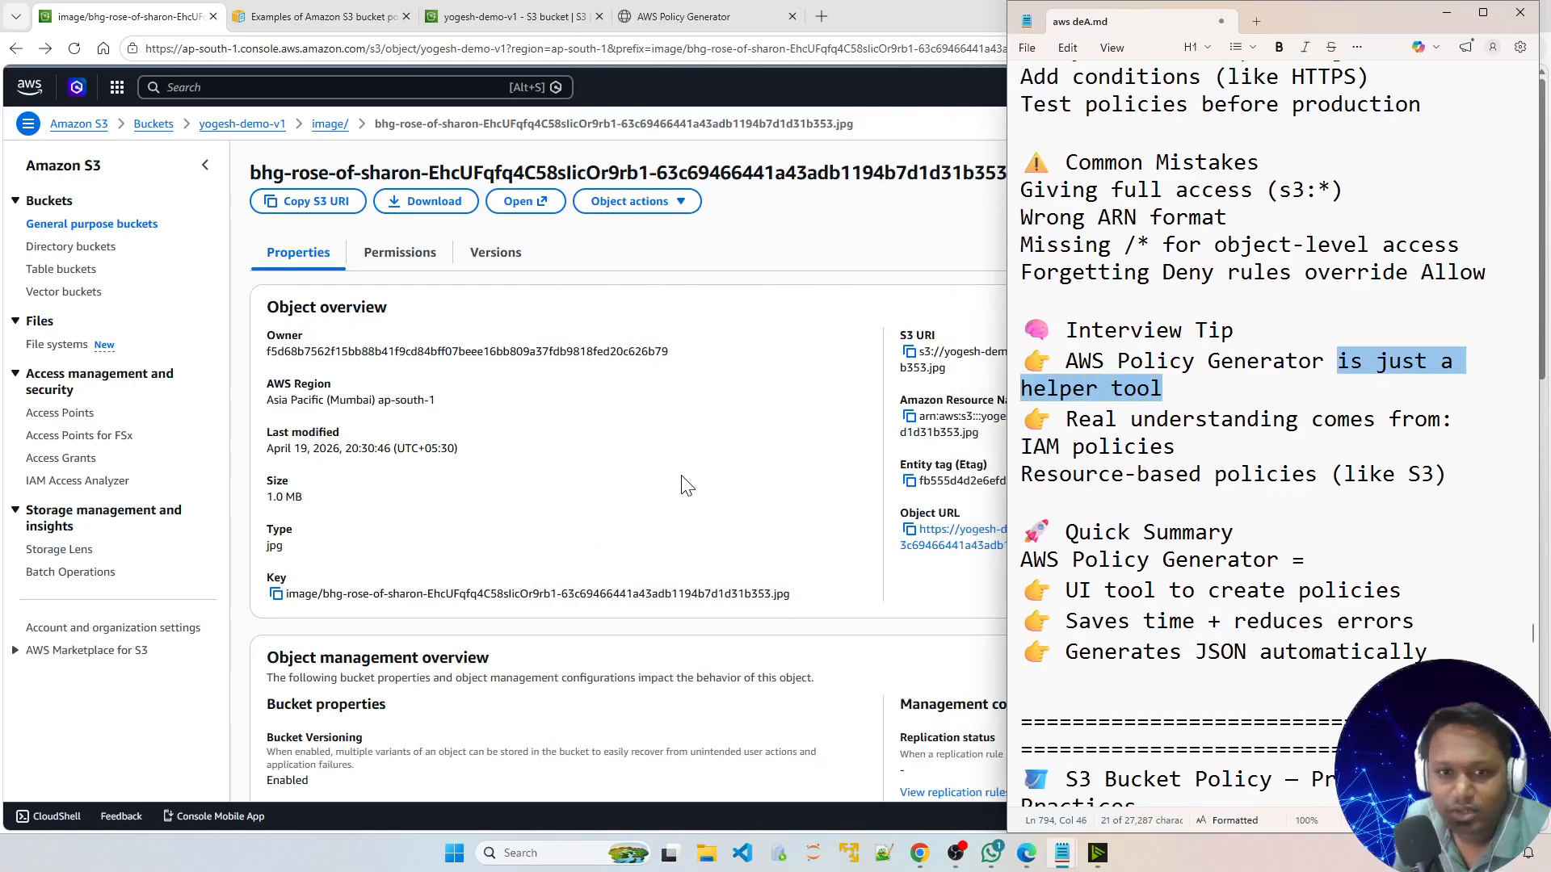